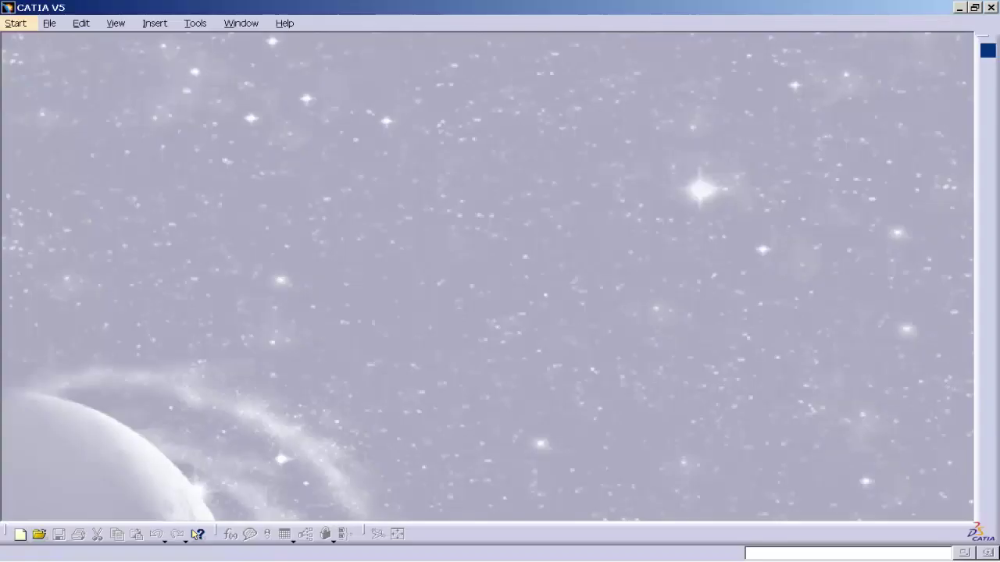
- Create a new Part Design document, keeping the default name Part1
click(16, 24)
mouse_move(56, 56)
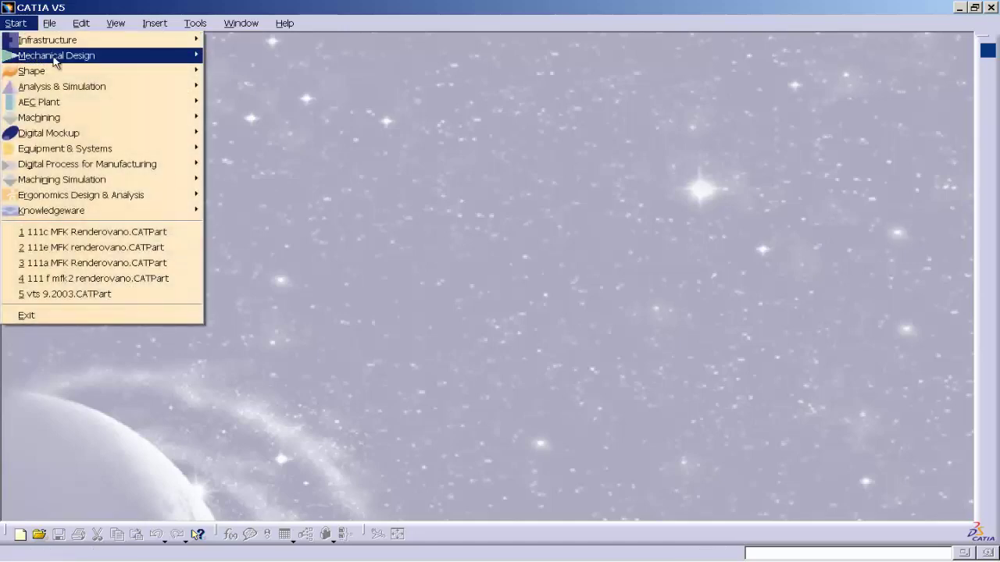
click(247, 59)
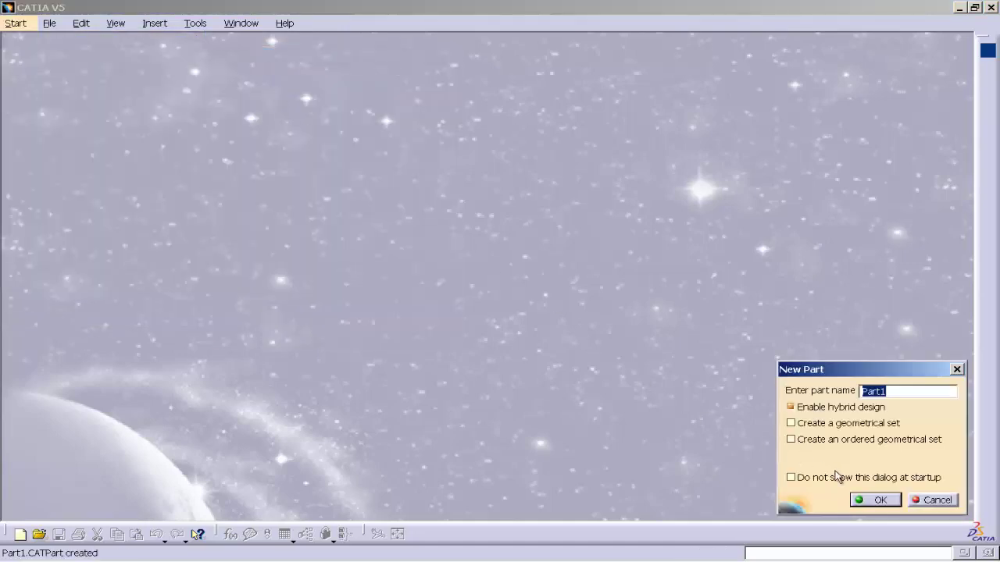
click(875, 500)
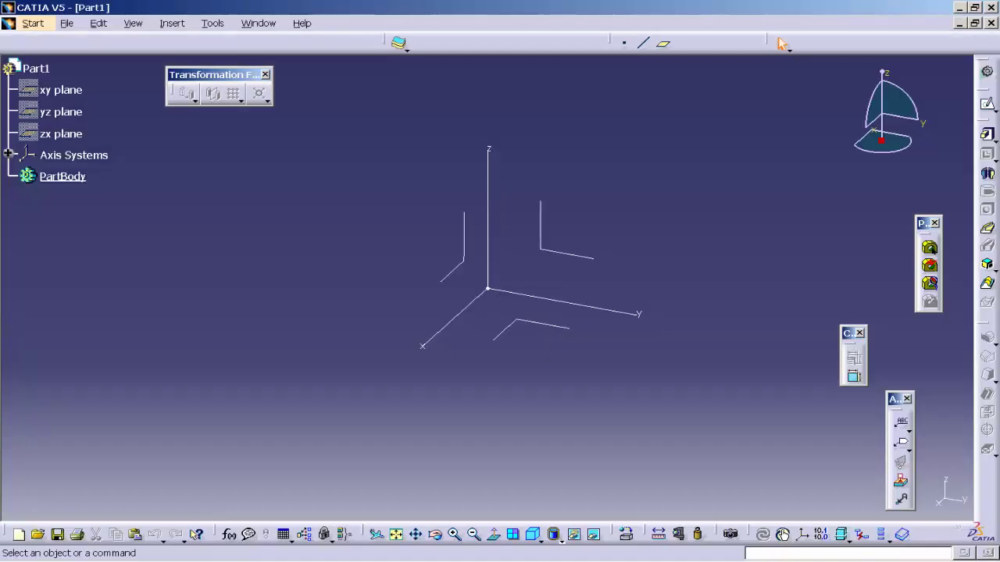
- From the Right View, start a sketch on the zx plane
click(542, 539)
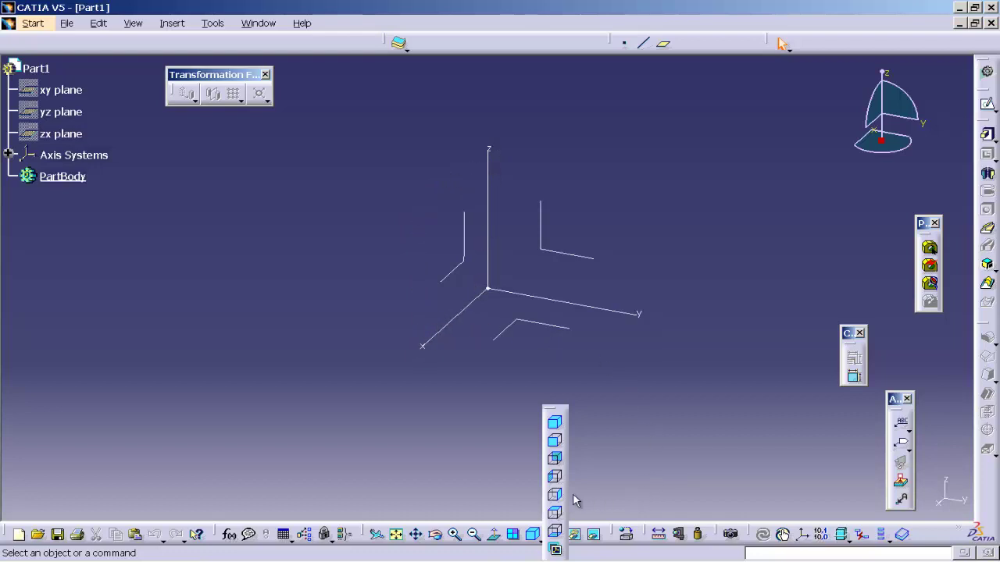
click(559, 500)
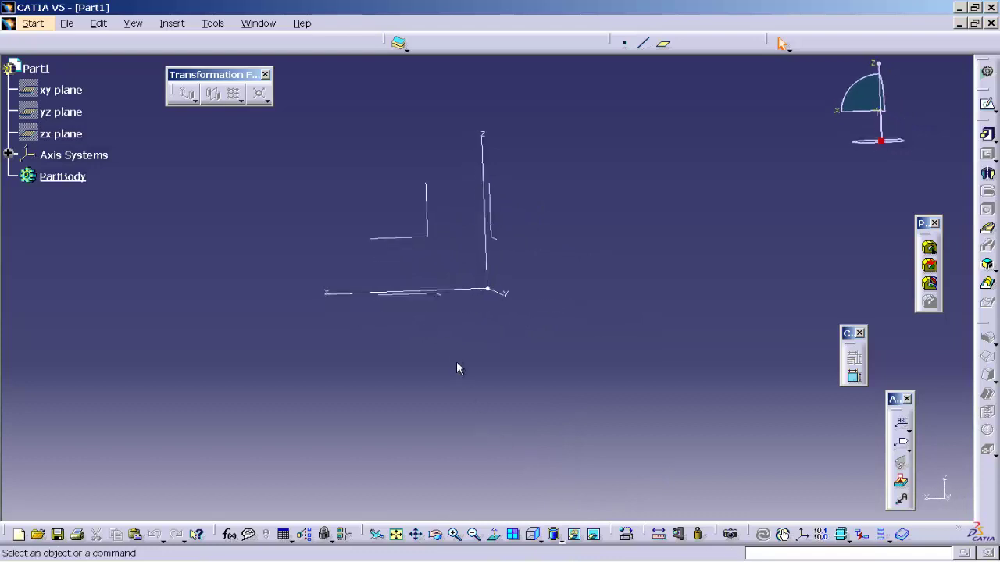
click(428, 240)
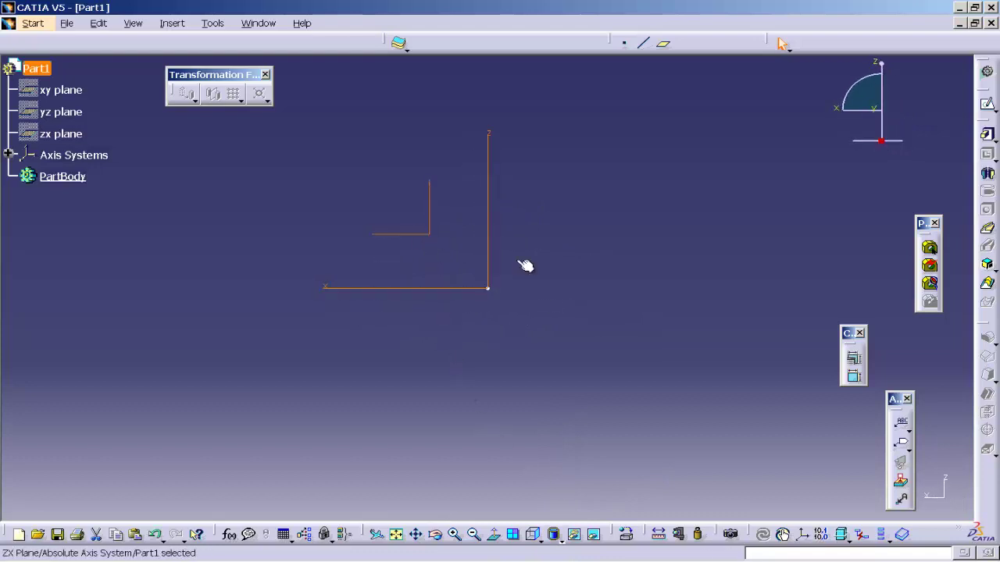
click(988, 107)
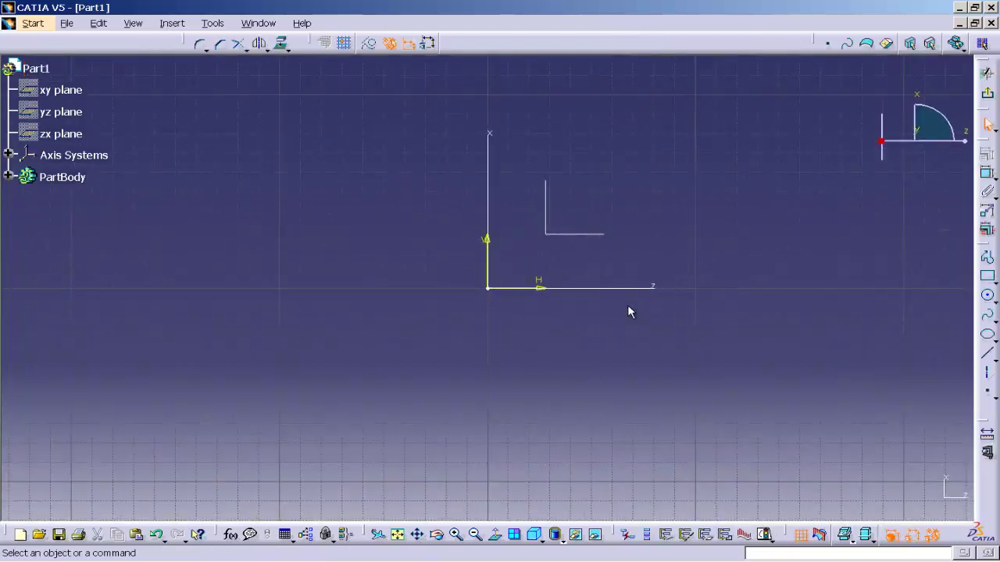
- Turn the sketch to the standard Left View and pan it into place
click(554, 534)
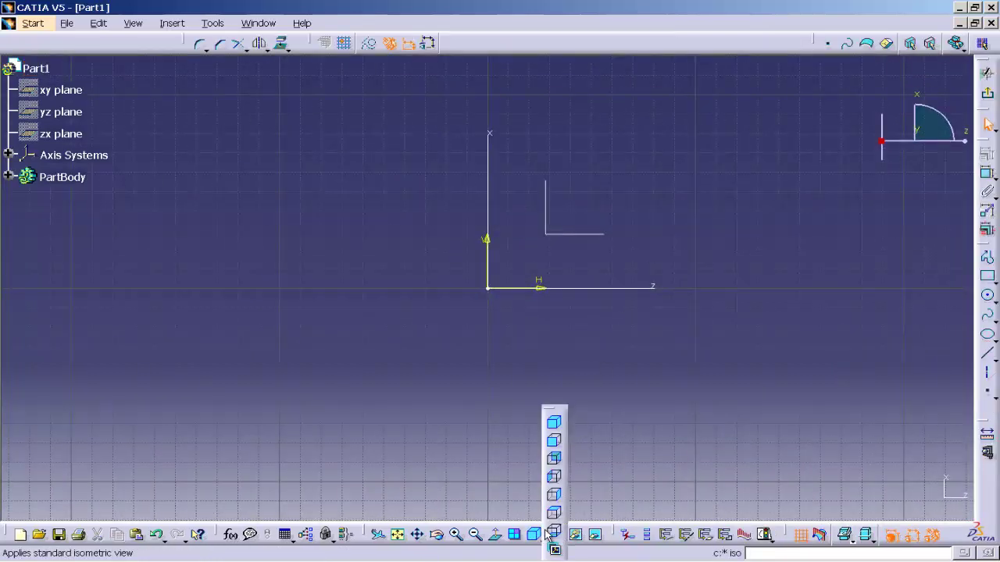
click(554, 477)
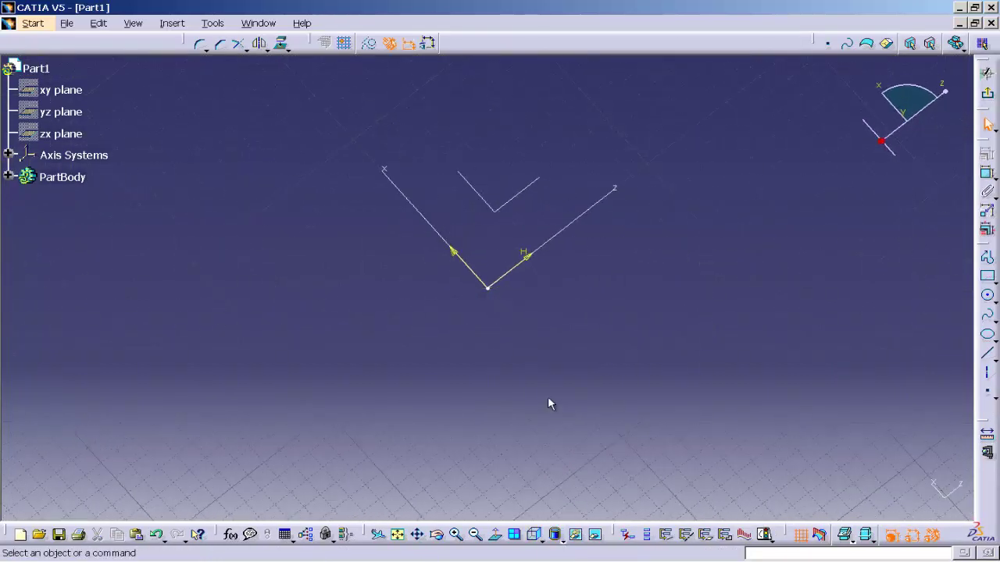
middle_drag(498, 316, 567, 348)
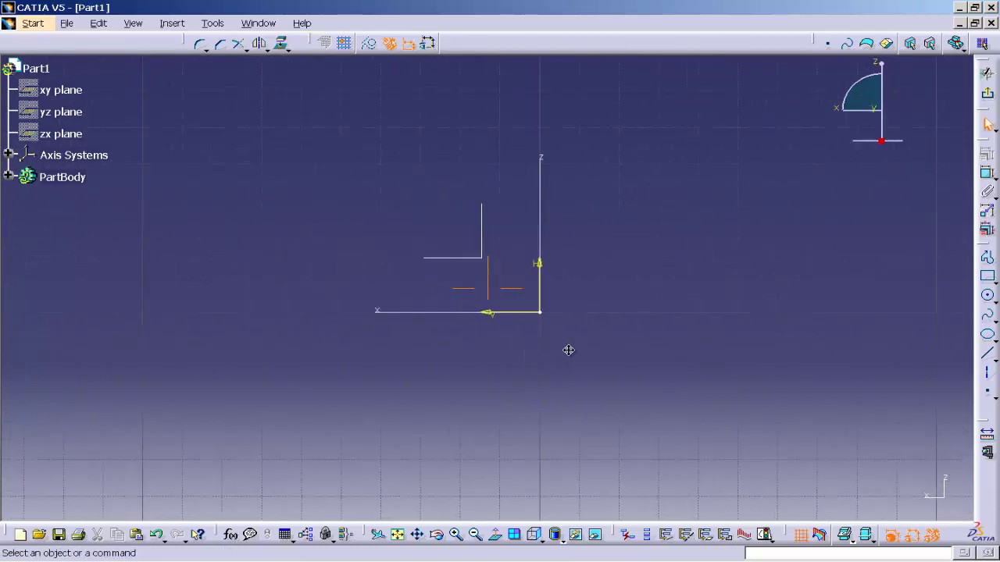
key(alt+Tab)
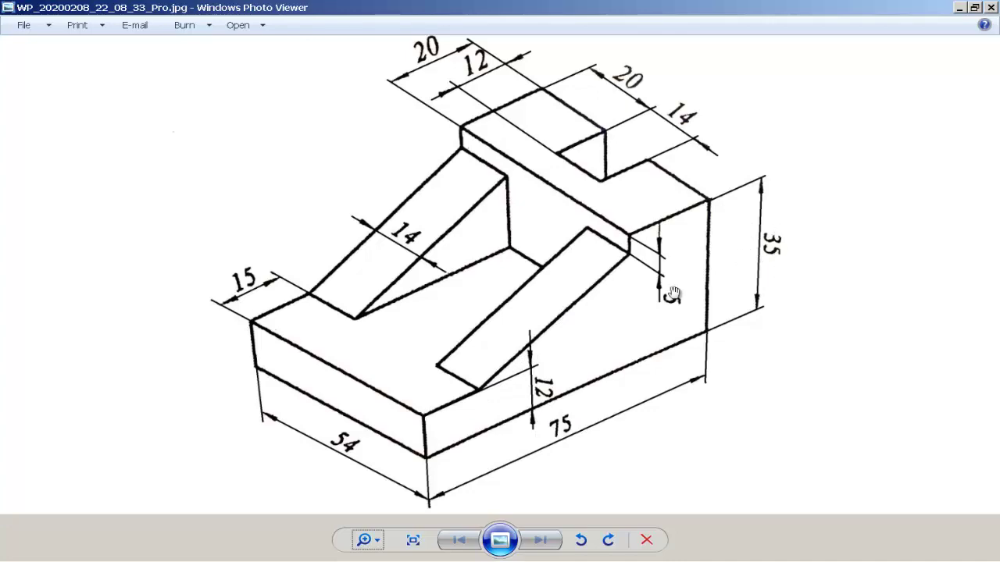
key(alt+Tab)
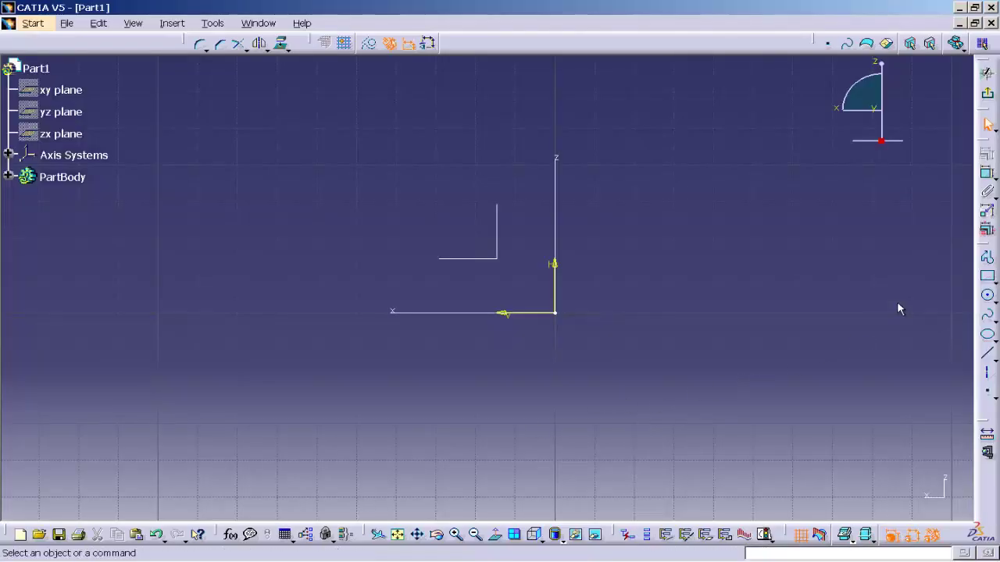
- Draw a closed profile from the origin: tall right edge, top step, ramp, left ledge, left edge, base
click(988, 260)
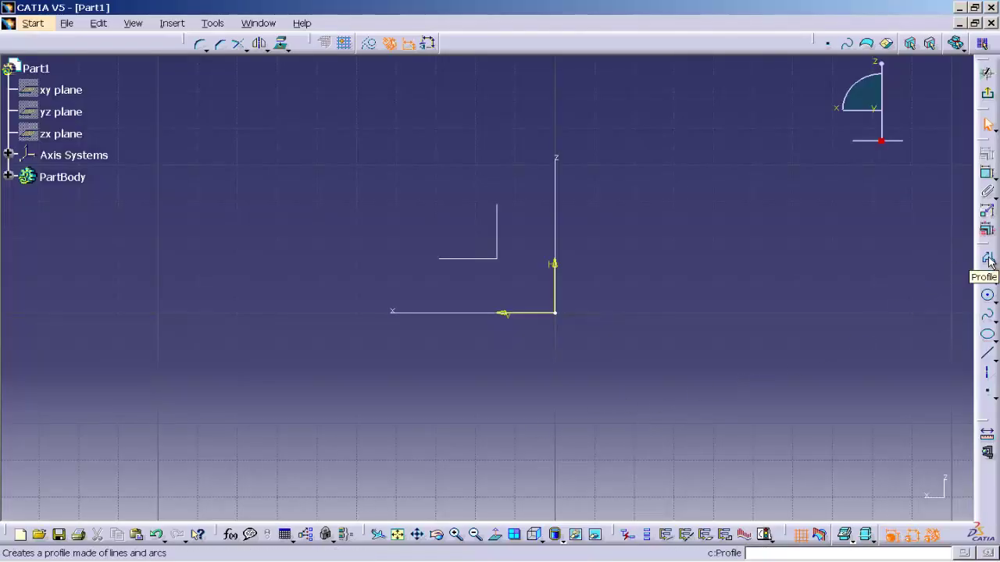
click(554, 313)
click(555, 176)
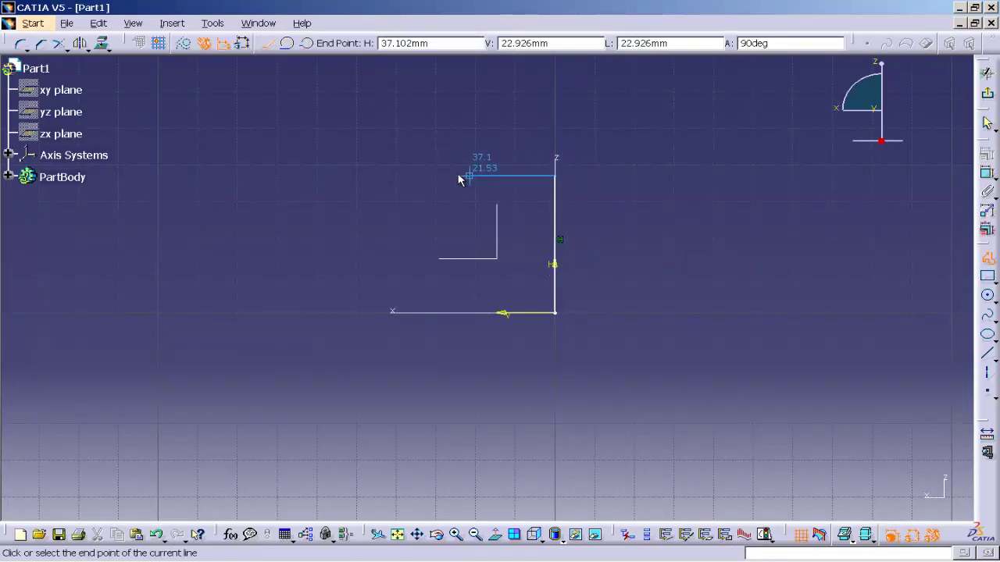
click(459, 176)
click(459, 196)
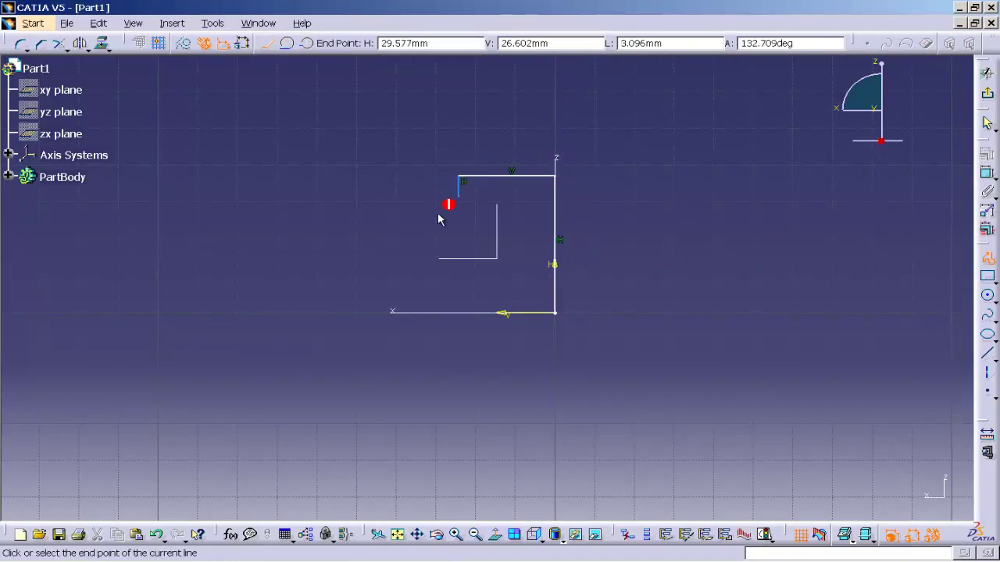
click(286, 270)
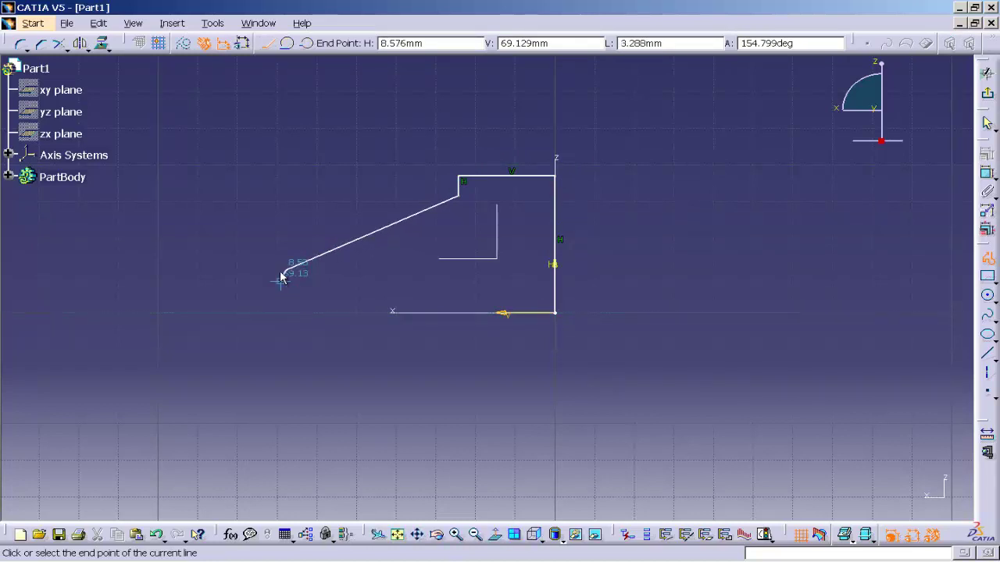
click(240, 269)
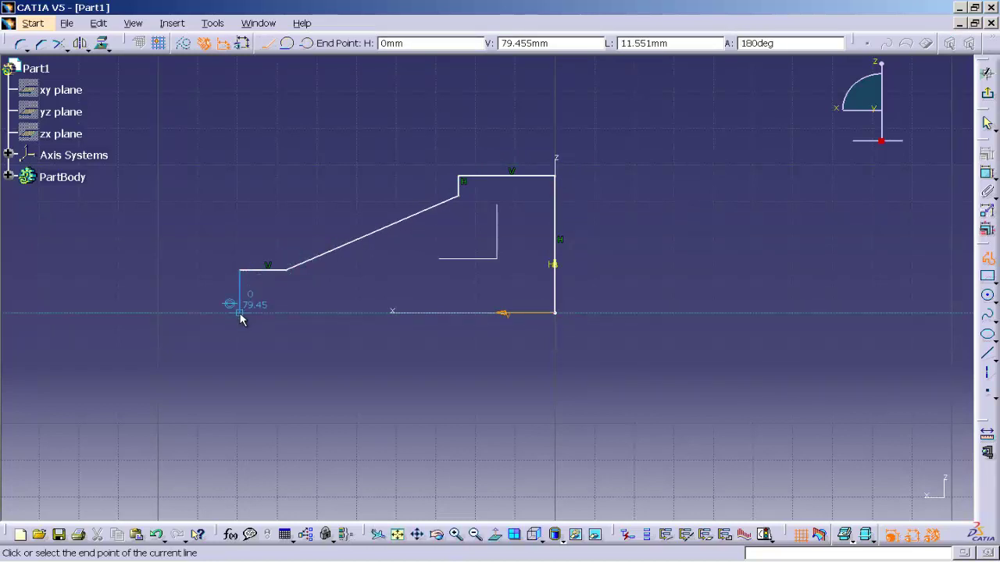
click(240, 312)
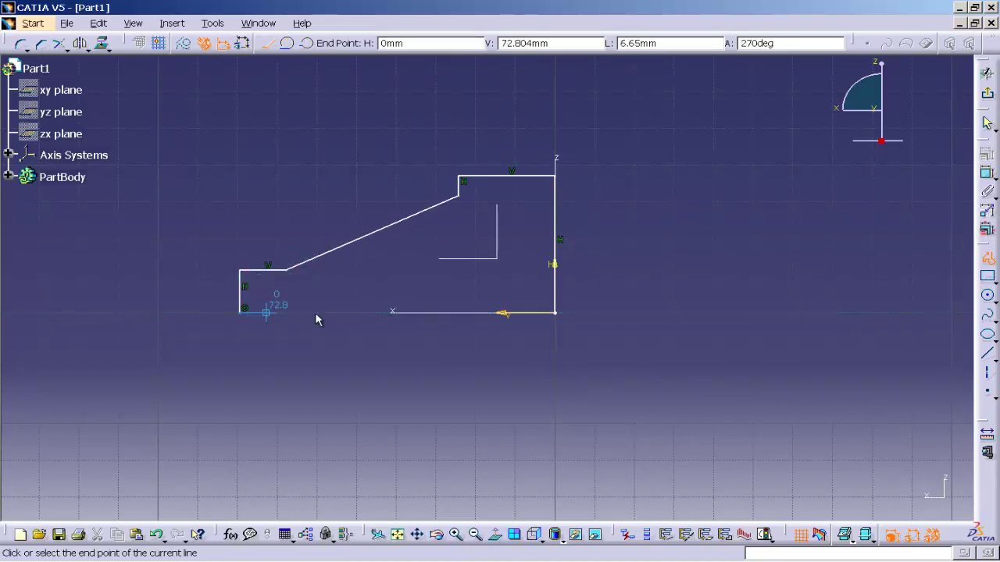
click(555, 313)
middle_drag(589, 349, 625, 353)
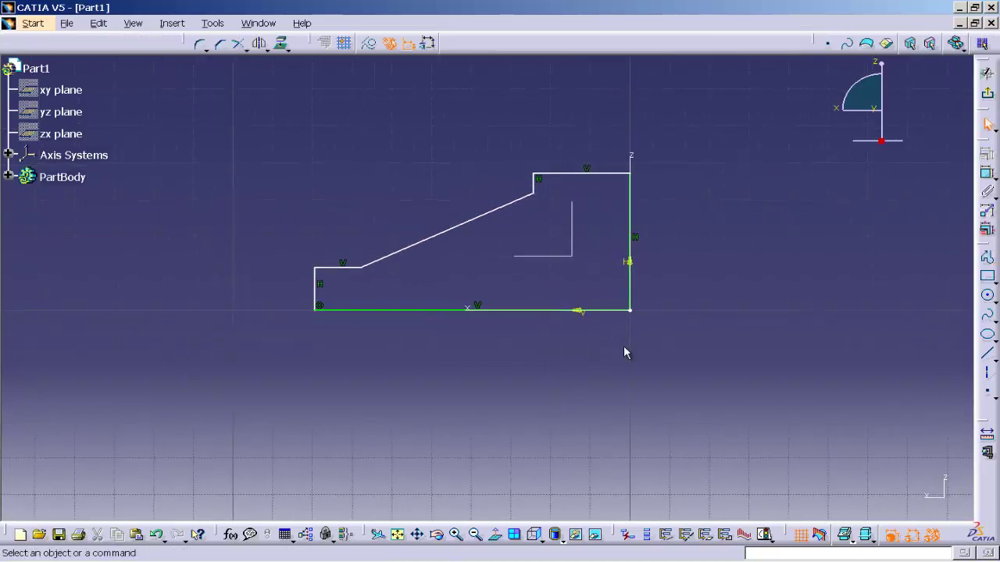
- Dimension the profile's bottom edge at 75 mm
click(546, 311)
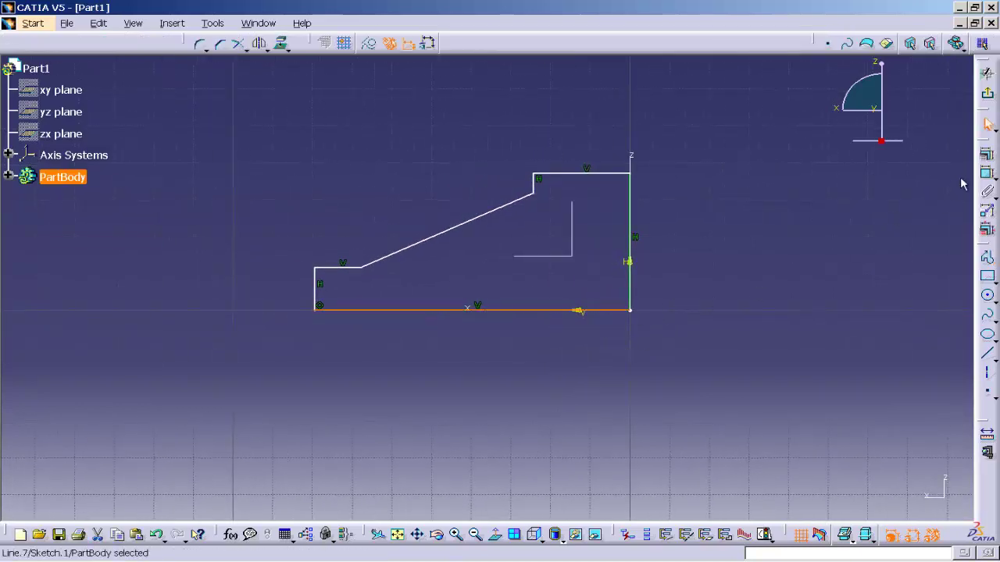
click(987, 173)
click(494, 383)
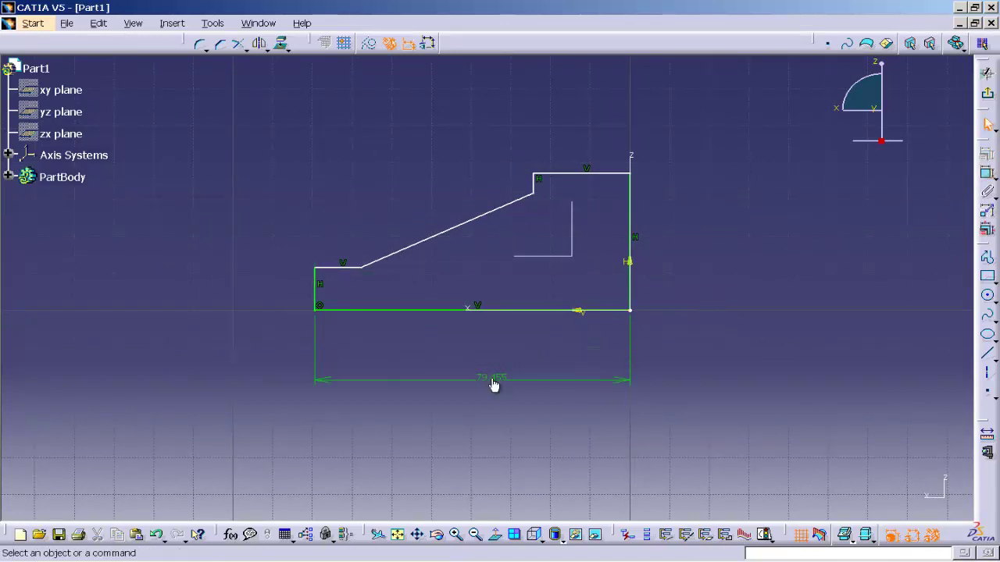
double_click(494, 382)
text(75)
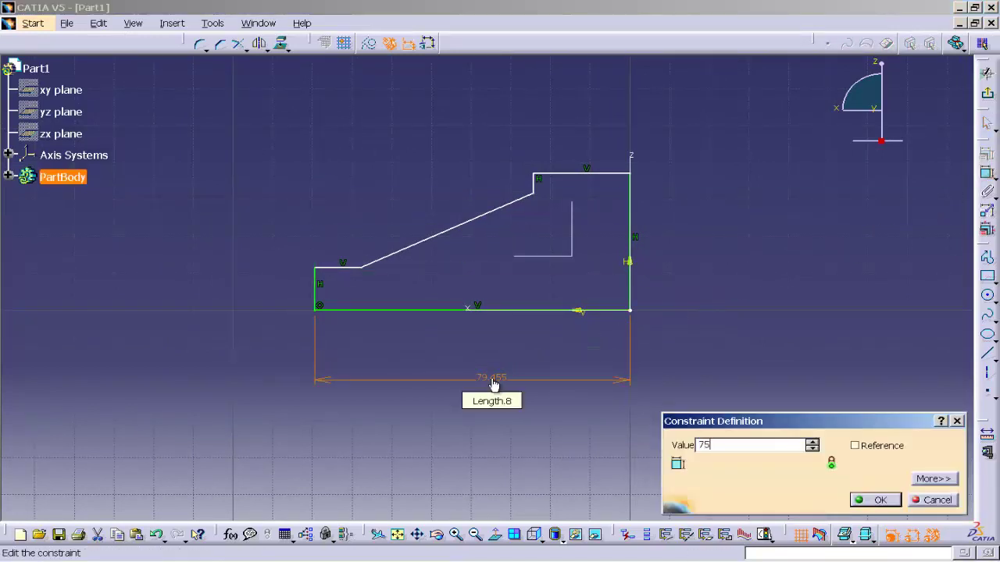
click(875, 499)
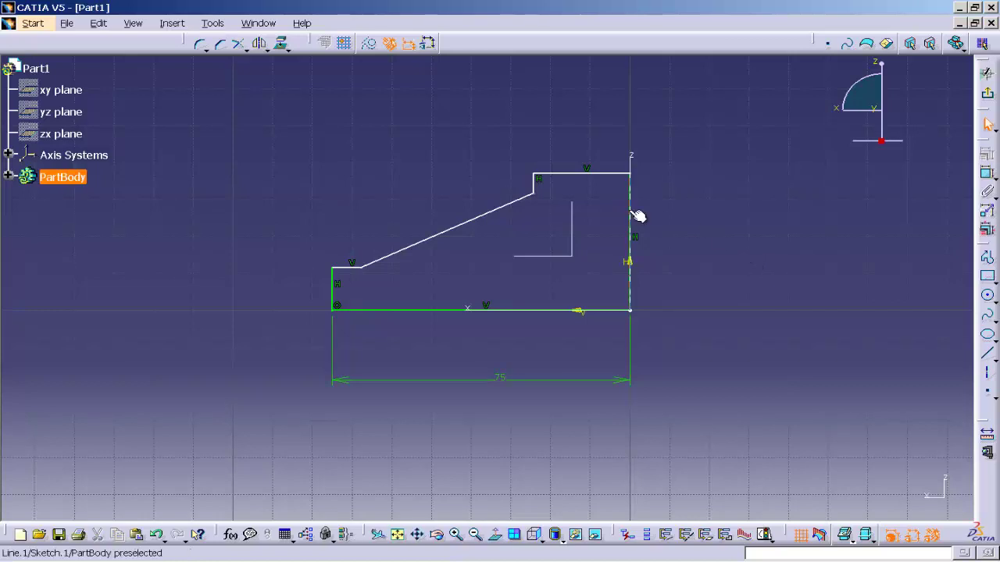
- Dimension the right edge height at 35 mm and recheck the reference drawing
click(632, 216)
click(986, 173)
click(738, 244)
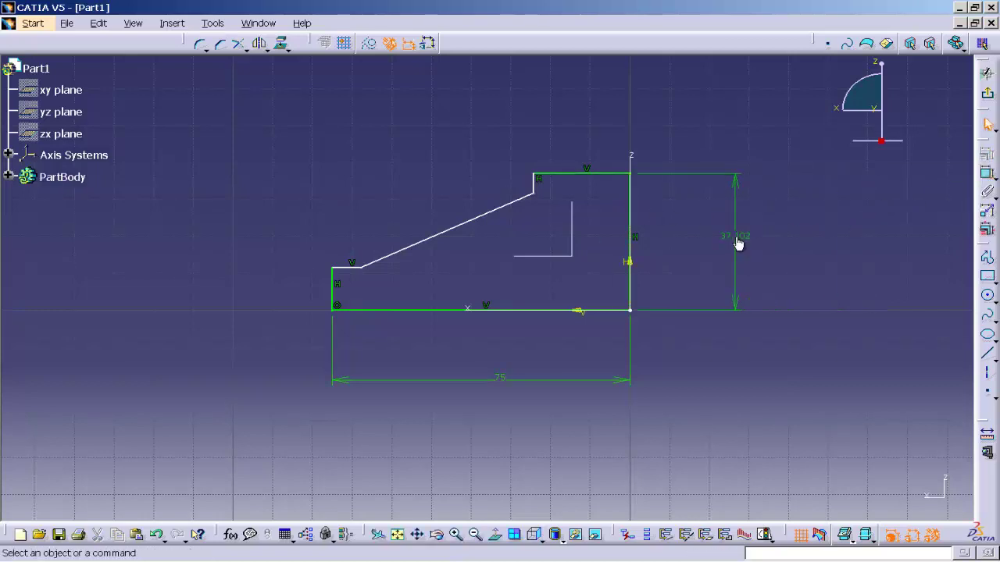
double_click(738, 244)
text(35)
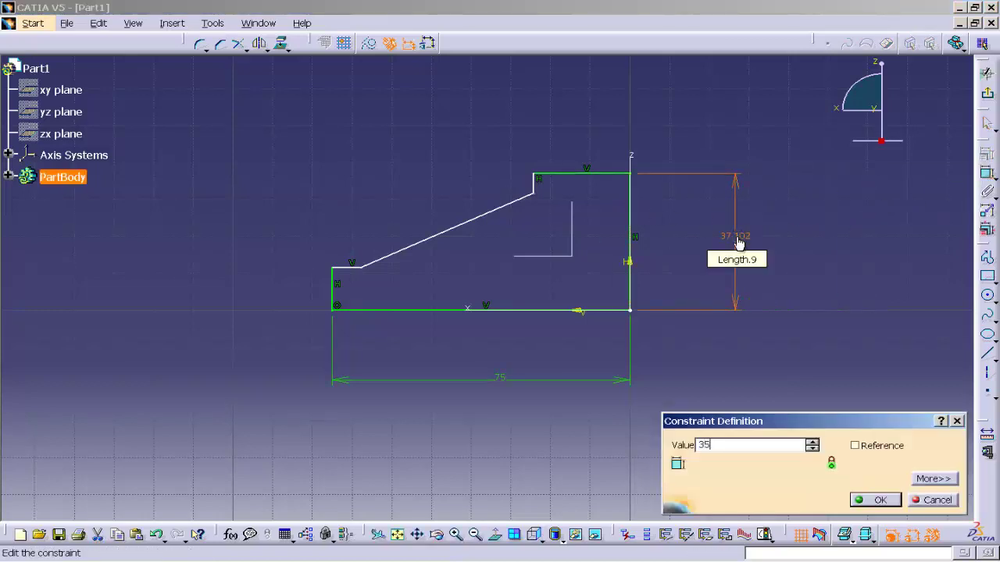
click(878, 500)
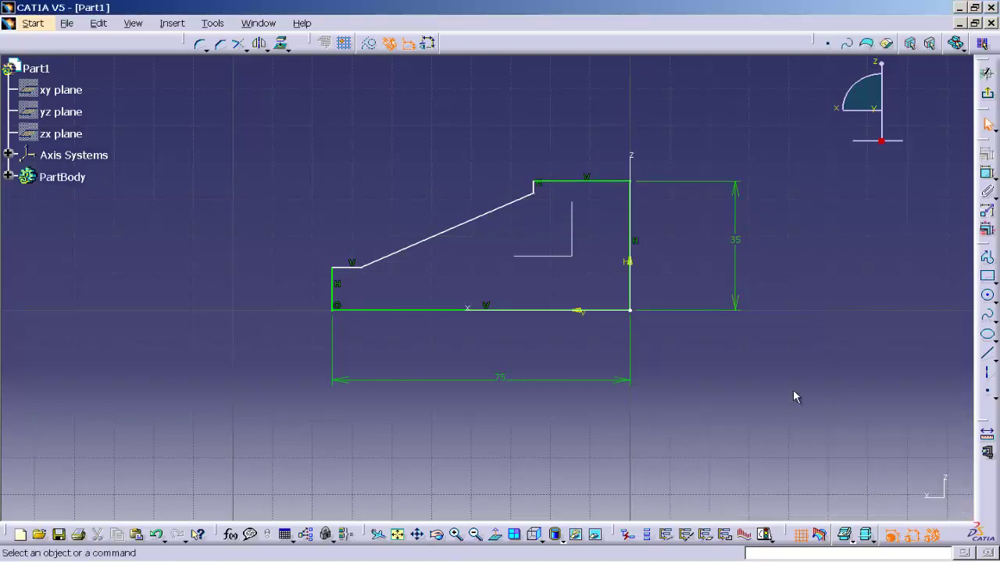
key(alt+Tab)
click(334, 302)
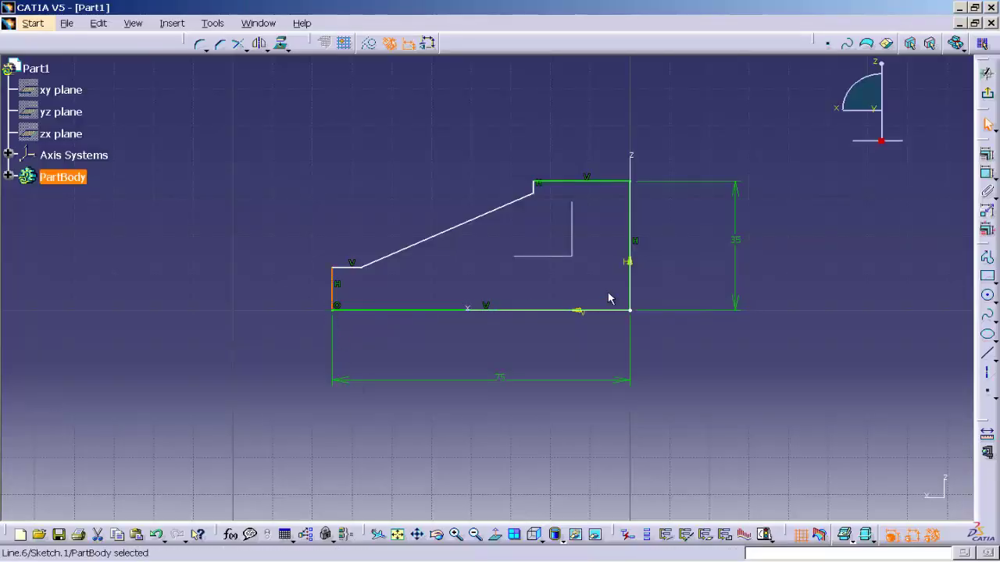
- Set the low left edge height to 12 mm
click(987, 175)
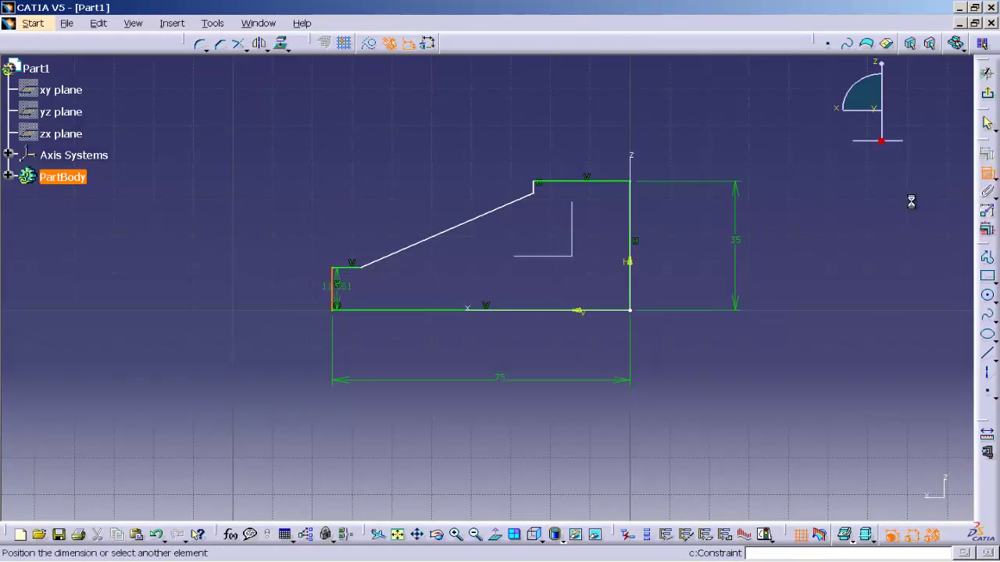
click(257, 289)
double_click(256, 289)
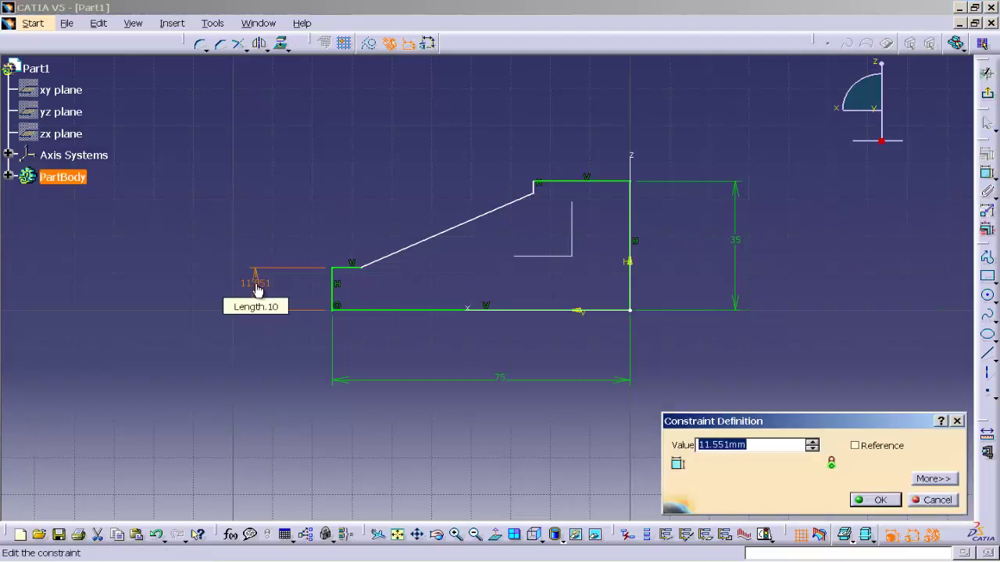
text(12)
click(875, 500)
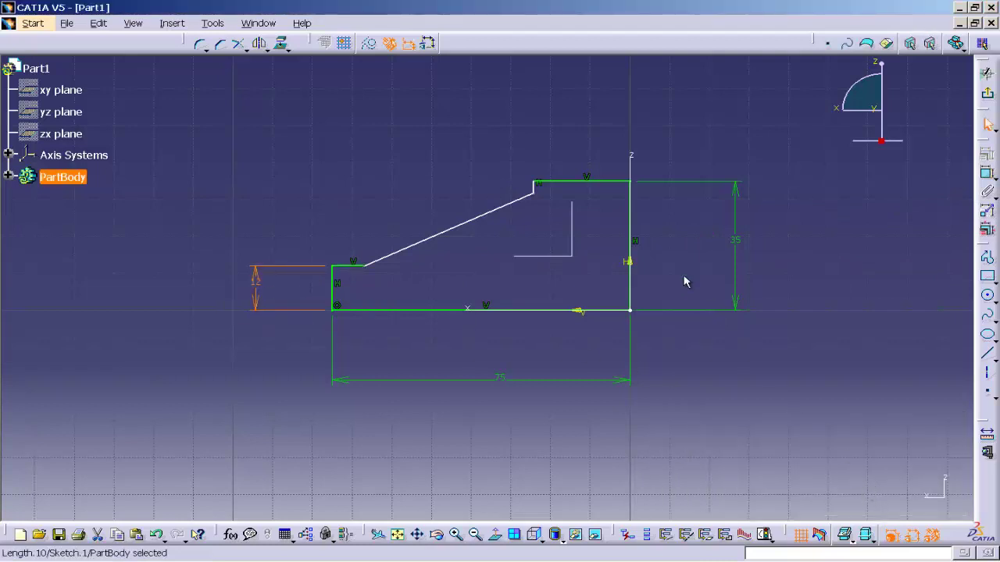
- Dimension the short drop under the top edge at 5 mm, then recheck the drawing
click(535, 189)
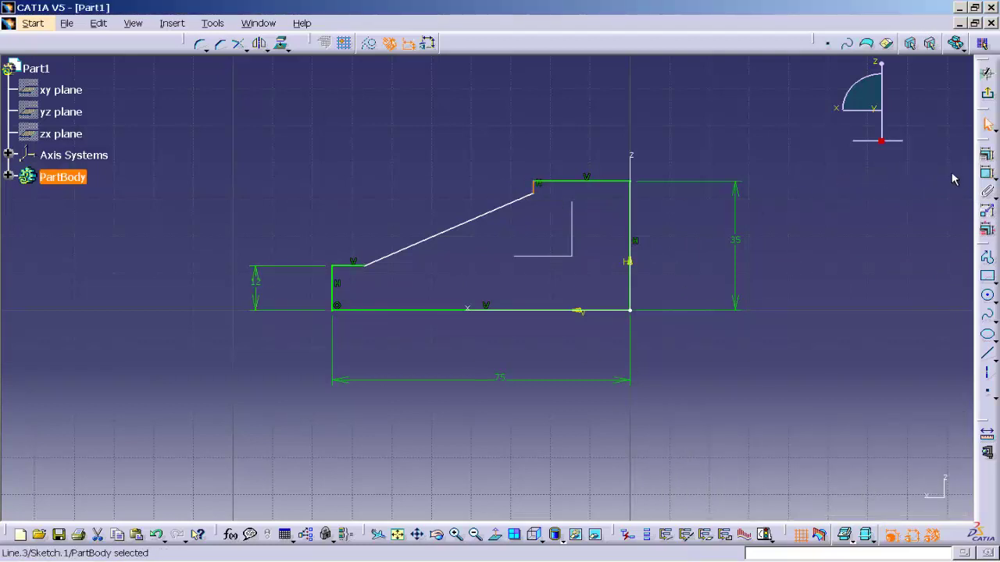
click(986, 174)
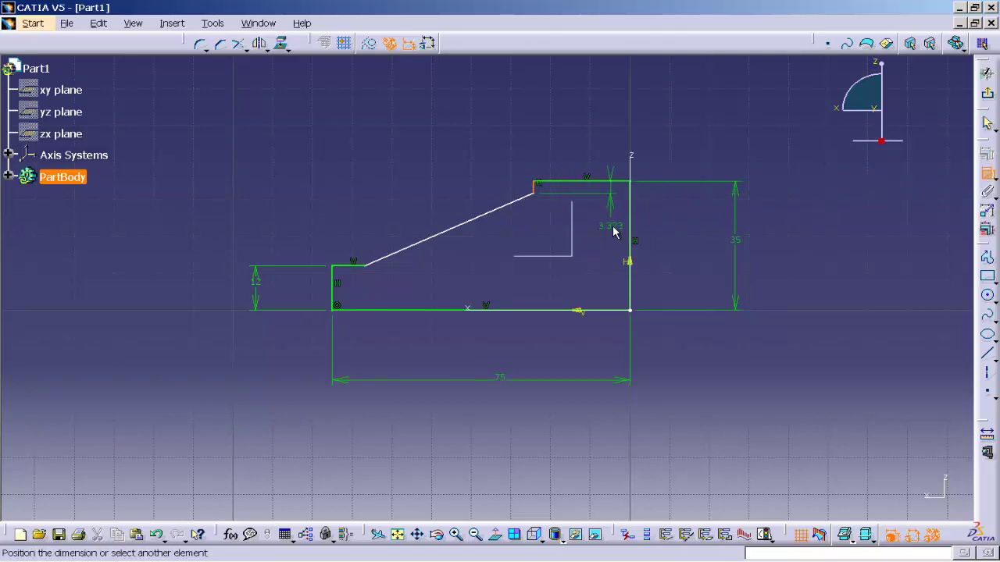
click(613, 232)
double_click(603, 231)
text(5)
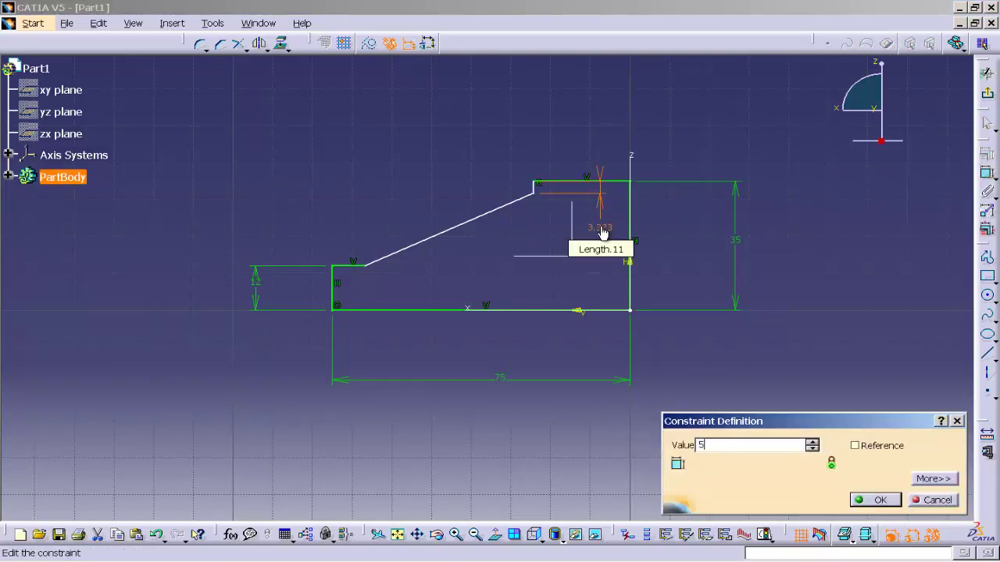
click(860, 501)
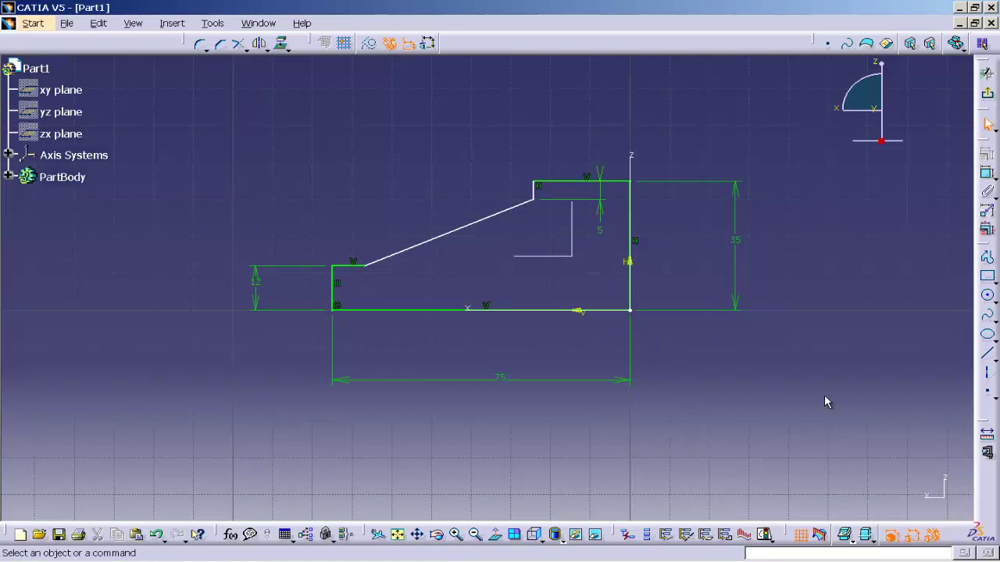
click(356, 265)
click(568, 183)
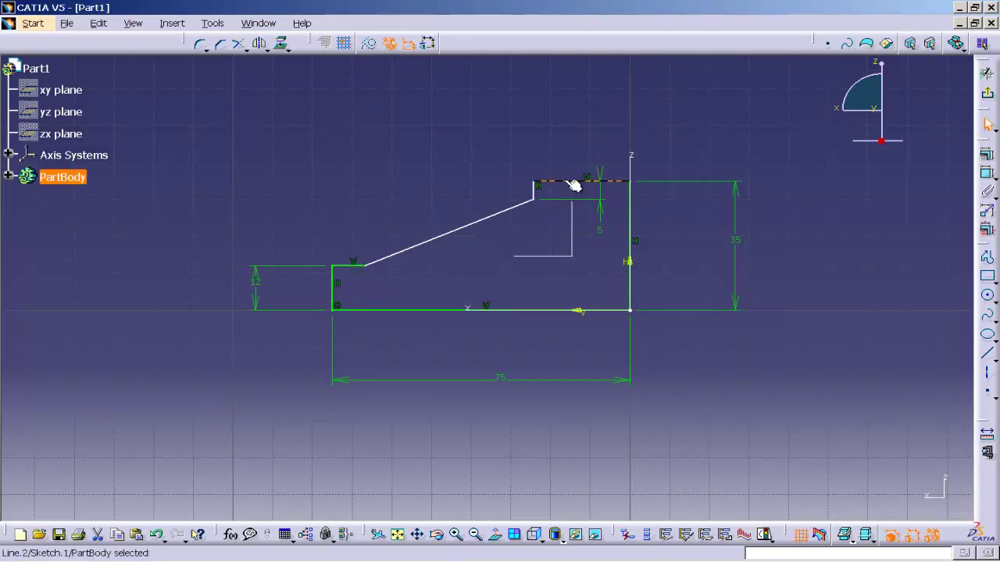
key(alt+Tab)
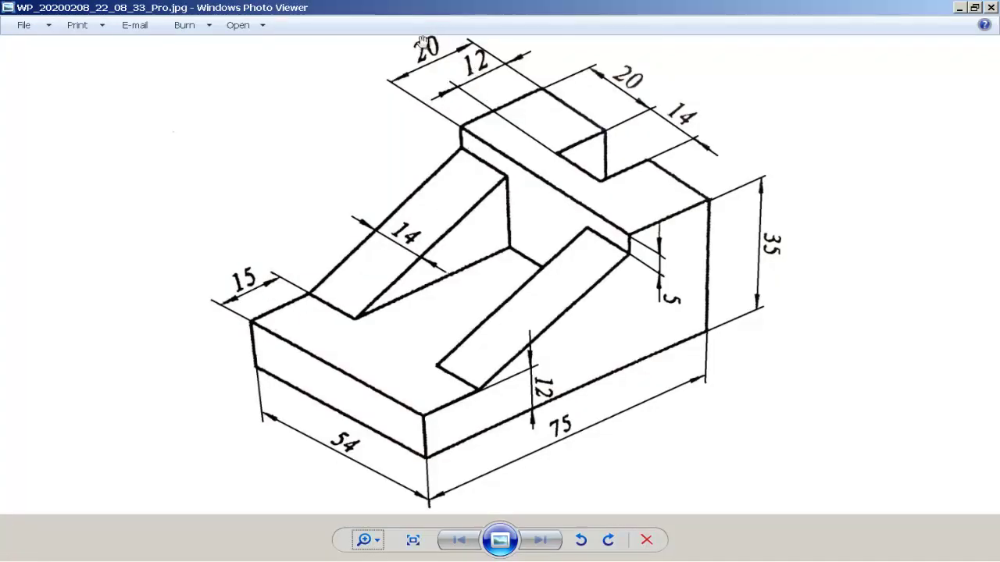
- Dimension the lower left ledge at 15 mm
key(alt+Tab)
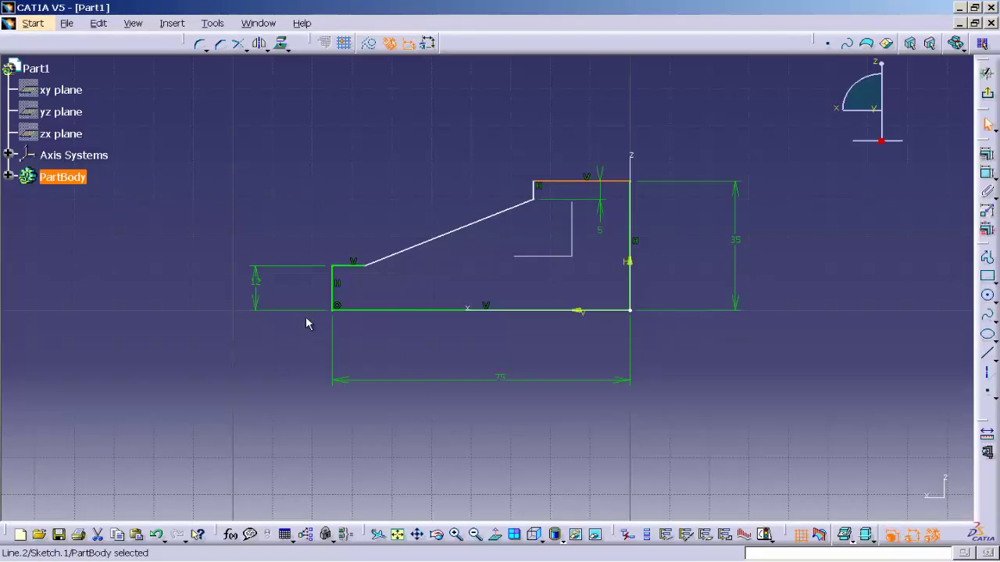
click(356, 266)
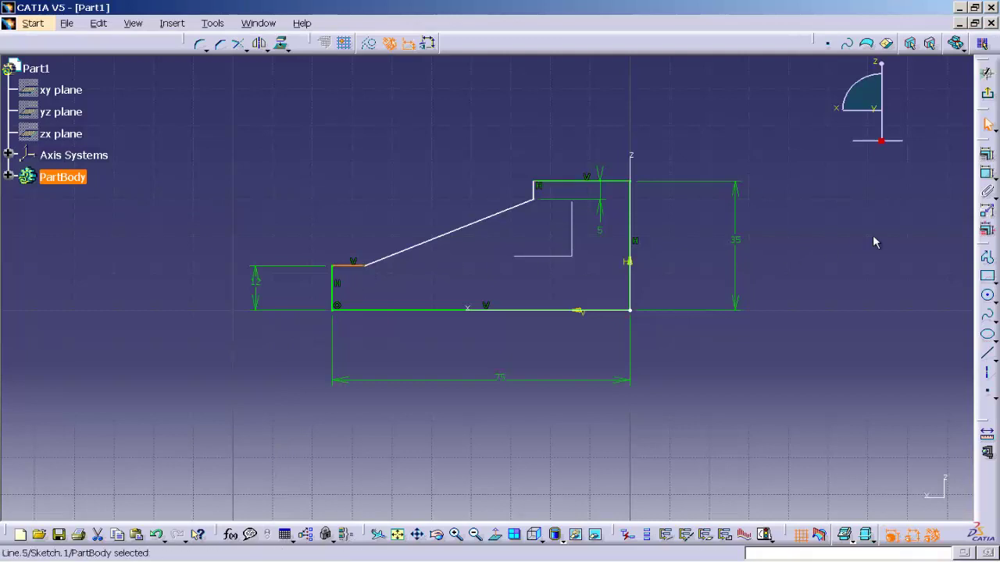
click(986, 189)
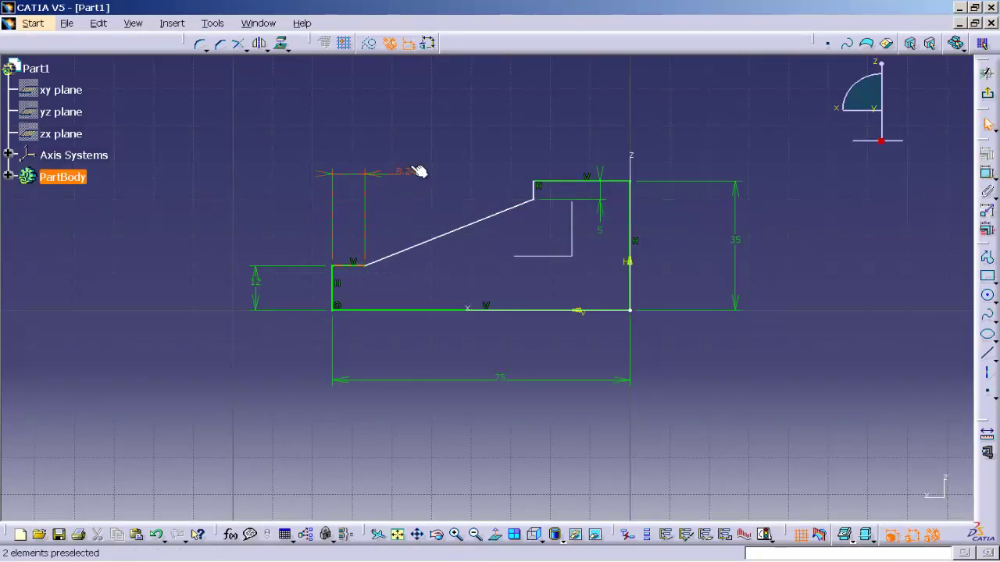
double_click(420, 171)
text(15mm)
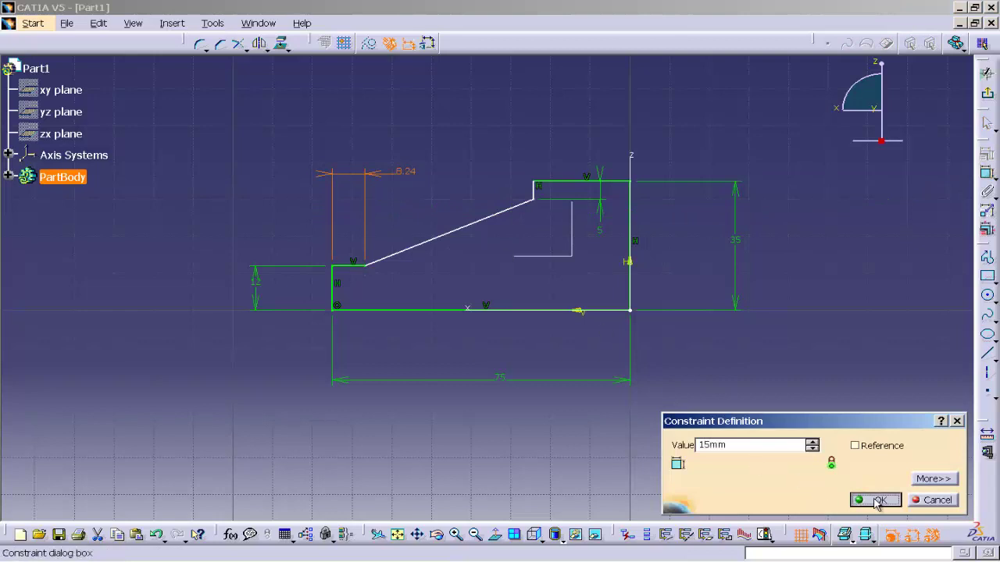
click(867, 500)
- Dimension the top ledge at 20 mm and zoom in on the finished profile
click(586, 182)
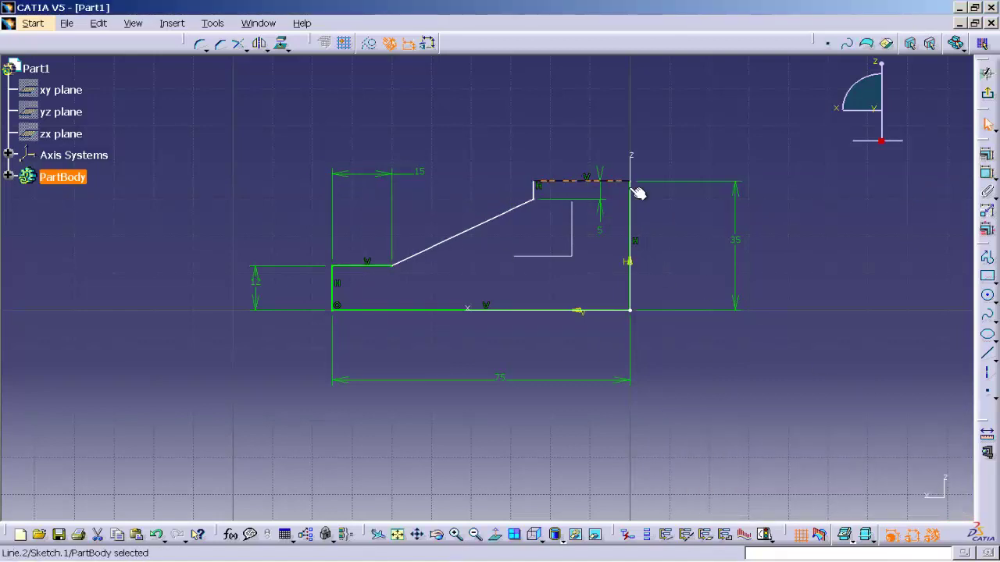
click(986, 190)
click(579, 112)
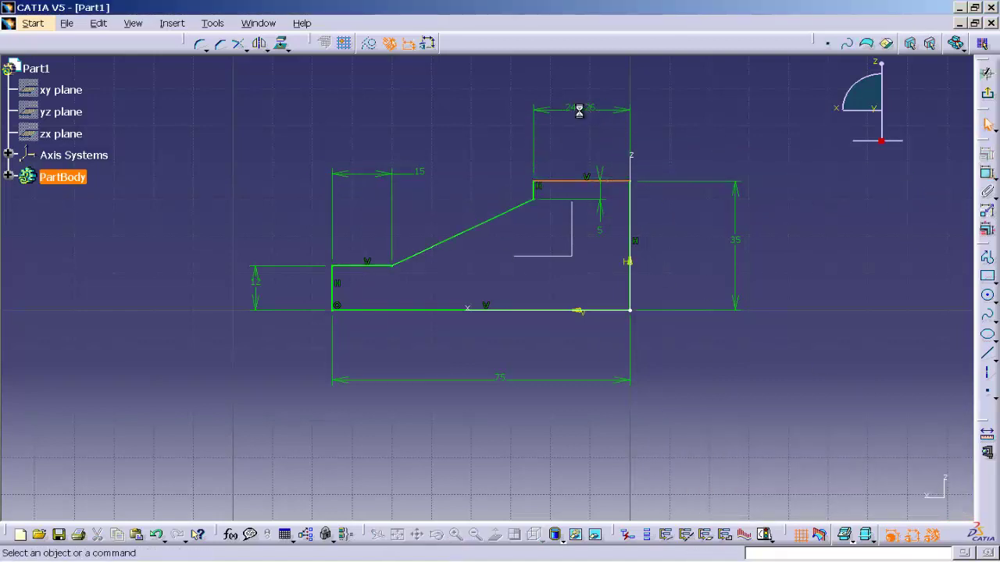
double_click(580, 112)
text(20)
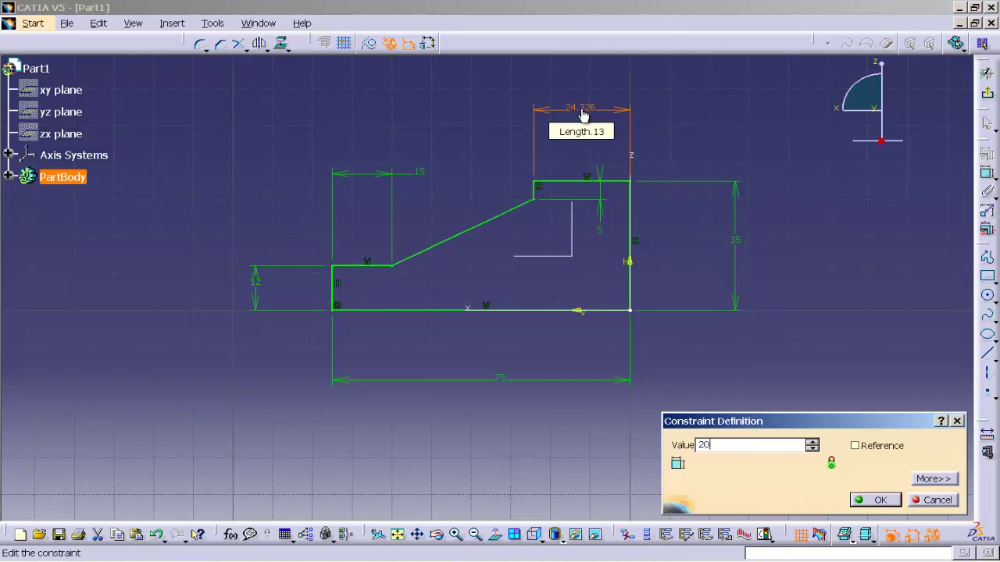
click(873, 500)
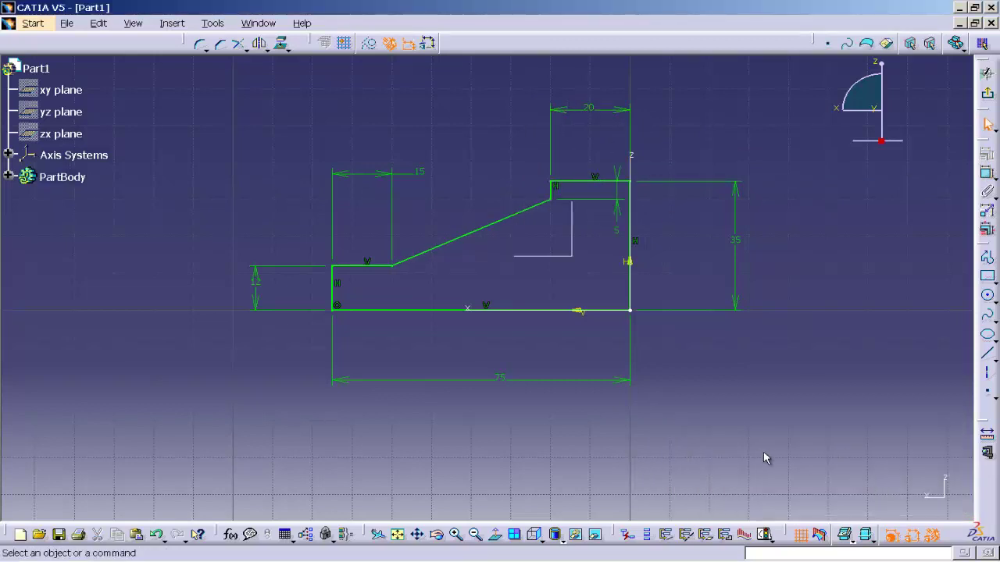
middle_drag(764, 459, 756, 471)
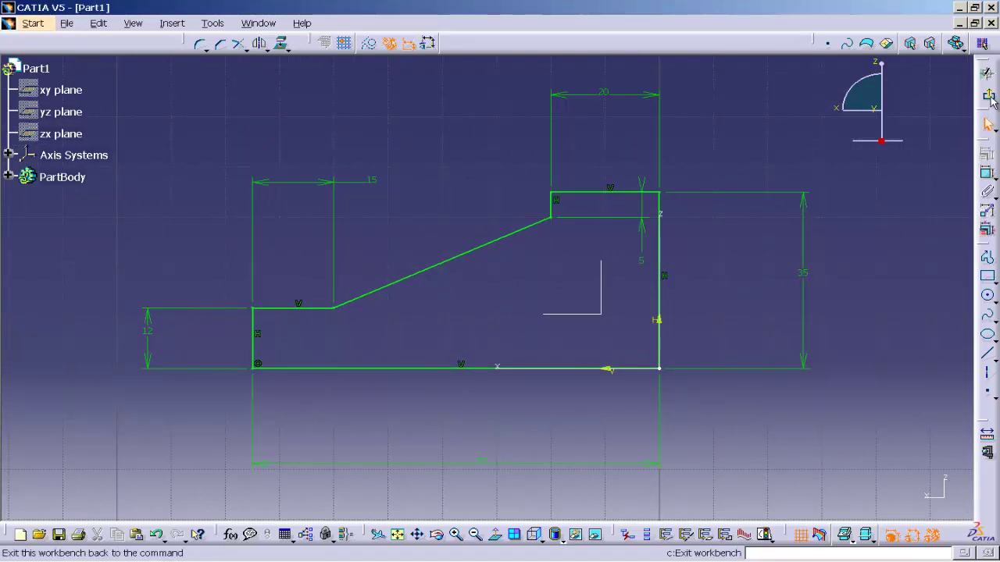
- Exit the sketcher, show the profile in Isometric View, and check the drawing
click(988, 94)
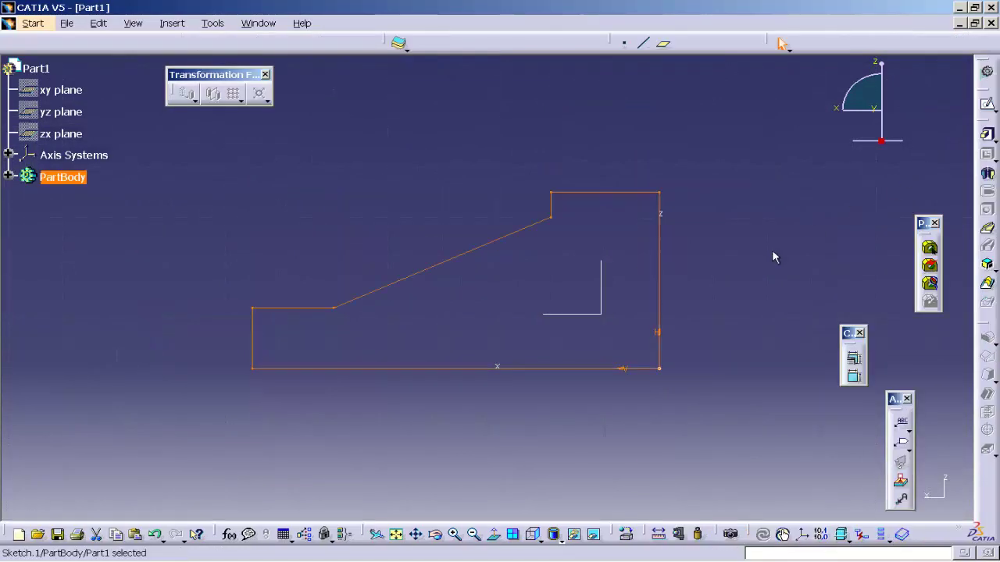
click(536, 539)
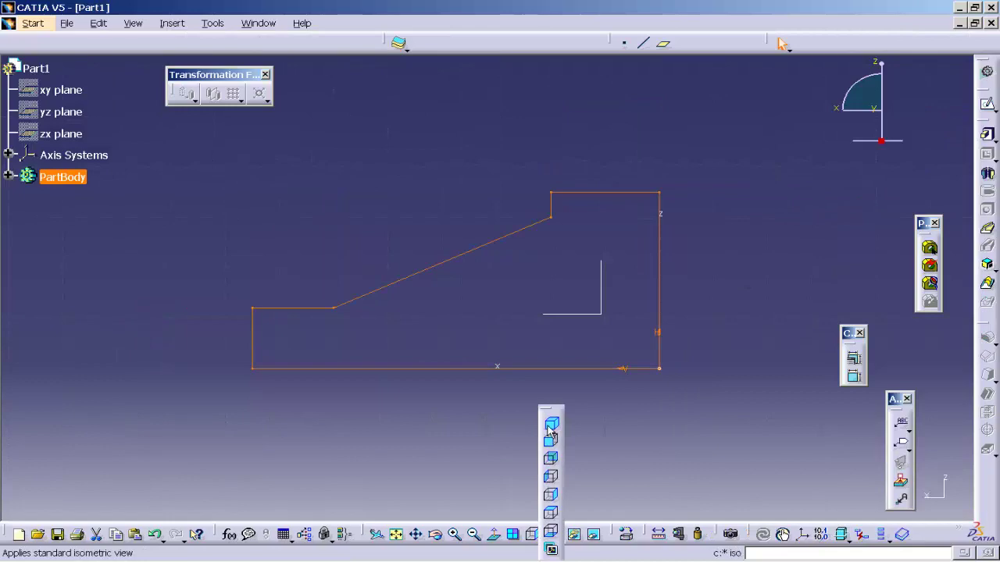
click(550, 426)
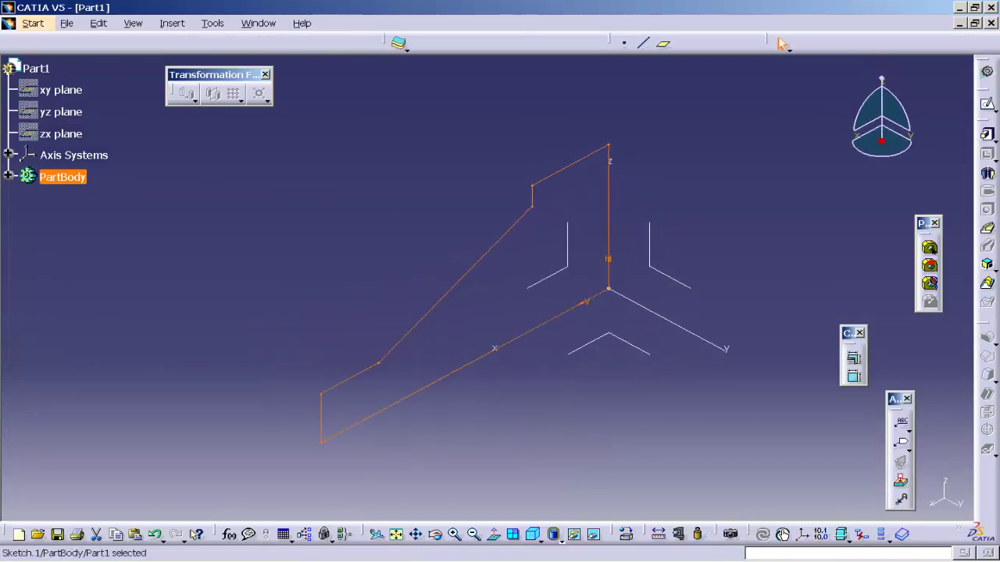
key(alt+Tab)
- Preview a Pad of the profile at 54 mm length
click(985, 136)
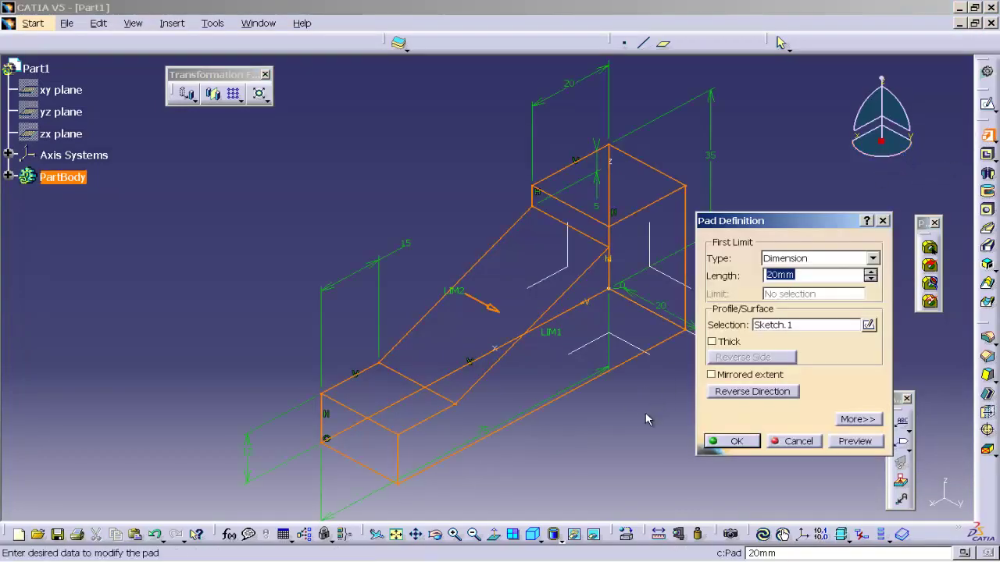
middle_drag(645, 419, 592, 384)
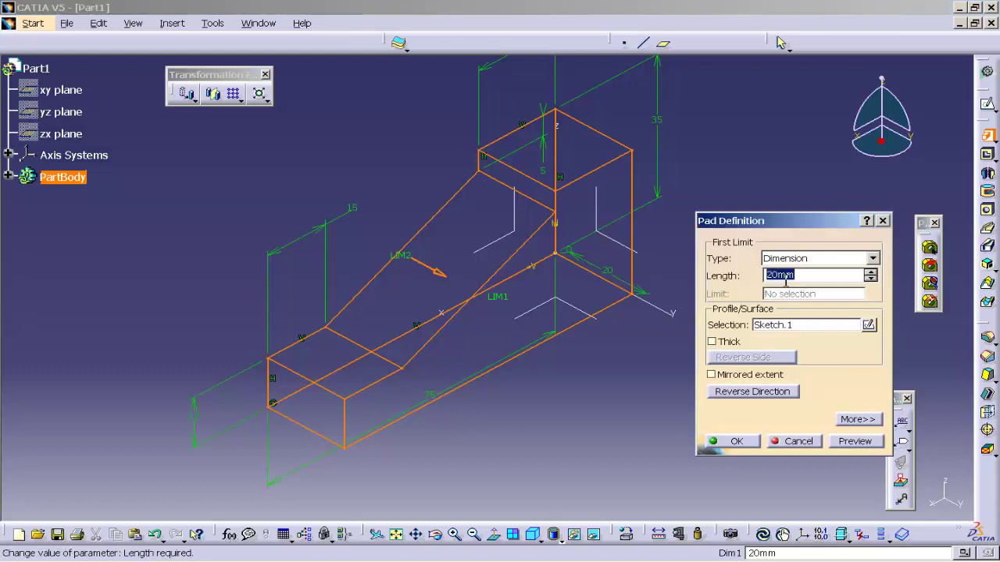
text(54)
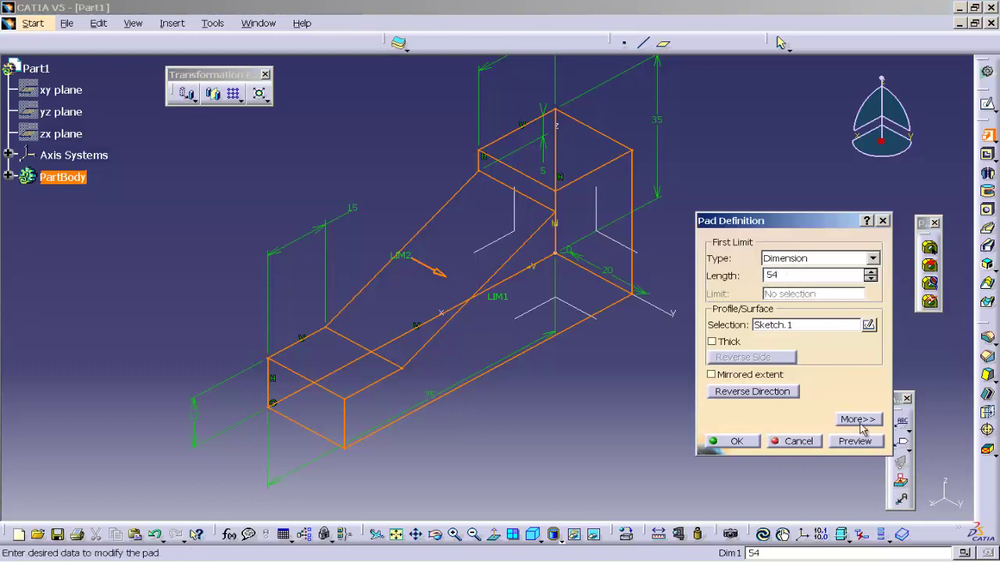
click(862, 444)
mouse_move(480, 241)
ctrl+middle_down()
mouse_move(500, 442)
mouse_move(486, 397)
ctrl+middle_up()
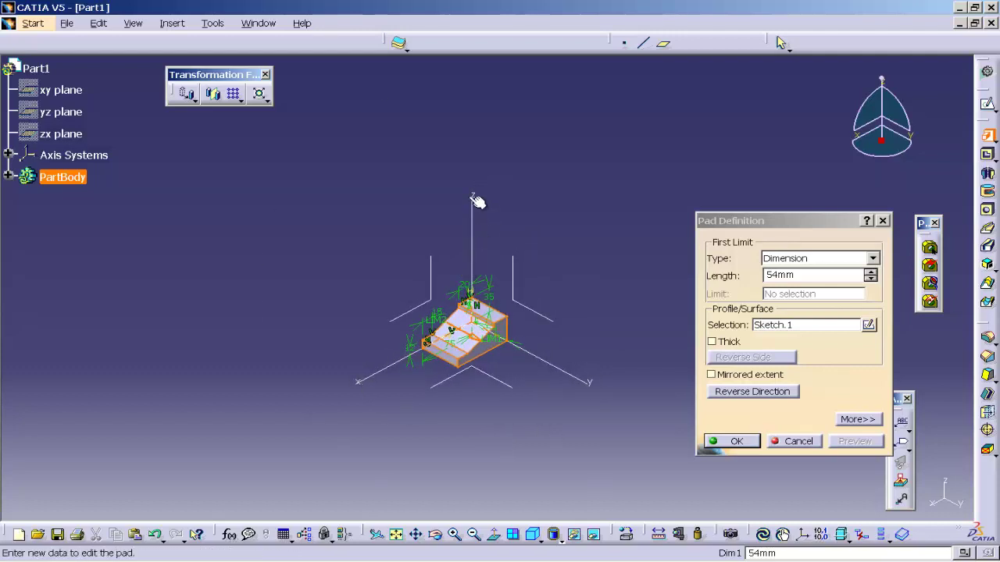
mouse_move(545, 378)
ctrl+middle_down()
mouse_move(538, 362)
mouse_move(218, 424)
mouse_move(505, 379)
mouse_move(468, 353)
ctrl+middle_up()
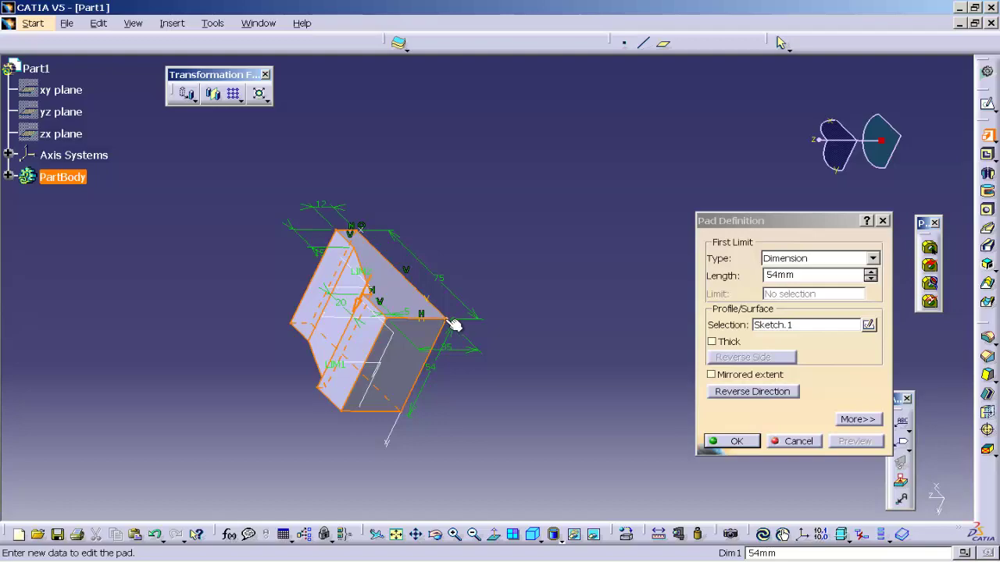
key(alt+Tab)
- Make the pad a mirrored extent of 27 mm per side and create it
click(723, 376)
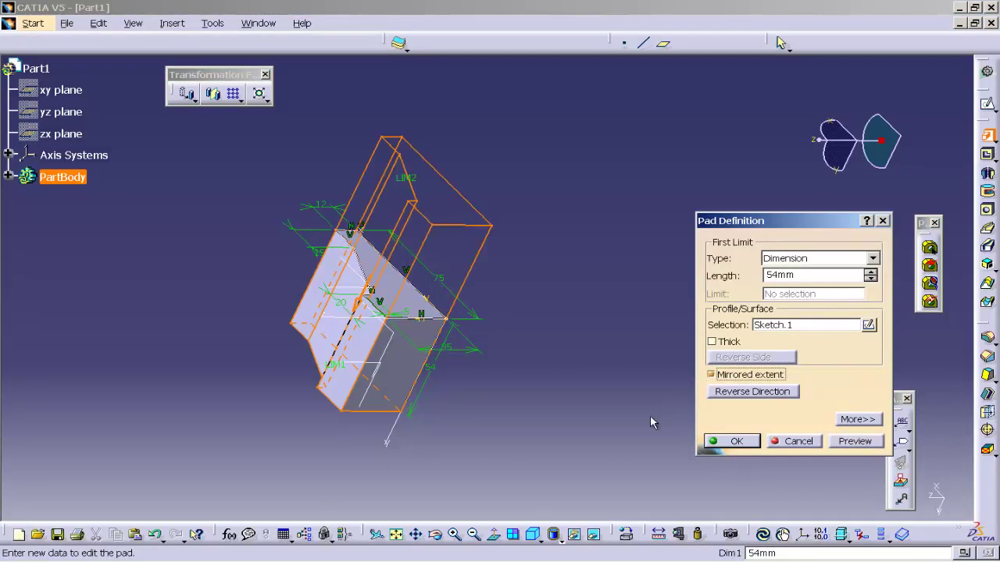
click(533, 535)
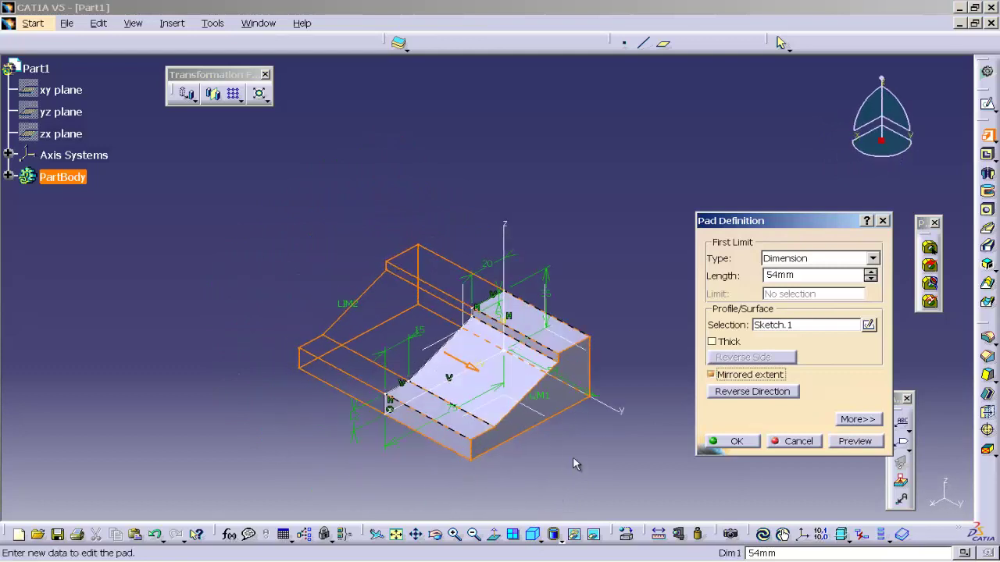
click(817, 276)
text(/2)
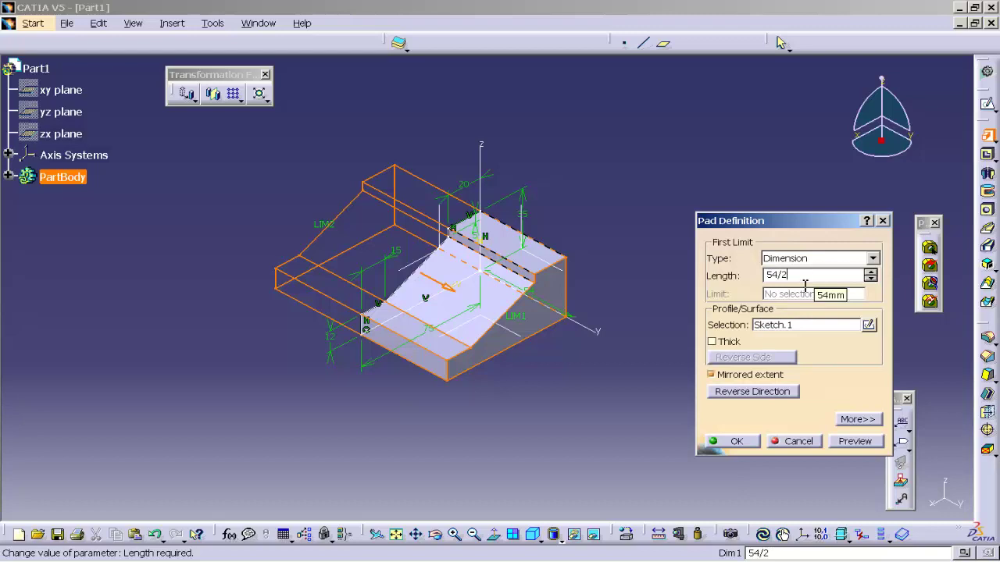
click(848, 442)
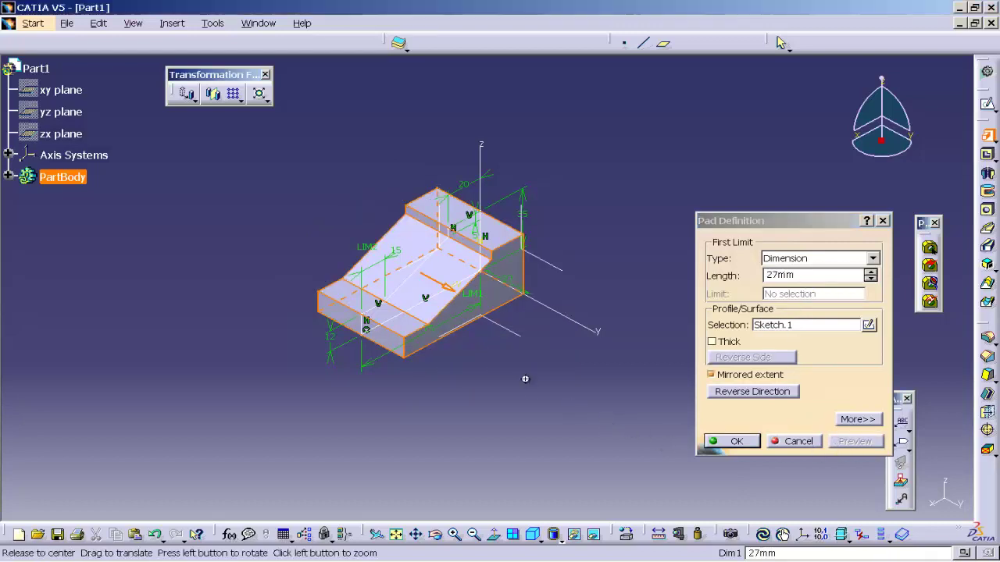
mouse_move(676, 445)
middle_down()
mouse_move(569, 391)
mouse_move(579, 407)
middle_up()
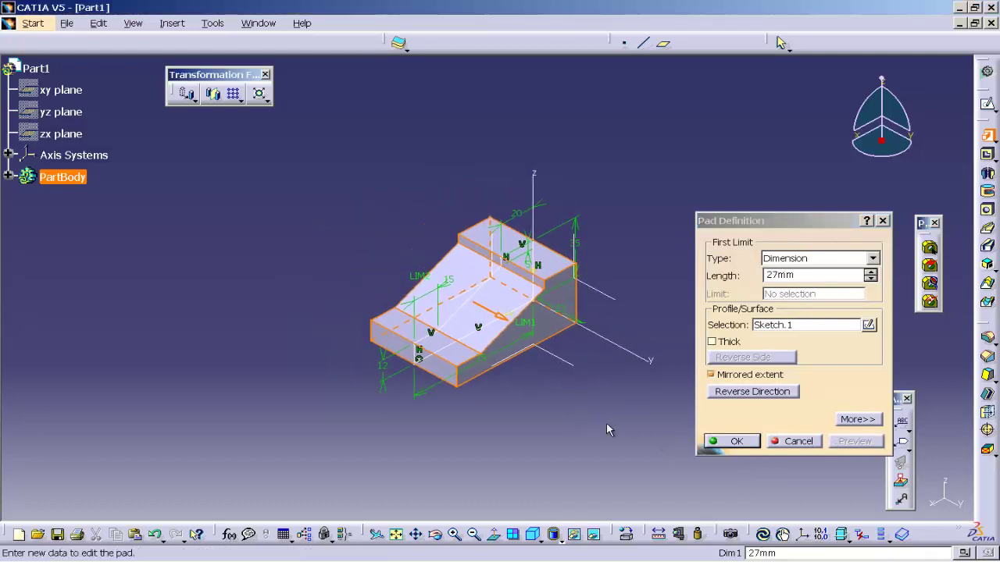
click(734, 441)
- Rotate and zoom around the finished block to inspect it
click(639, 424)
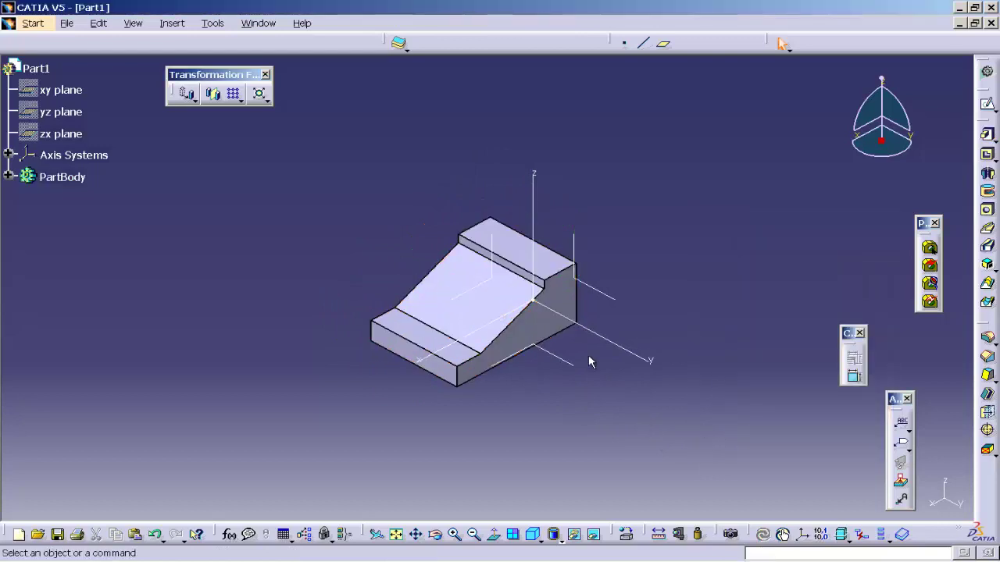
click(535, 301)
mouse_move(644, 227)
middle_down()
mouse_move(643, 253)
mouse_move(417, 445)
mouse_move(281, 396)
mouse_move(298, 258)
mouse_move(319, 388)
mouse_move(315, 255)
mouse_move(240, 350)
middle_up()
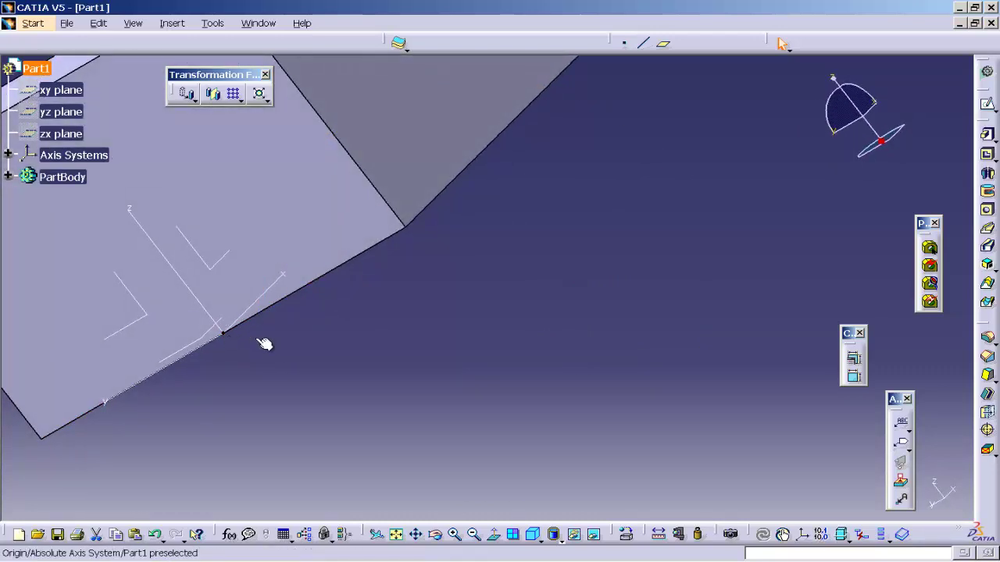
click(405, 227)
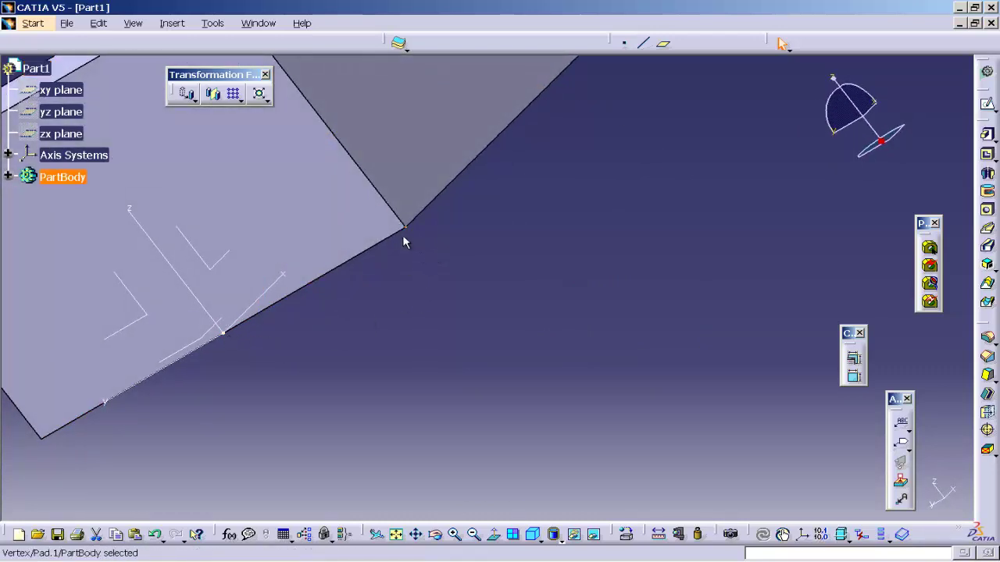
click(230, 340)
mouse_move(413, 341)
middle_down()
mouse_move(446, 433)
mouse_move(315, 392)
mouse_move(692, 364)
mouse_move(748, 325)
mouse_move(707, 353)
mouse_move(688, 290)
mouse_move(677, 298)
mouse_move(614, 258)
mouse_move(614, 279)
mouse_move(599, 285)
middle_up()
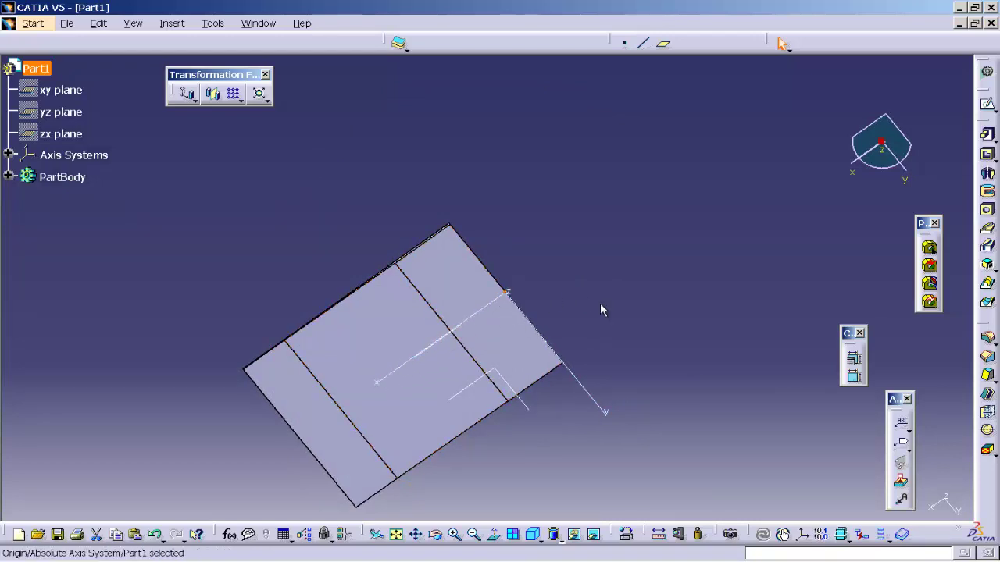
- Restore the isometric view, recheck the drawing, and select the front step's top face
click(536, 538)
click(533, 534)
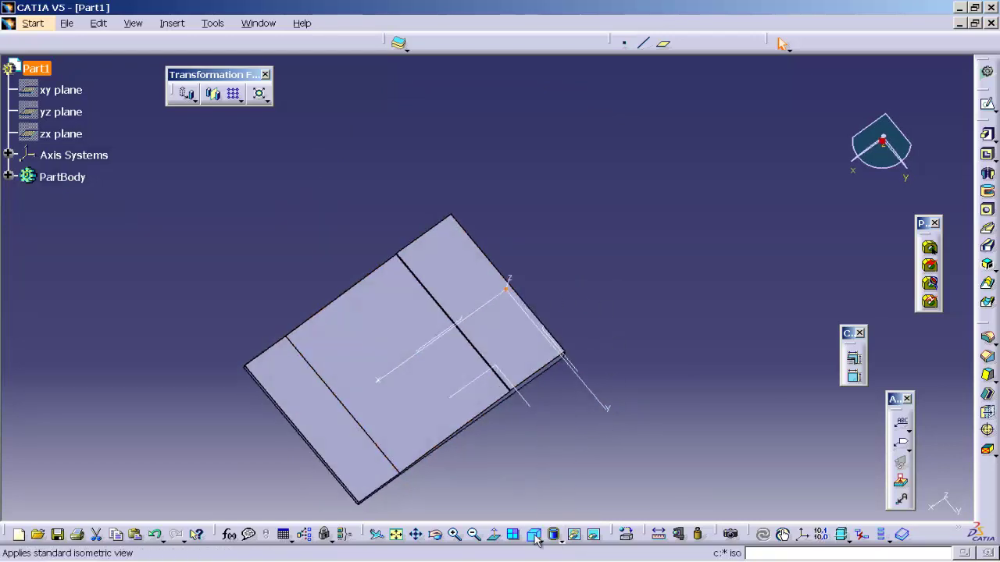
middle_drag(545, 455, 598, 397)
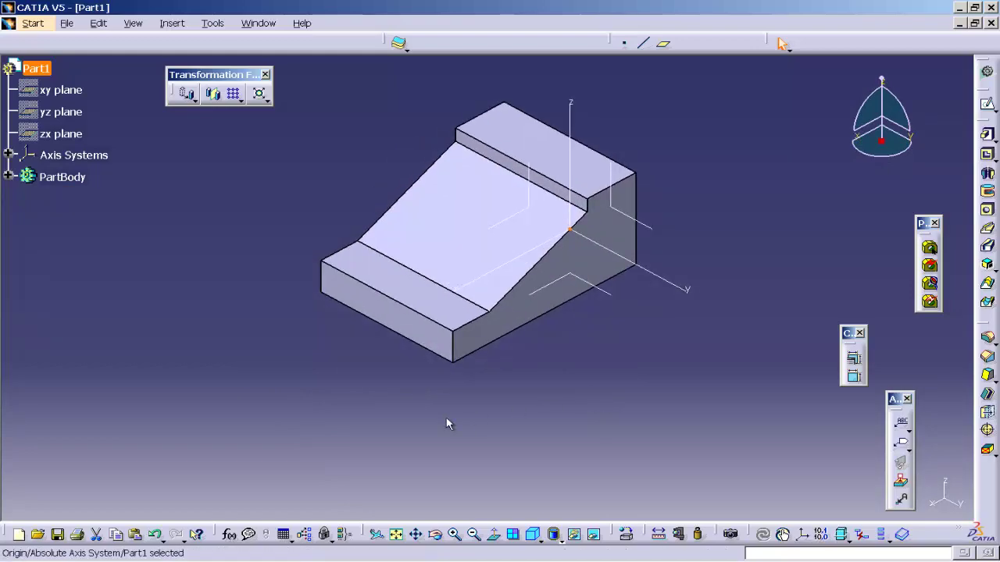
key(alt+Tab)
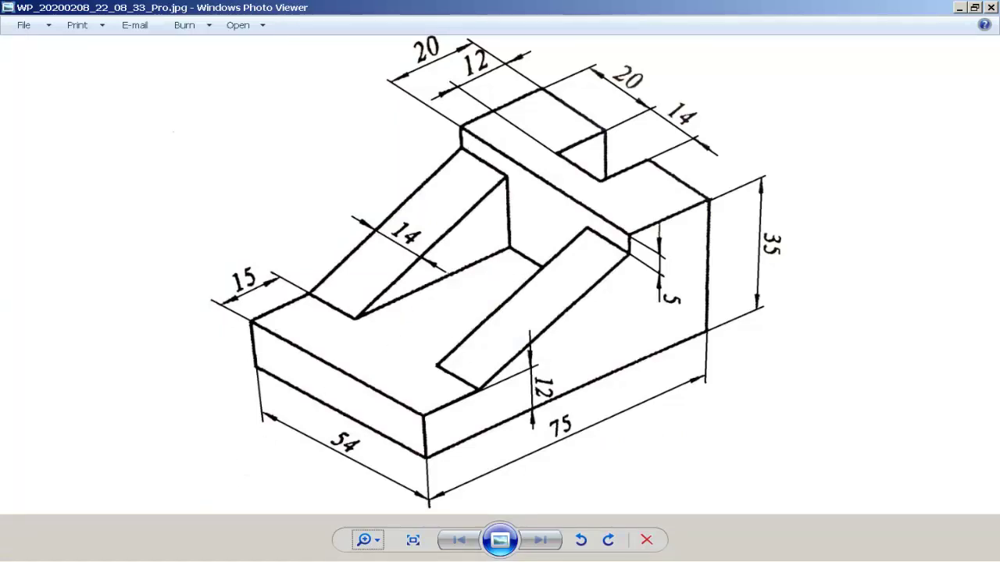
key(alt+Tab)
click(428, 299)
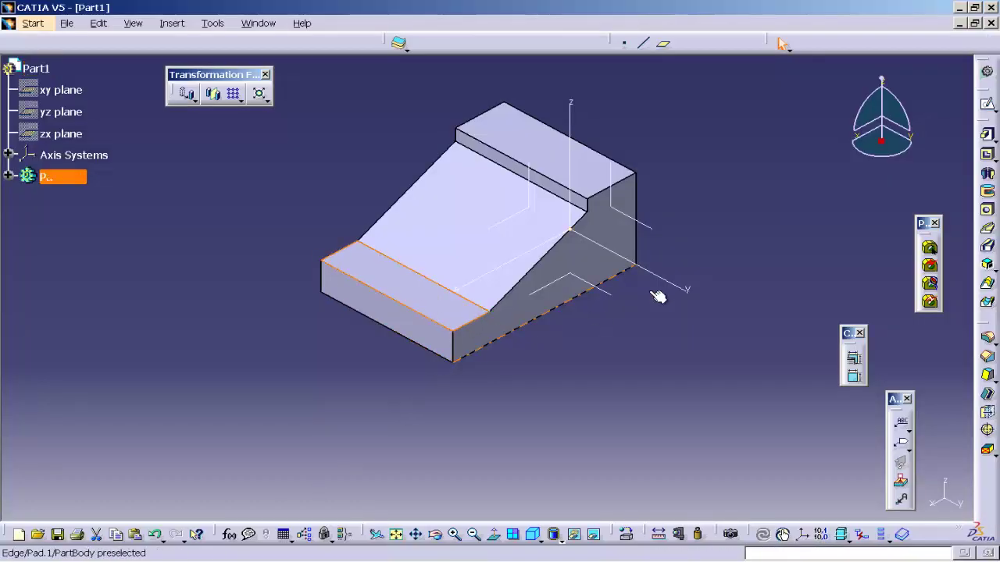
- Open a sketch on the front ledge's top face, seen from Top View and centred
click(988, 107)
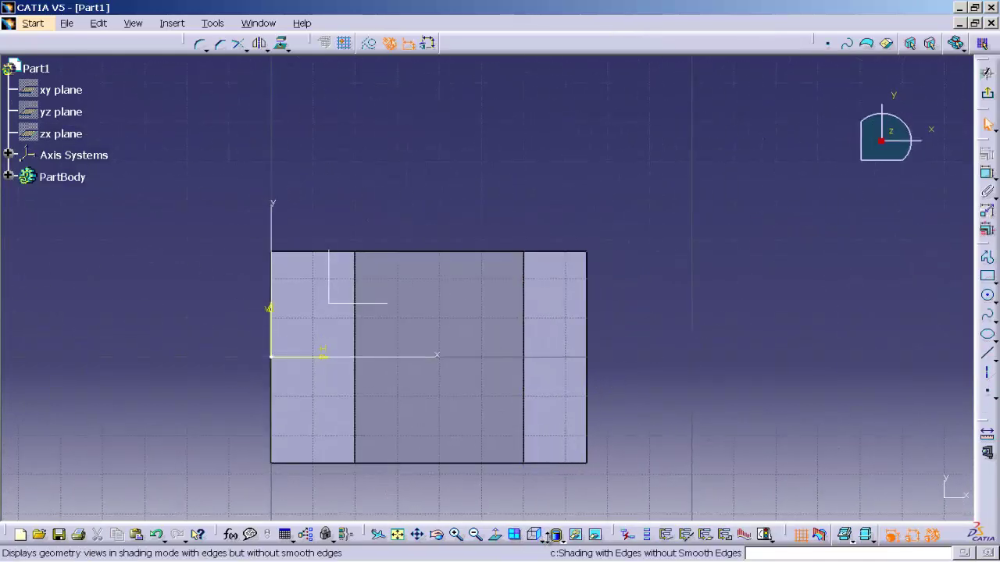
click(540, 538)
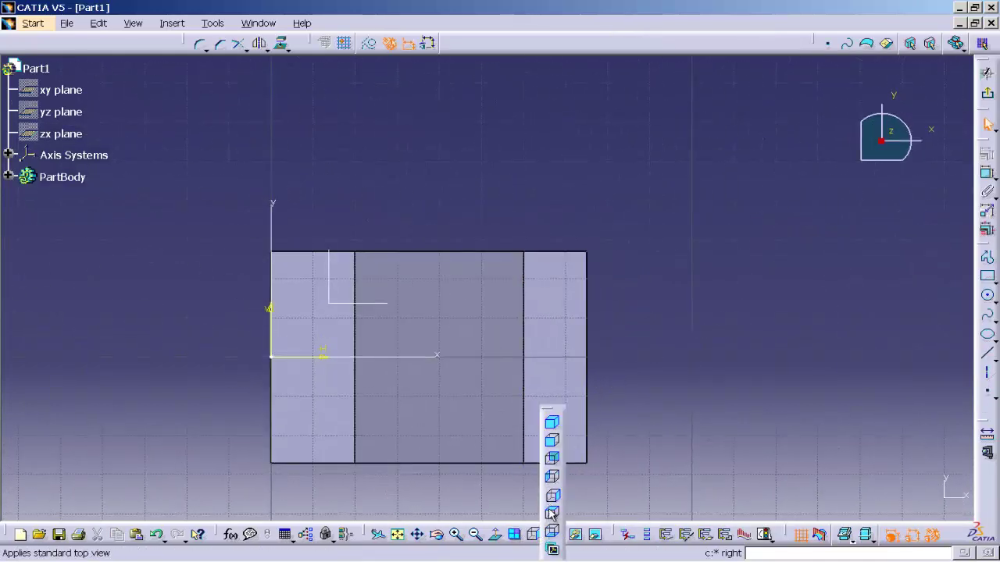
click(552, 515)
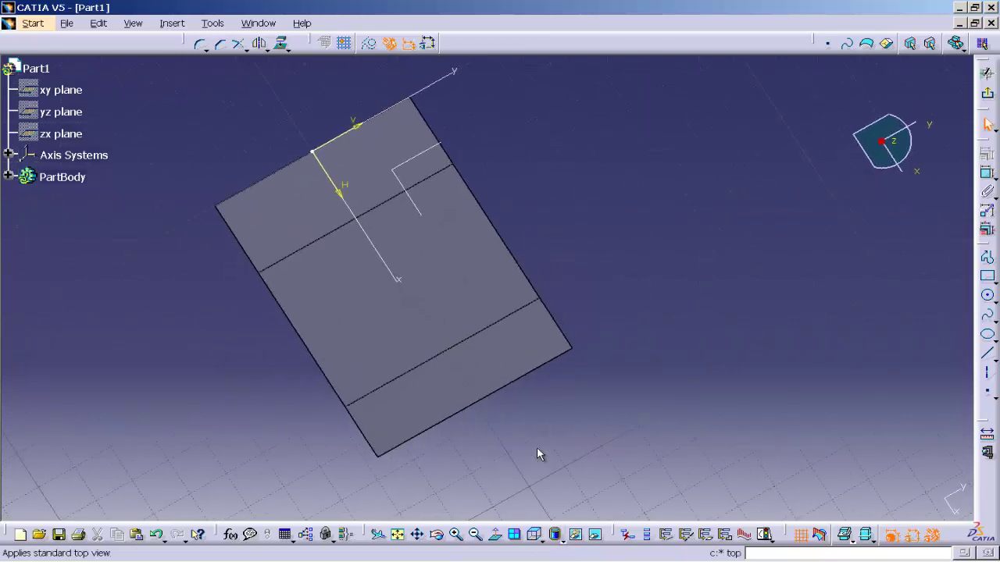
middle_drag(550, 453, 675, 468)
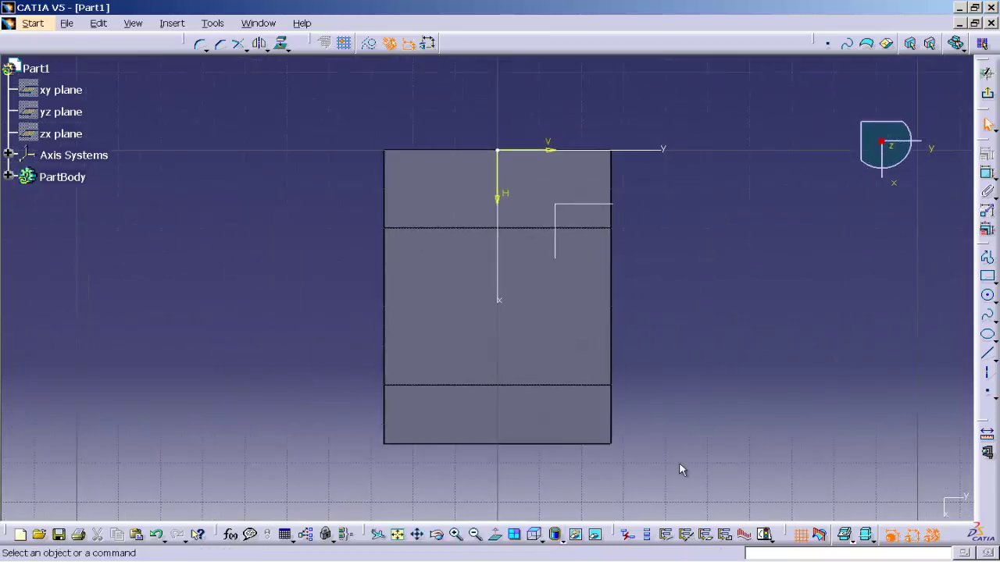
middle_click(677, 453)
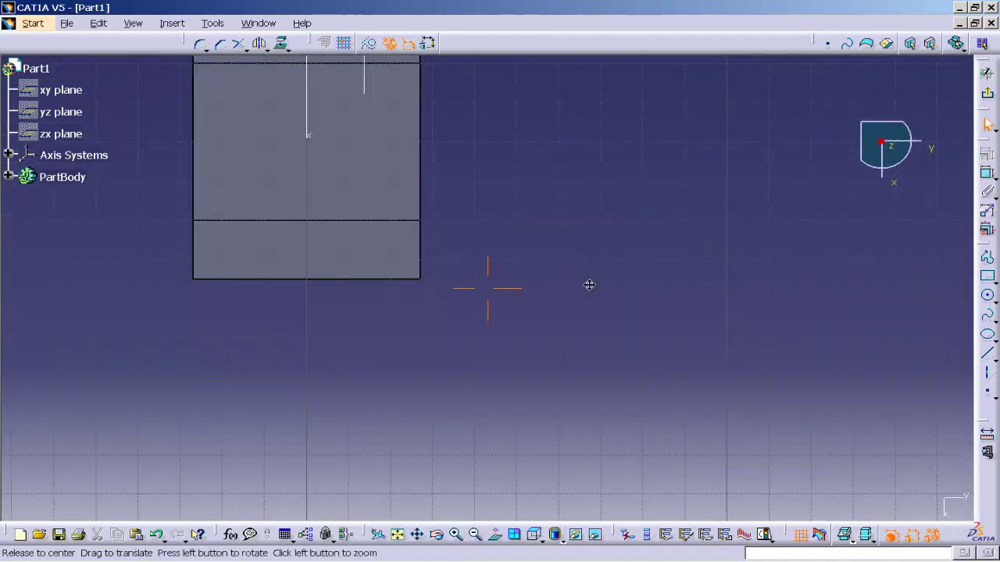
middle_drag(586, 284, 776, 416)
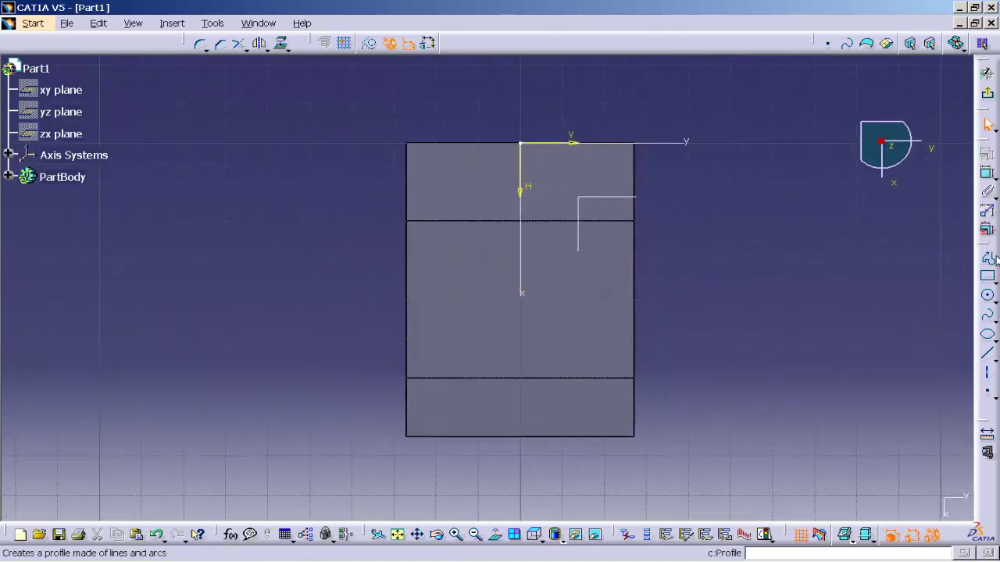
- Draw a centred rectangle on the sketch axis over the ramp face
click(995, 283)
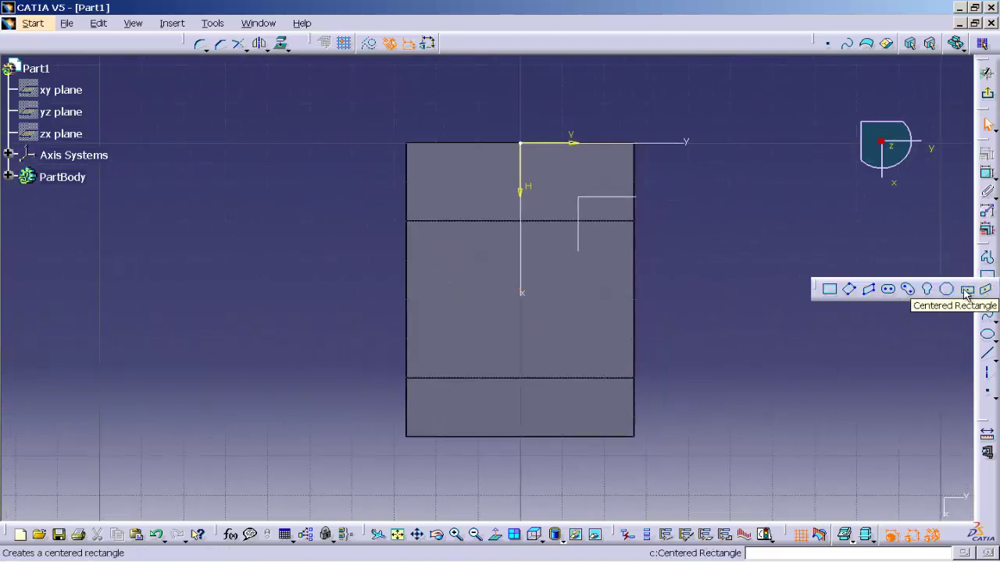
click(967, 290)
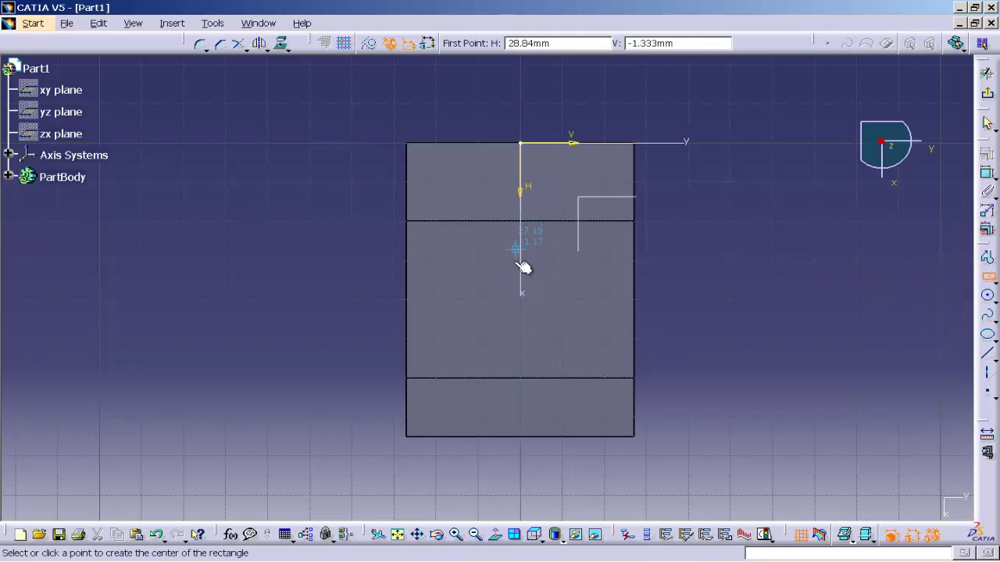
click(521, 322)
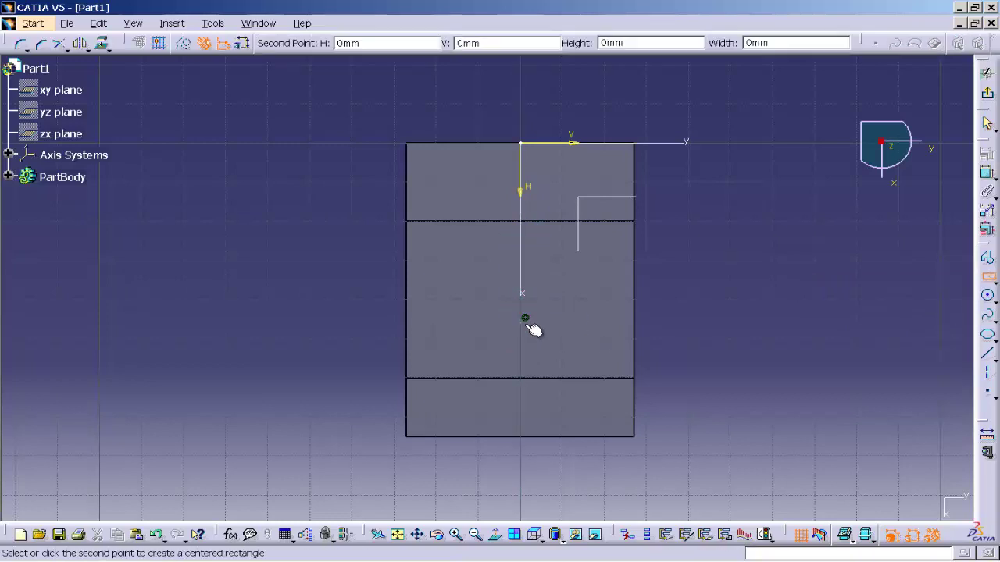
click(567, 363)
click(672, 303)
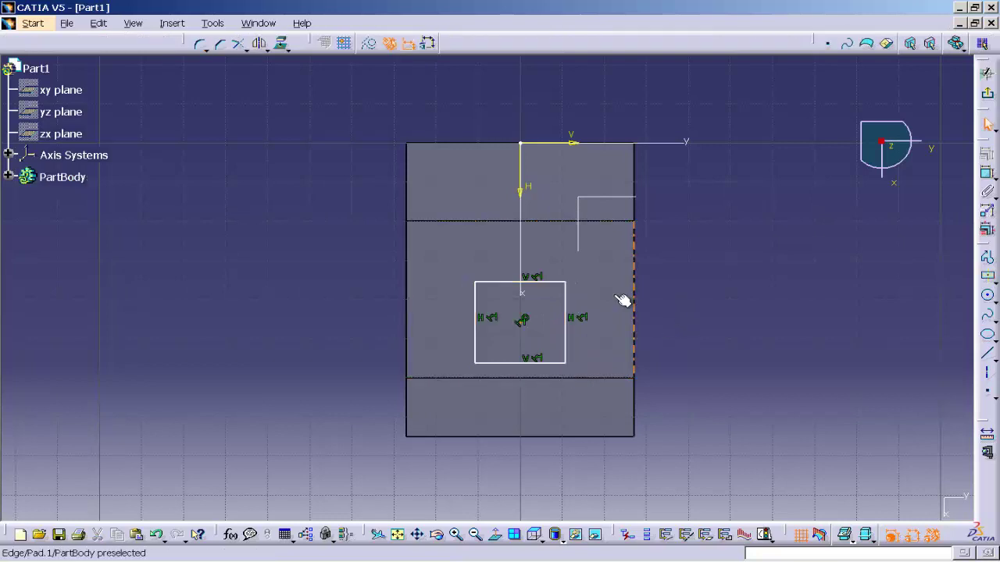
- Make the rectangle's top and bottom sides coincide with the ramp's upper and lower edges
click(561, 282)
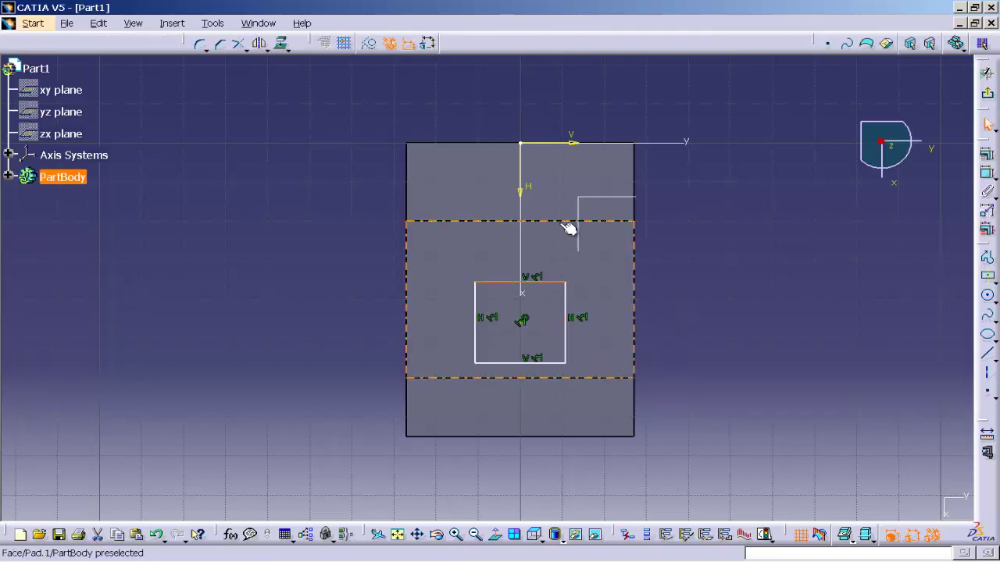
ctrl+click(568, 225)
click(986, 173)
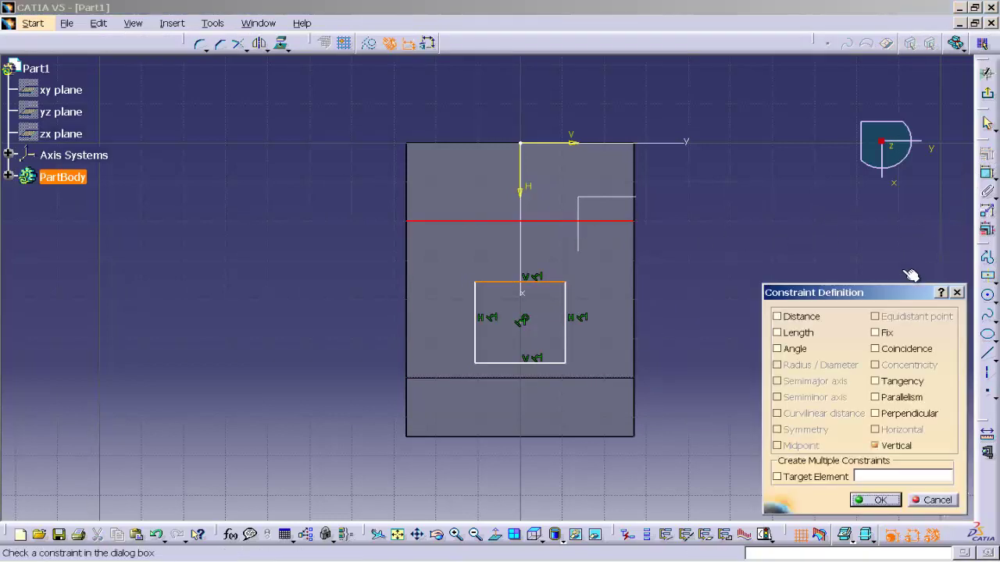
click(875, 349)
click(879, 500)
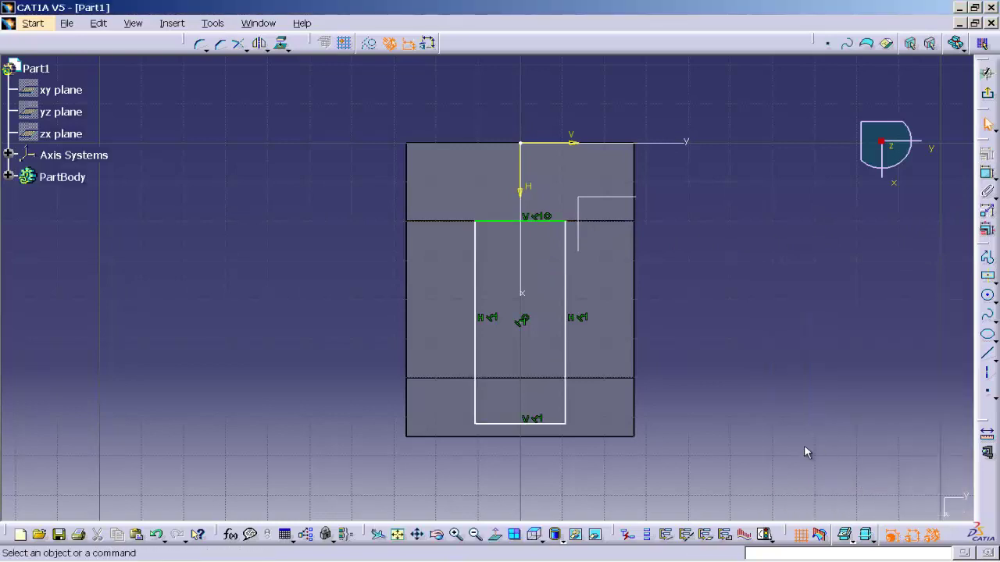
click(560, 423)
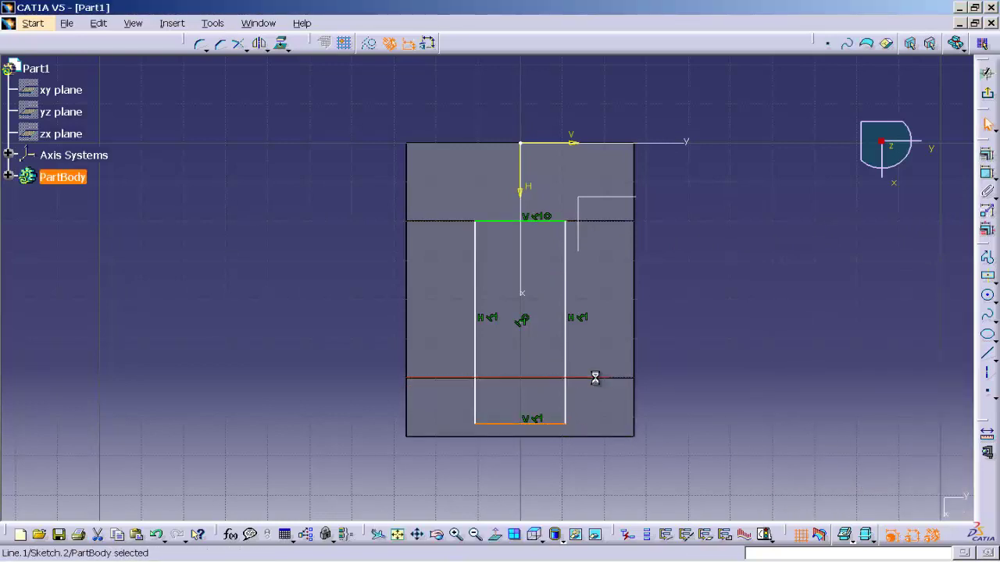
ctrl+click(595, 378)
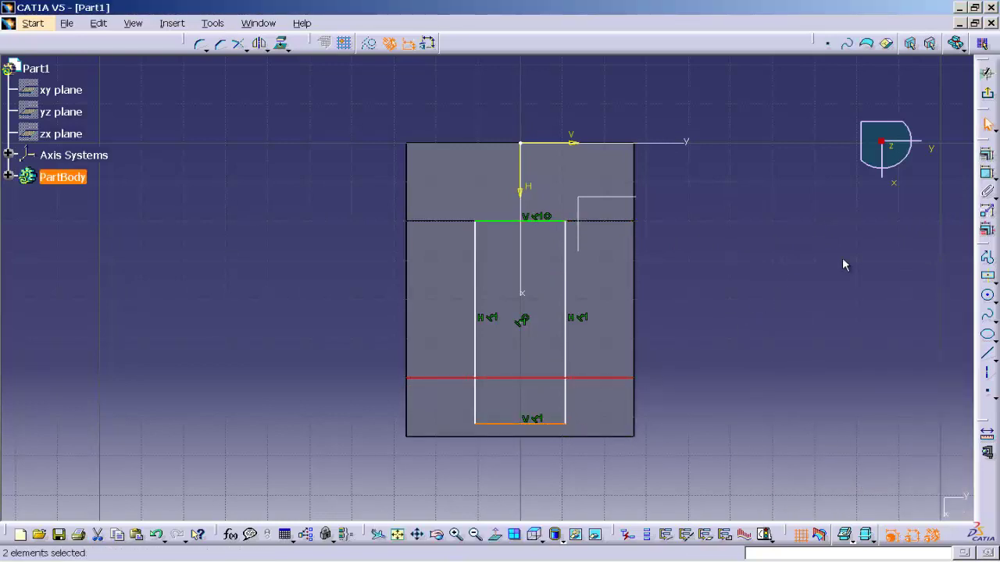
click(986, 156)
click(875, 348)
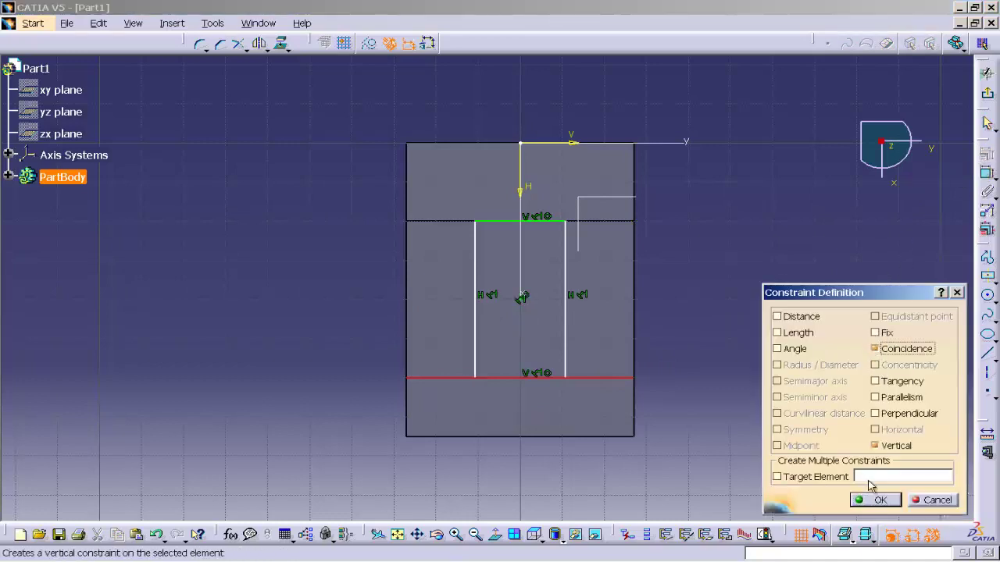
click(875, 500)
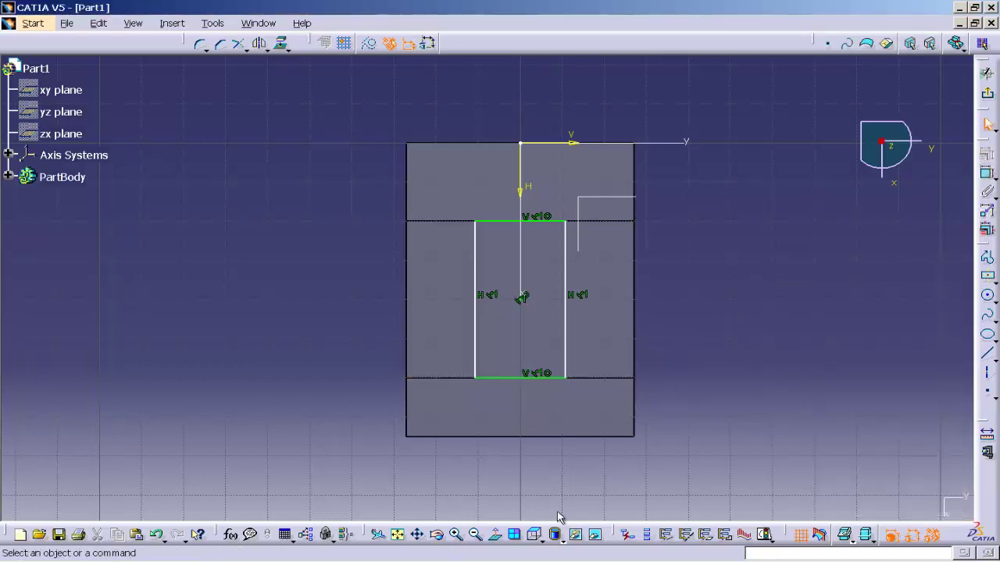
key(alt+Tab)
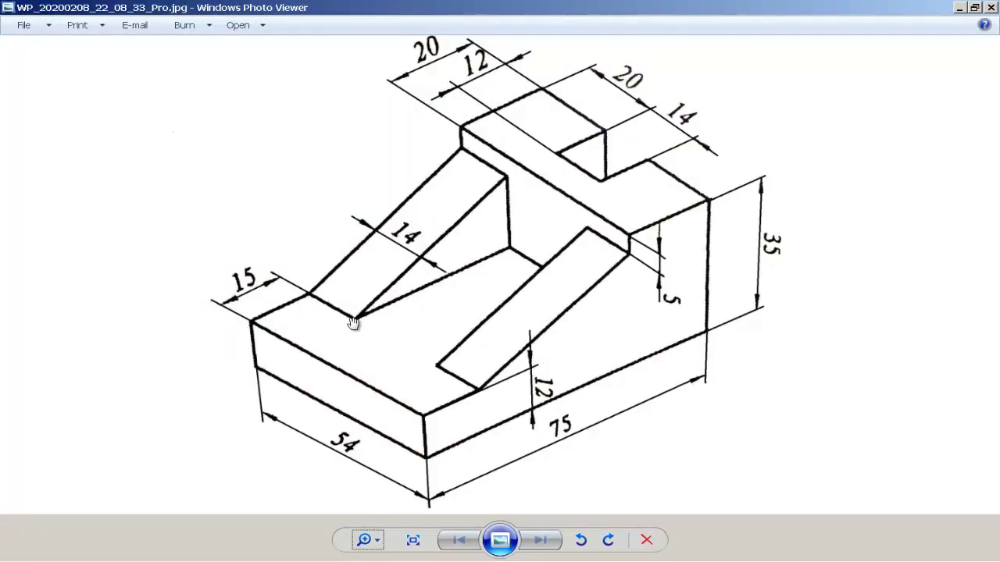
key(alt+Tab)
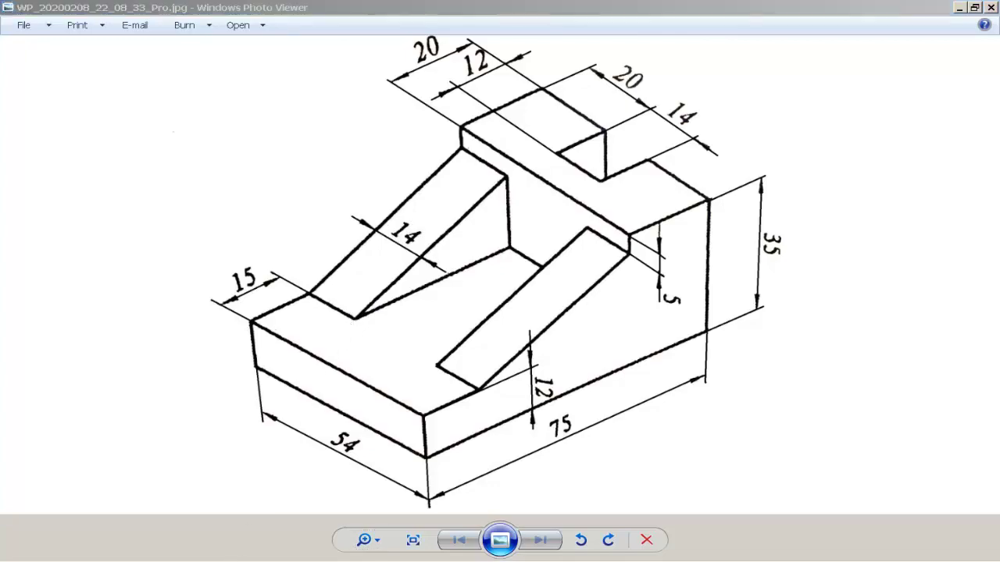
- Dimension the rectangle's long side 14 mm from the block's left edge
click(476, 327)
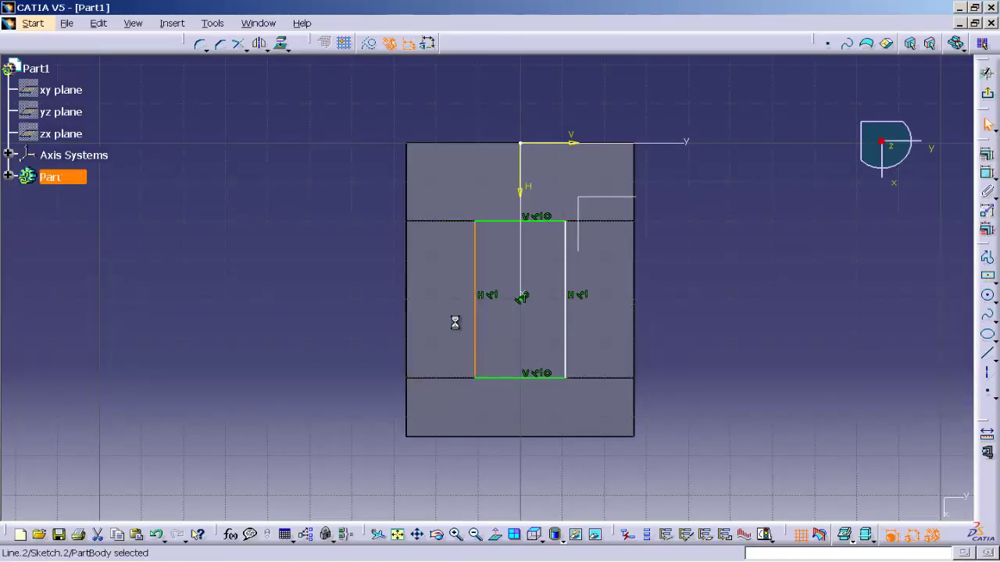
ctrl+click(407, 331)
click(988, 174)
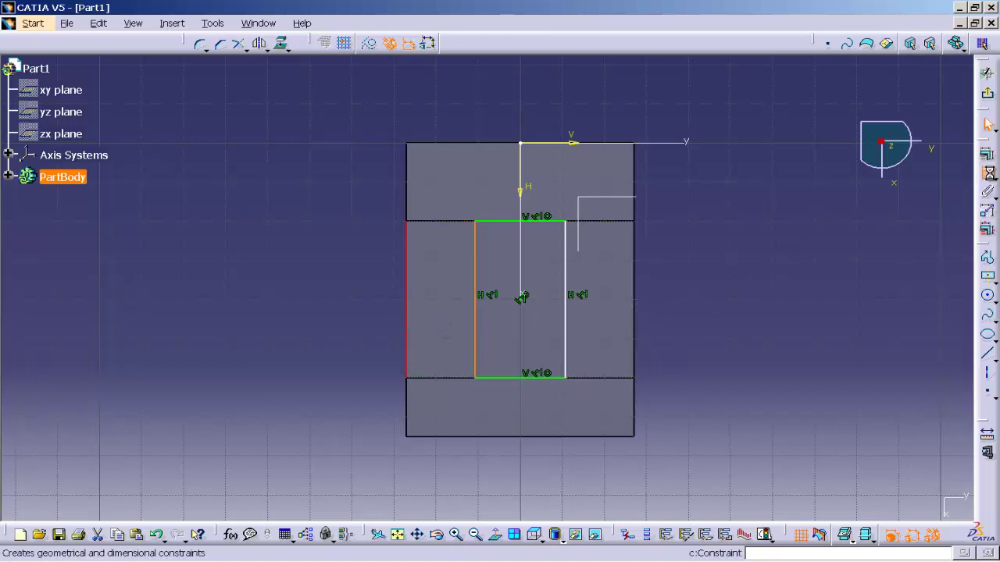
click(309, 299)
double_click(309, 297)
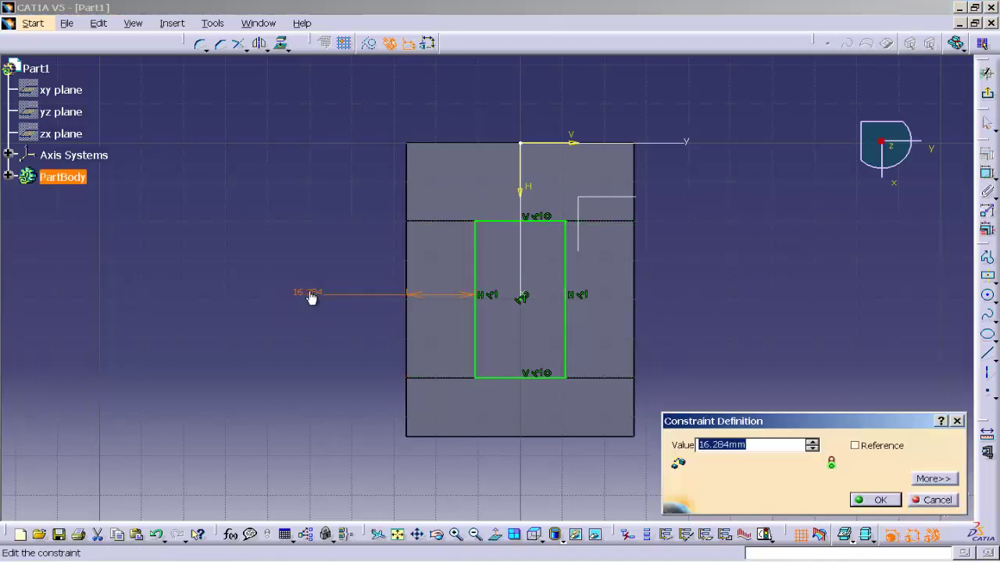
text(14)
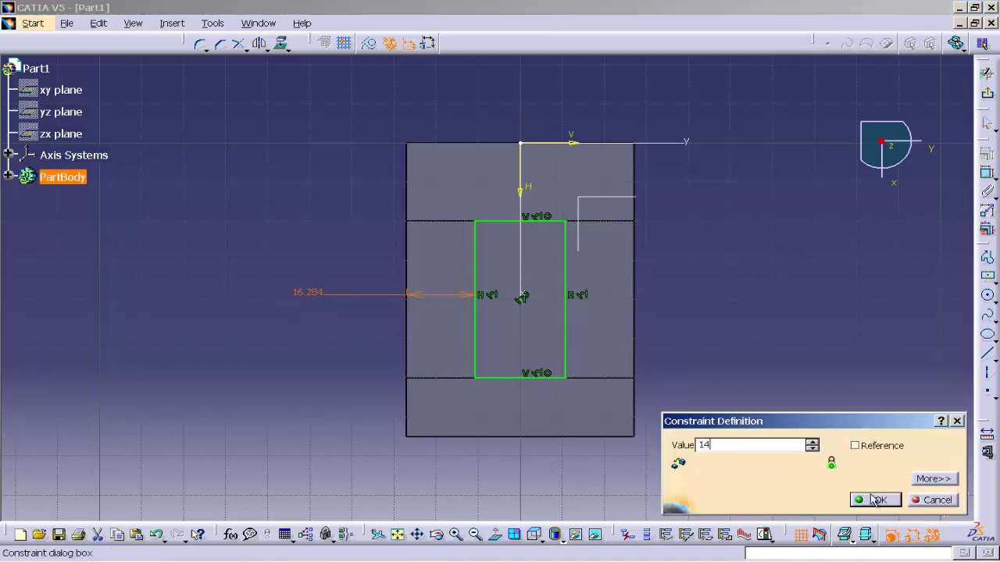
click(874, 500)
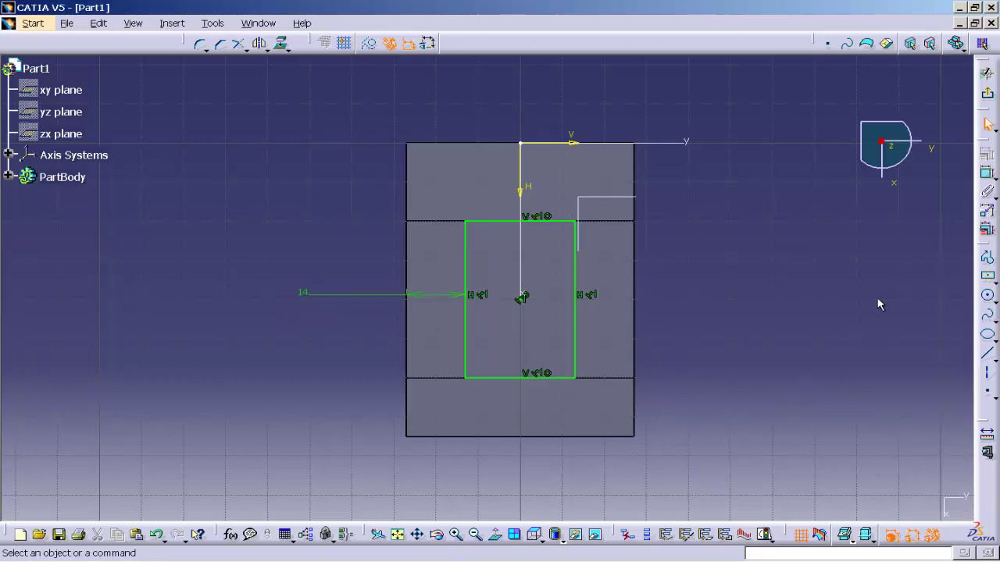
- Exit the sketch and pocket the rectangle Up to next, reversed into the part
click(987, 71)
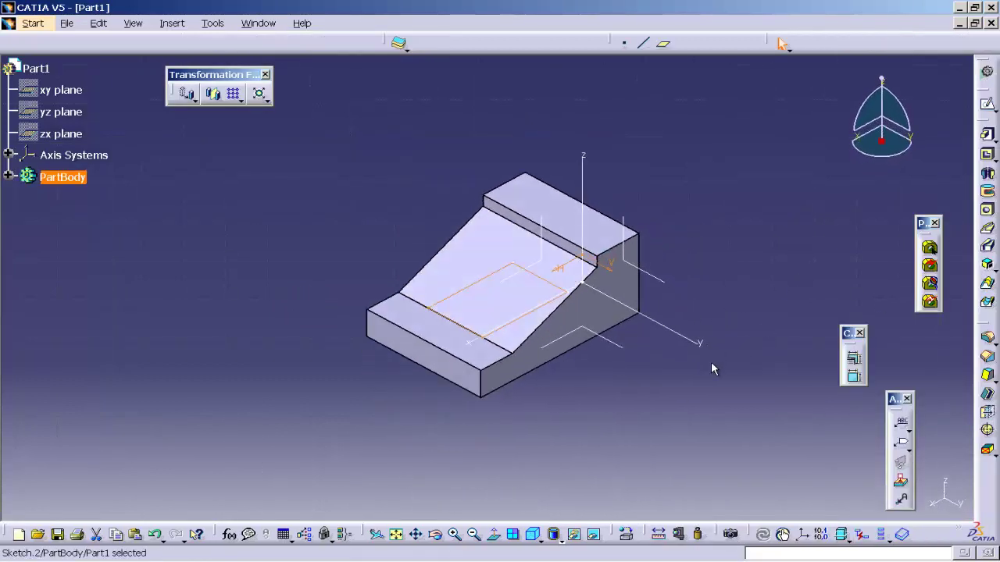
mouse_move(681, 368)
middle_down()
mouse_move(626, 396)
mouse_move(693, 378)
middle_up()
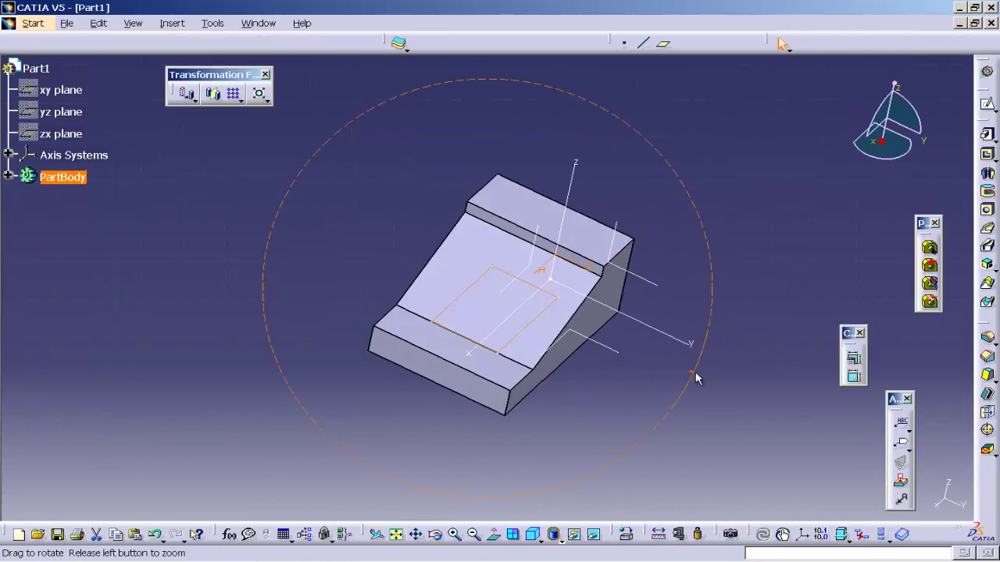
click(988, 156)
middle_drag(663, 427, 528, 336)
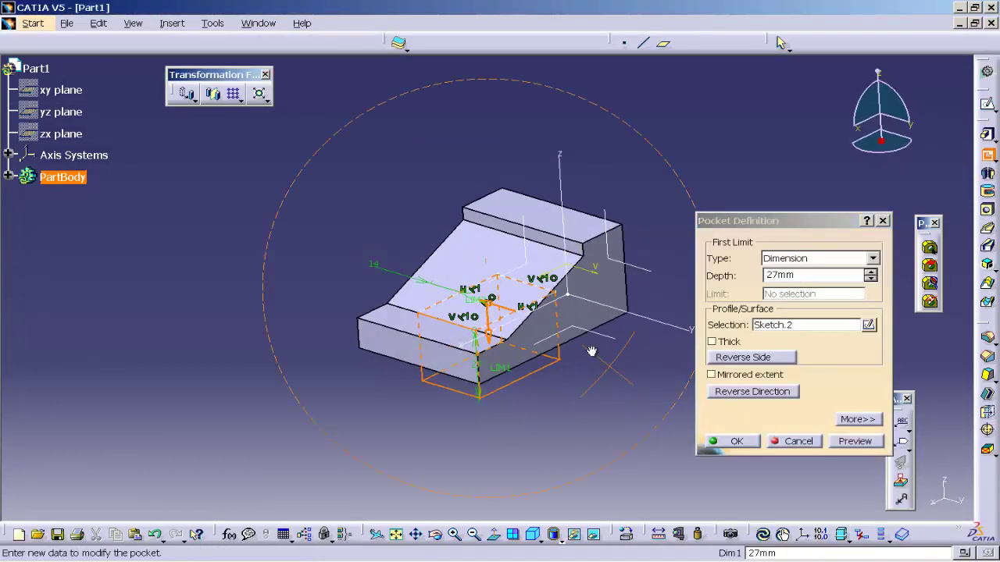
click(739, 393)
click(872, 259)
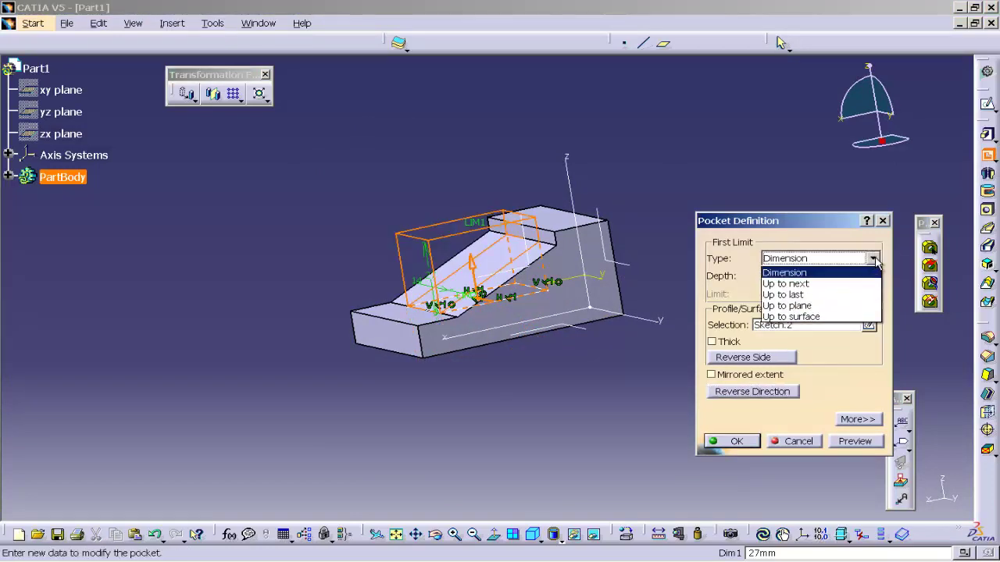
click(790, 279)
middle_drag(397, 186, 446, 275)
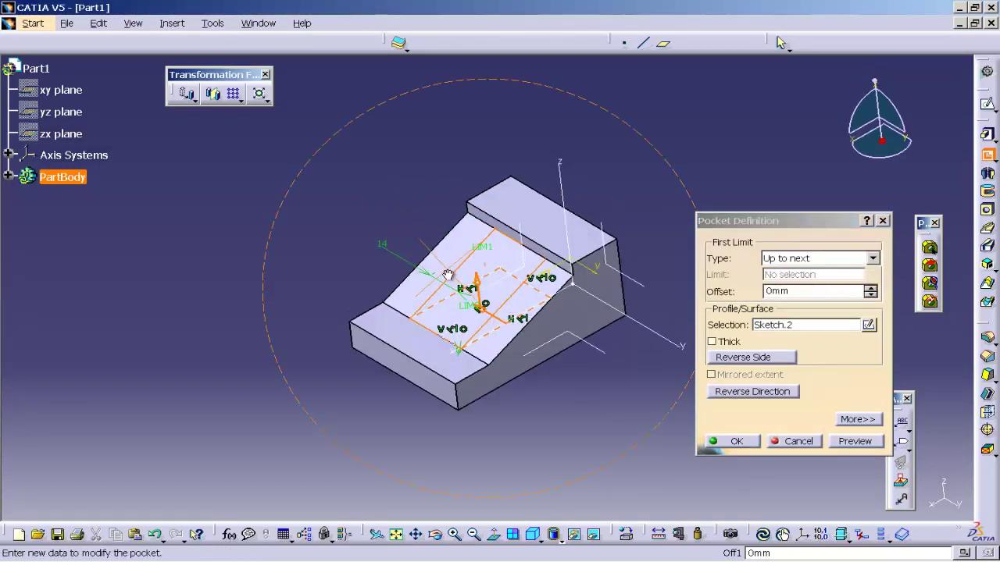
click(855, 442)
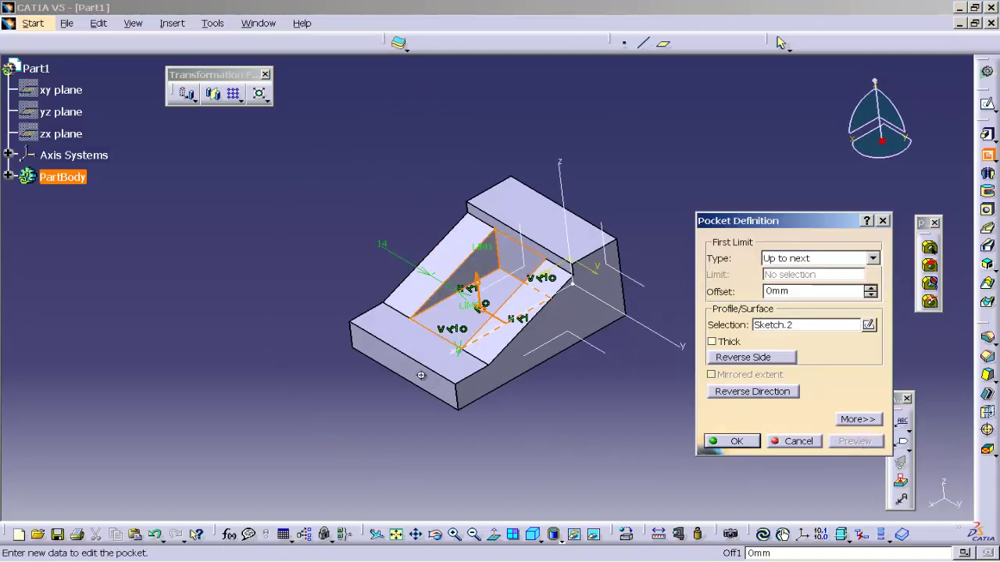
middle_drag(420, 376, 474, 413)
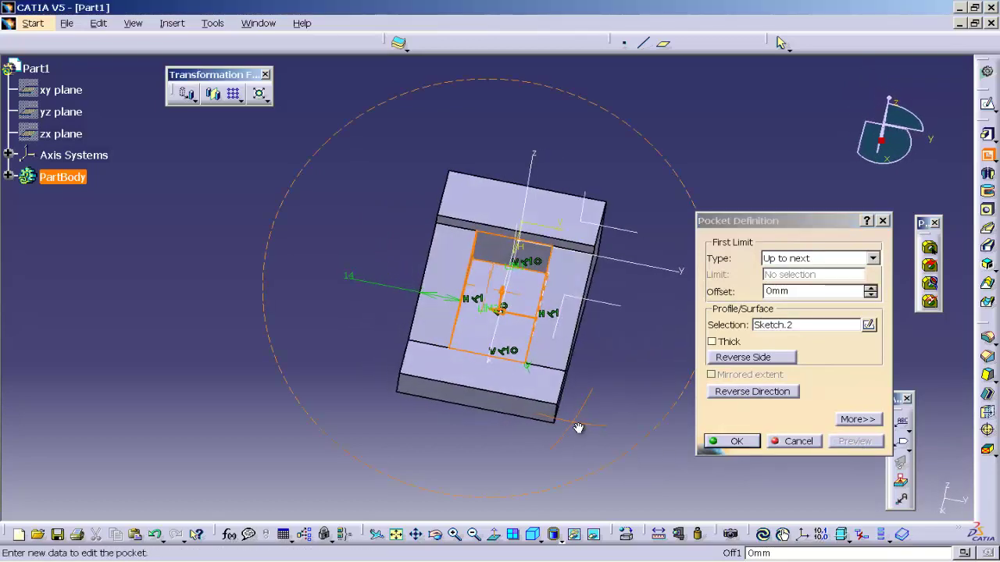
click(724, 442)
- Inspect the new slot and compare it with the reference drawing
mouse_move(610, 411)
middle_down()
mouse_move(703, 394)
mouse_move(542, 364)
mouse_move(491, 313)
mouse_move(488, 251)
middle_up()
click(483, 306)
click(314, 557)
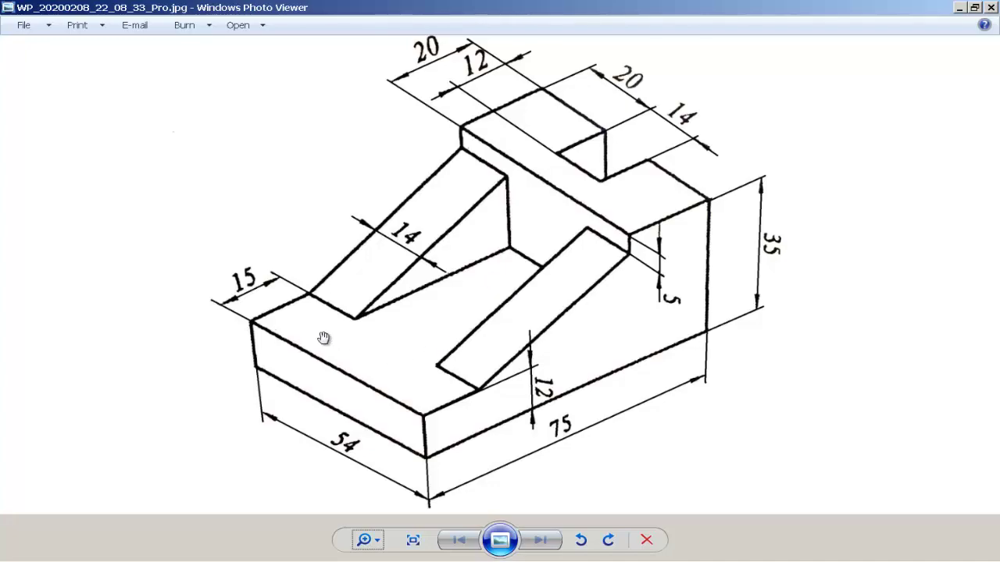
key(alt+Tab)
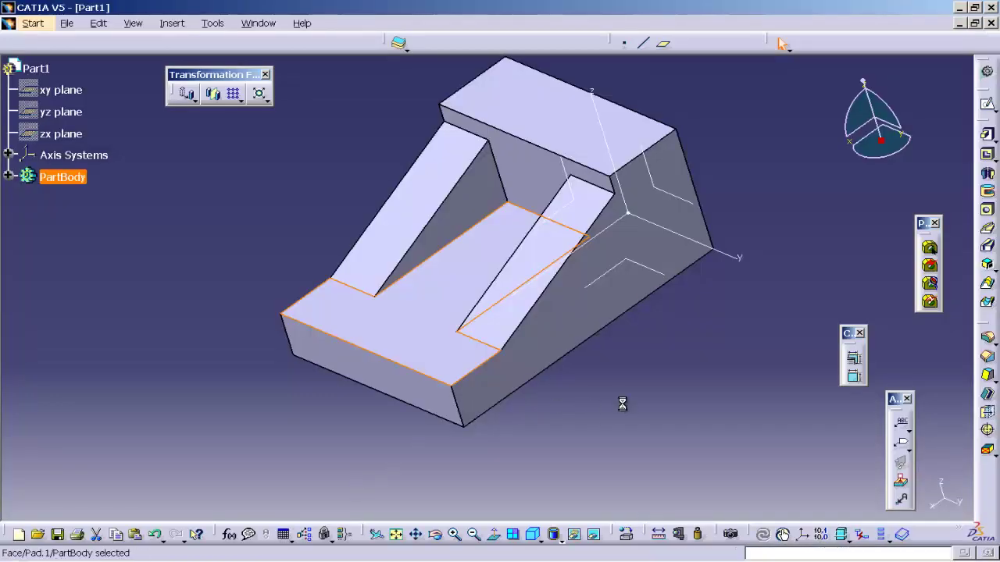
- Delete Pocket.1 together with its sketch
click(620, 404)
middle_drag(627, 367, 611, 448)
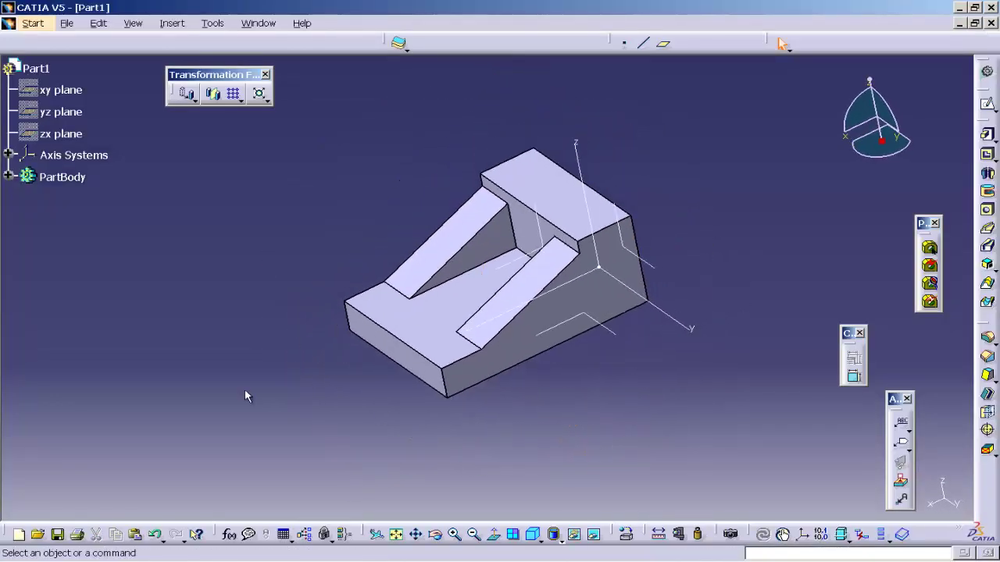
click(8, 177)
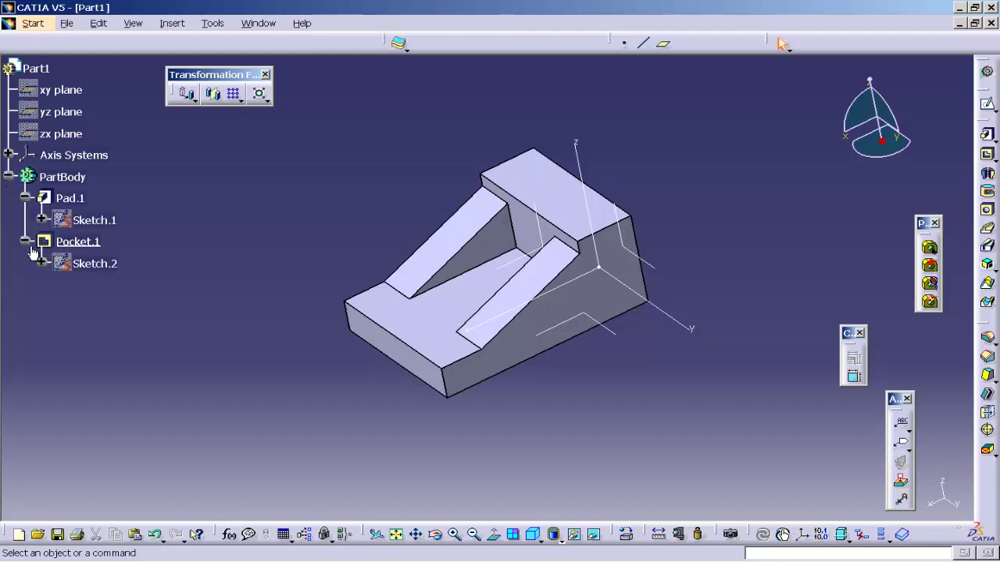
right_click(74, 244)
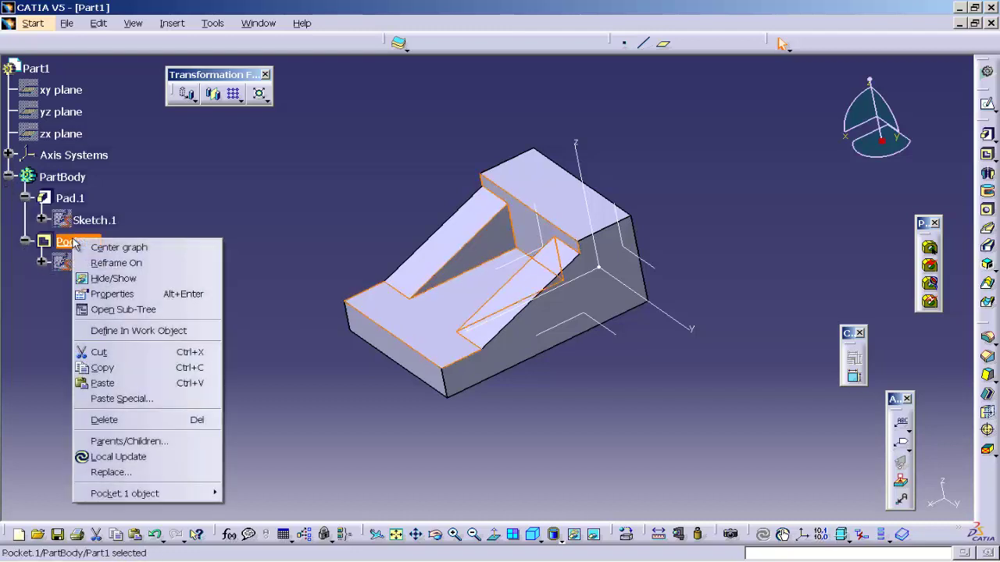
click(110, 420)
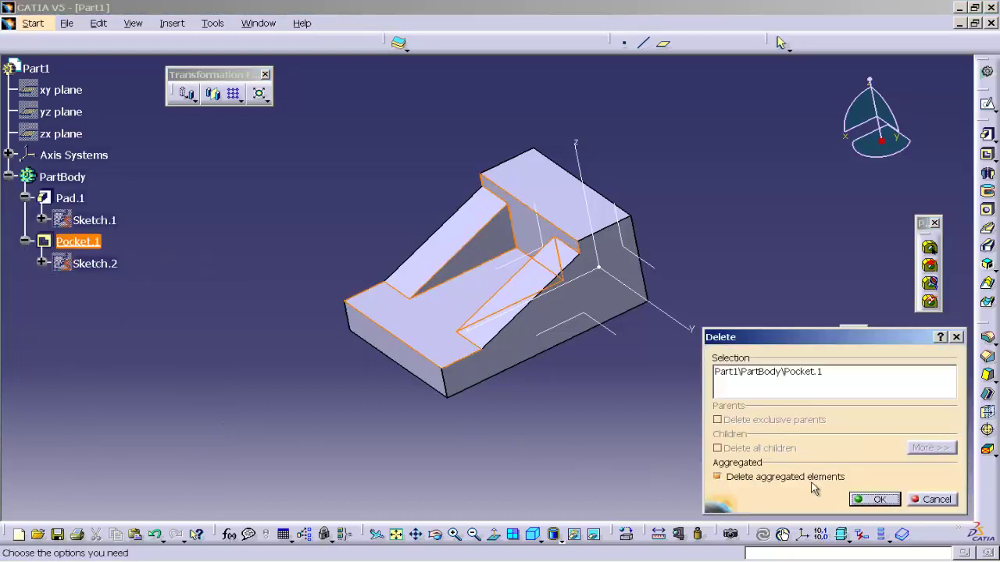
click(873, 500)
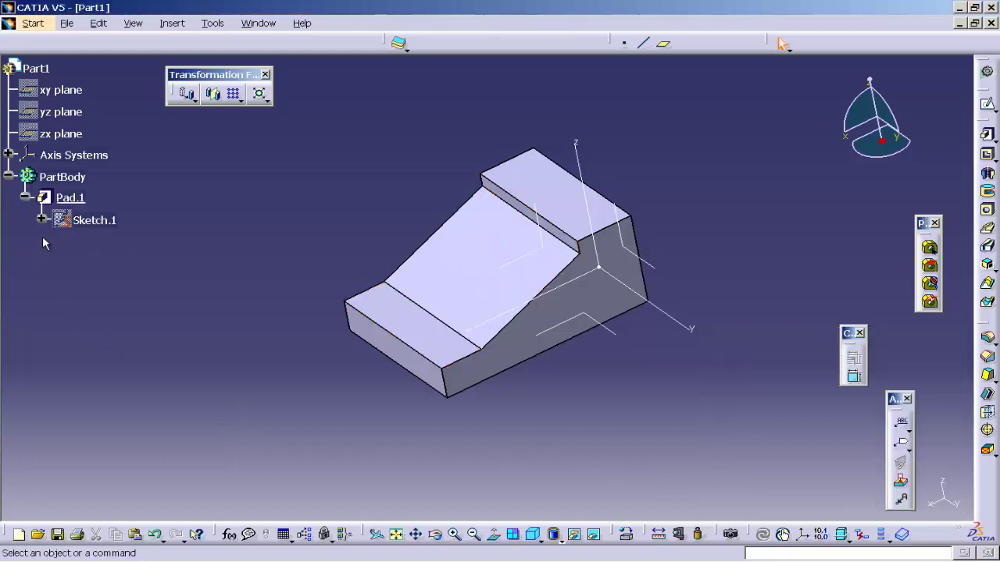
- Delete Pad.1 while keeping Sketch.1 by unchecking Delete aggregated elements
right_click(75, 198)
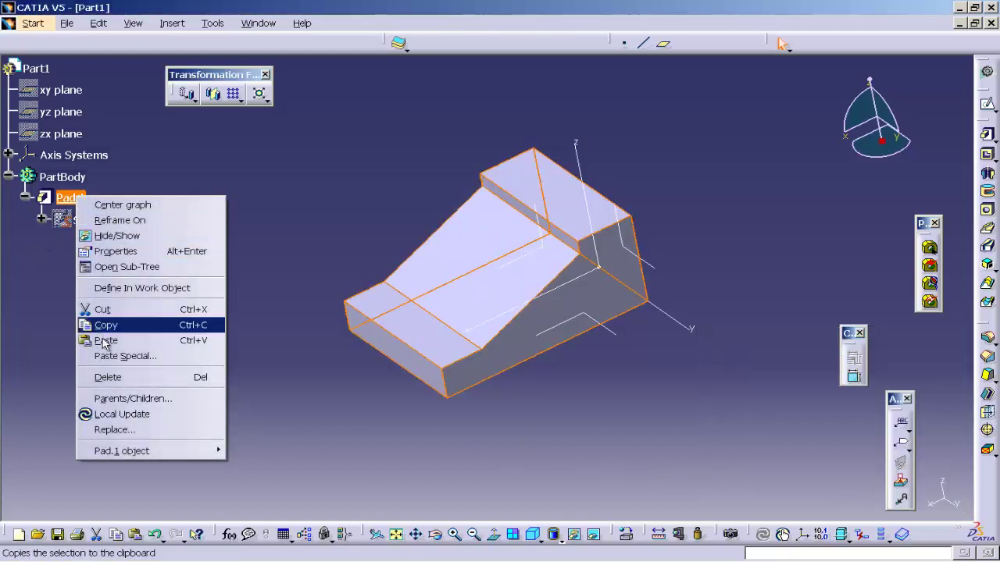
click(119, 380)
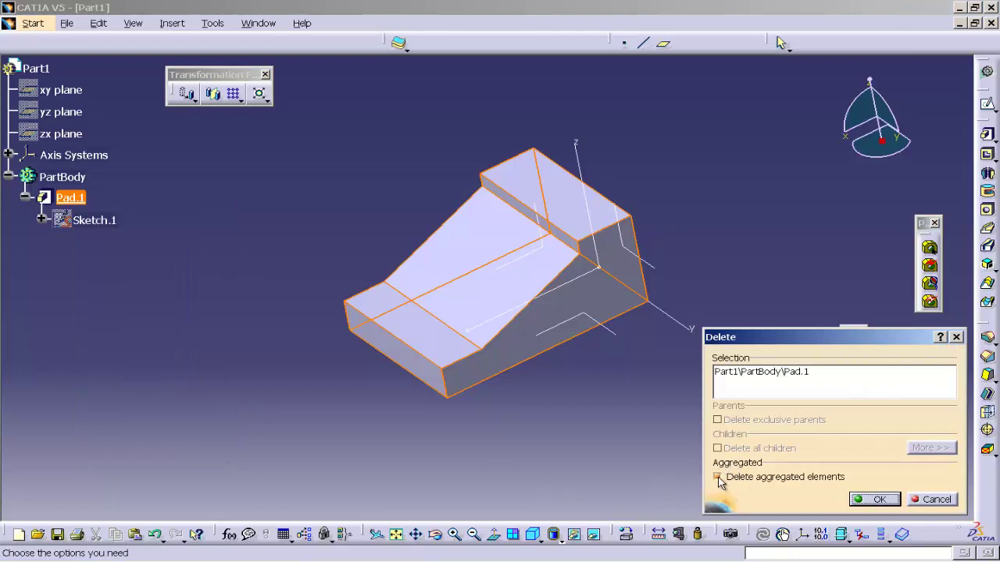
click(718, 477)
click(873, 500)
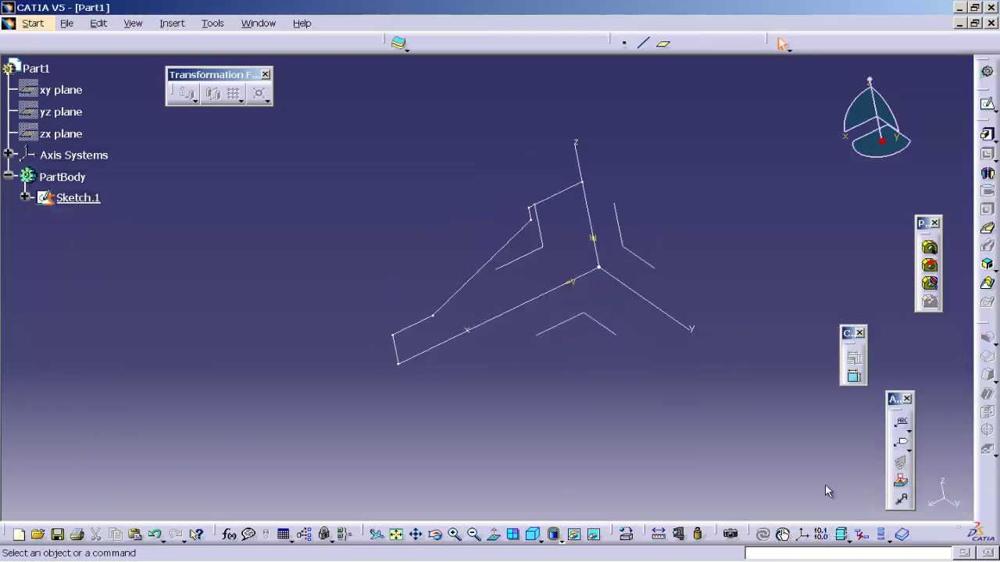
- Reopen Sketch.1 in side view and remove the slanted, short horizontal and short vertical lines
double_click(94, 203)
click(537, 538)
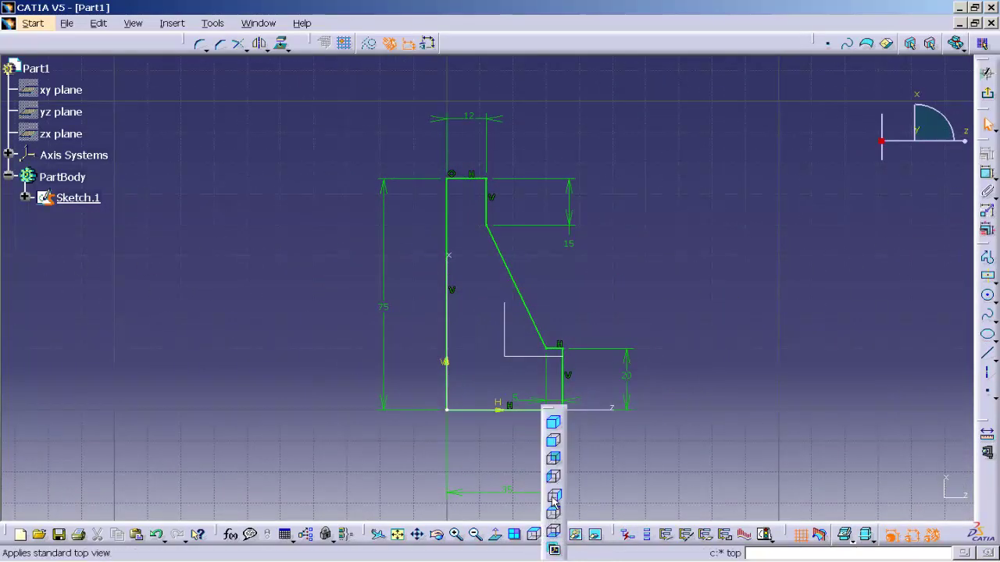
click(553, 500)
mouse_move(598, 437)
middle_down()
mouse_move(575, 367)
mouse_move(531, 342)
middle_up()
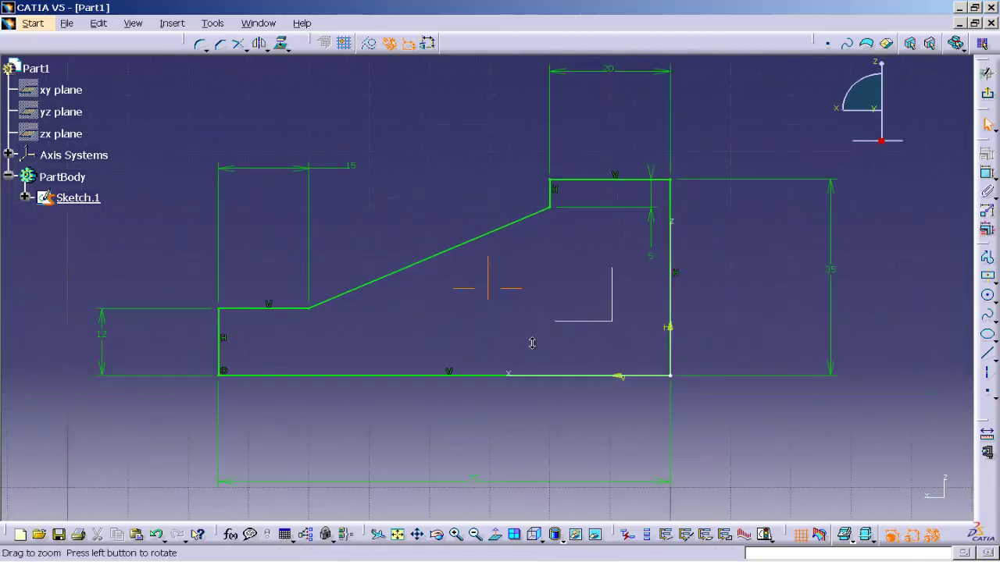
right_click(406, 275)
click(429, 382)
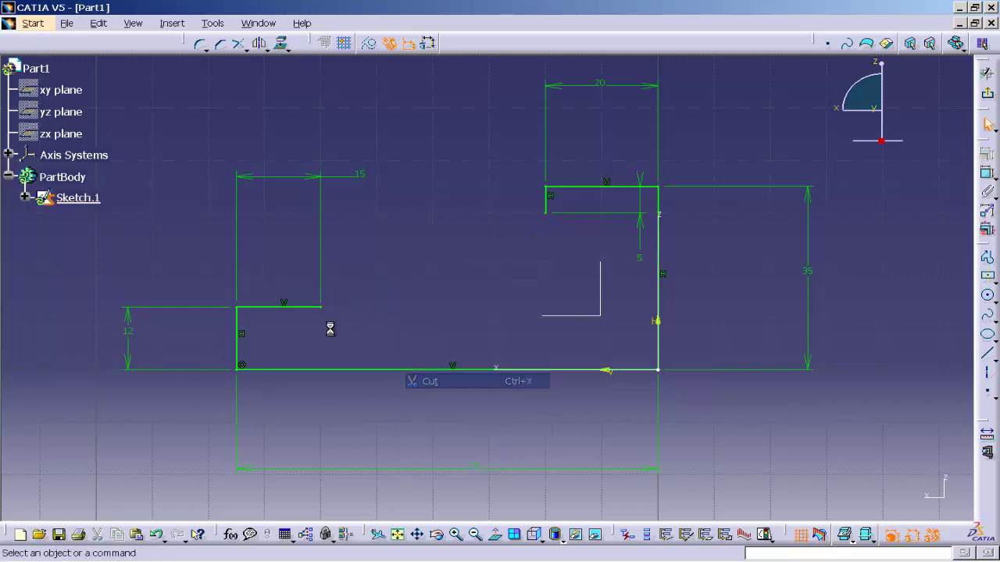
right_click(303, 307)
click(346, 418)
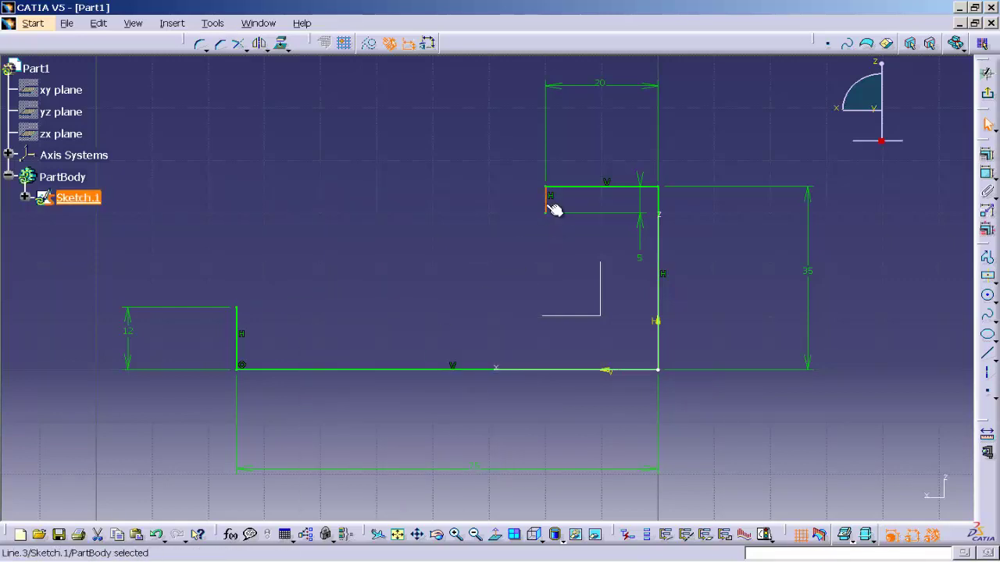
right_click(552, 207)
click(570, 311)
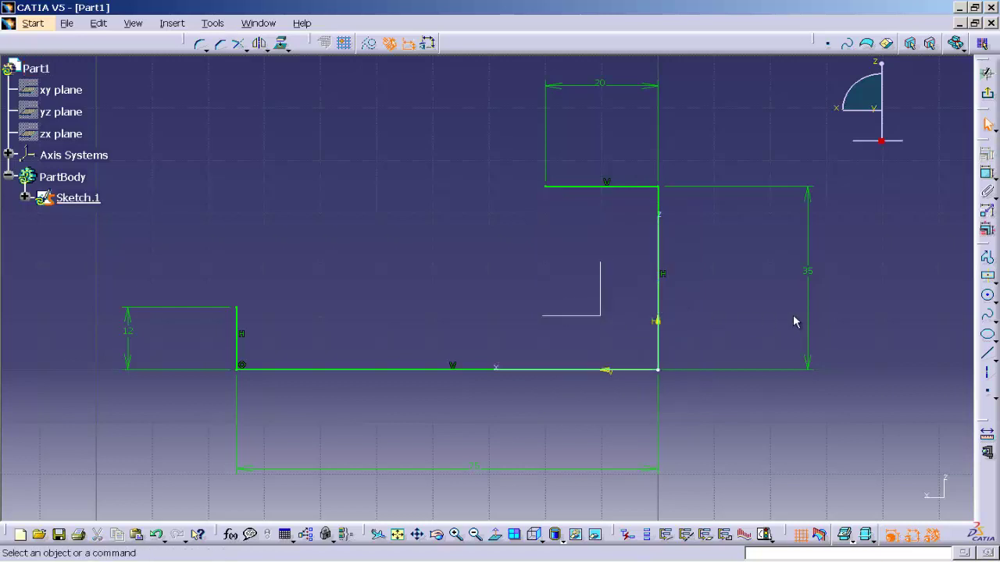
- Draw a horizontal line and vertical rise to close the L-shaped profile
click(987, 261)
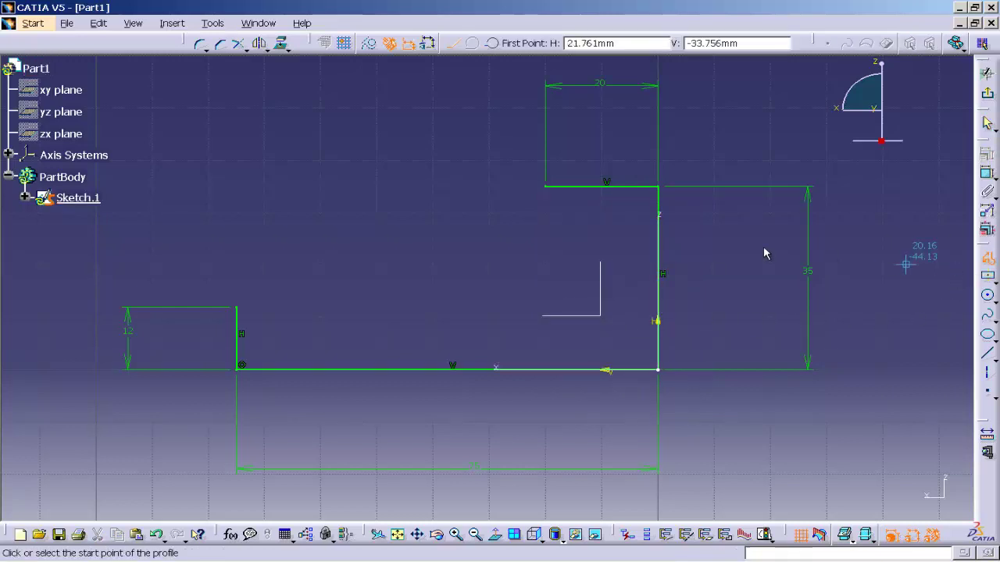
click(238, 307)
click(545, 307)
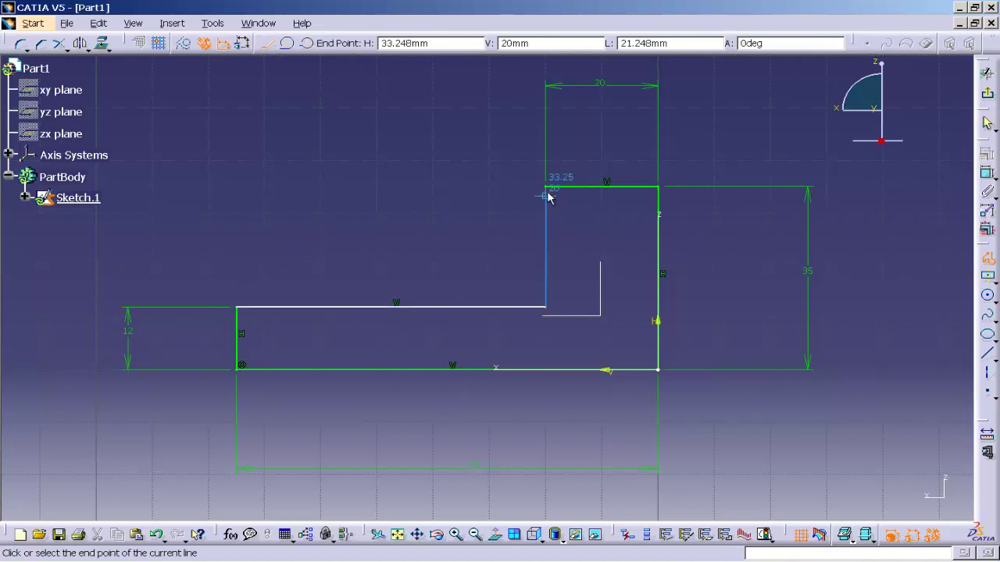
click(546, 187)
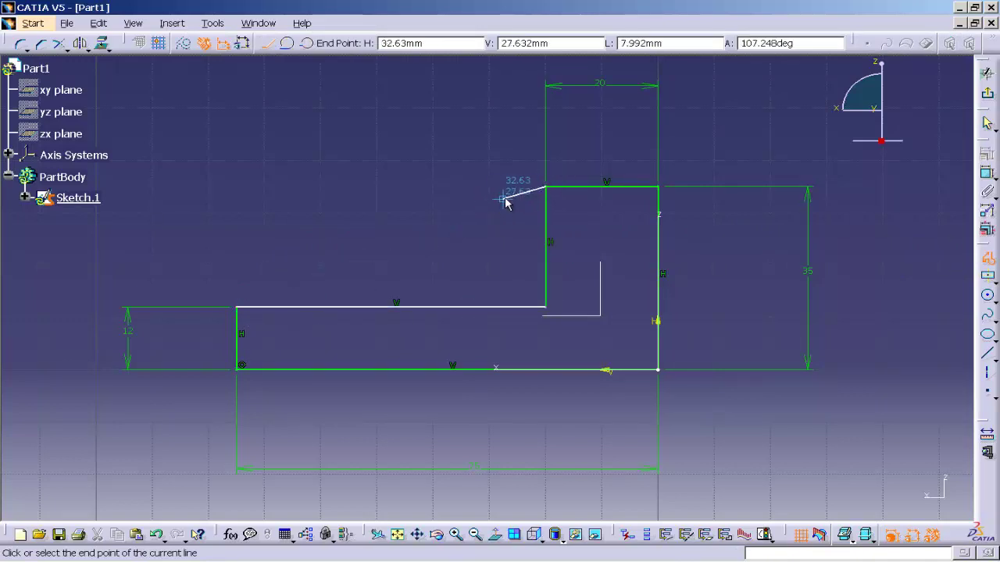
key(Escape)
click(443, 201)
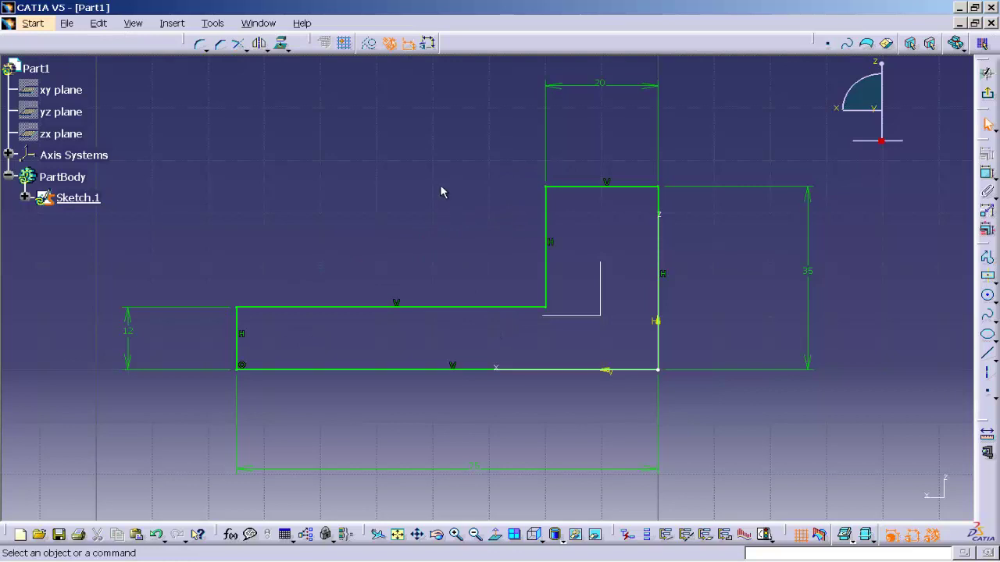
mouse_move(440, 184)
middle_down()
mouse_move(444, 171)
mouse_move(454, 229)
middle_up()
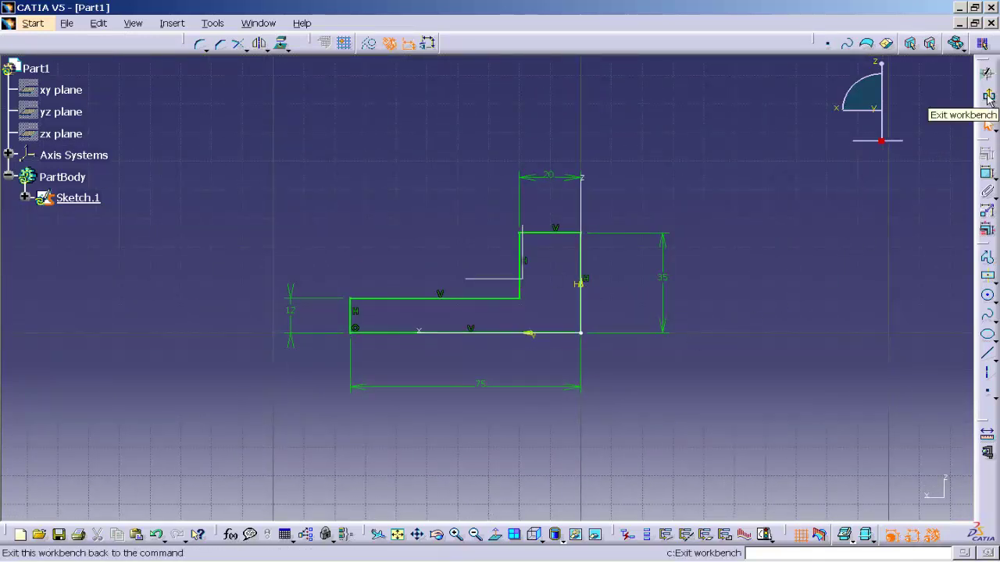
- Pad the L-profile 27 mm with mirrored extent to create Pad.2
click(988, 96)
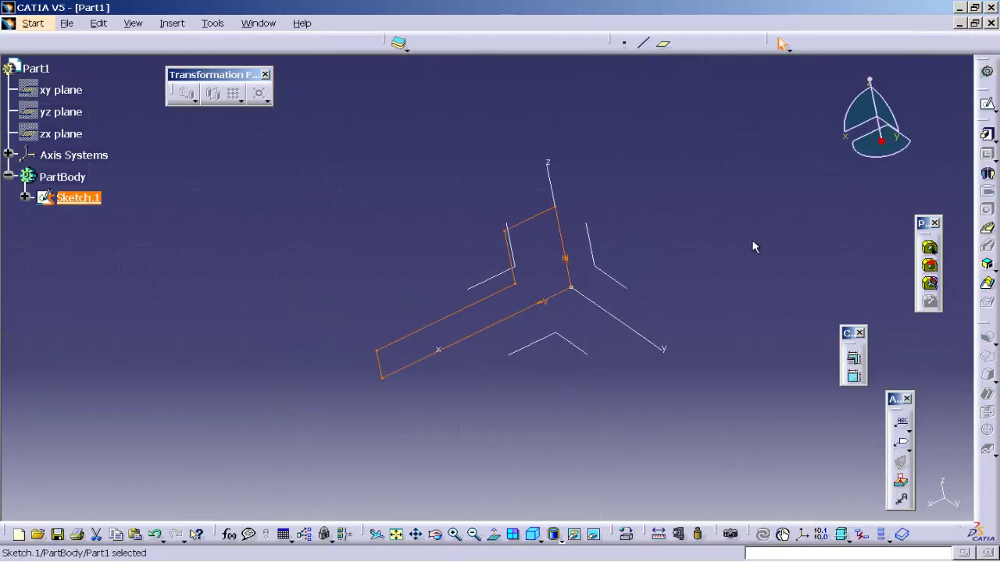
click(985, 134)
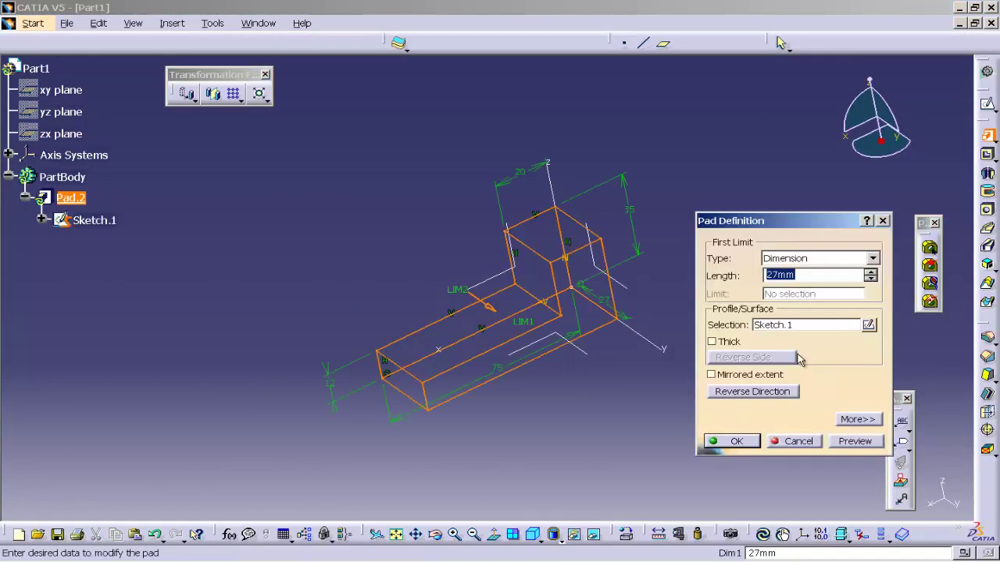
click(711, 374)
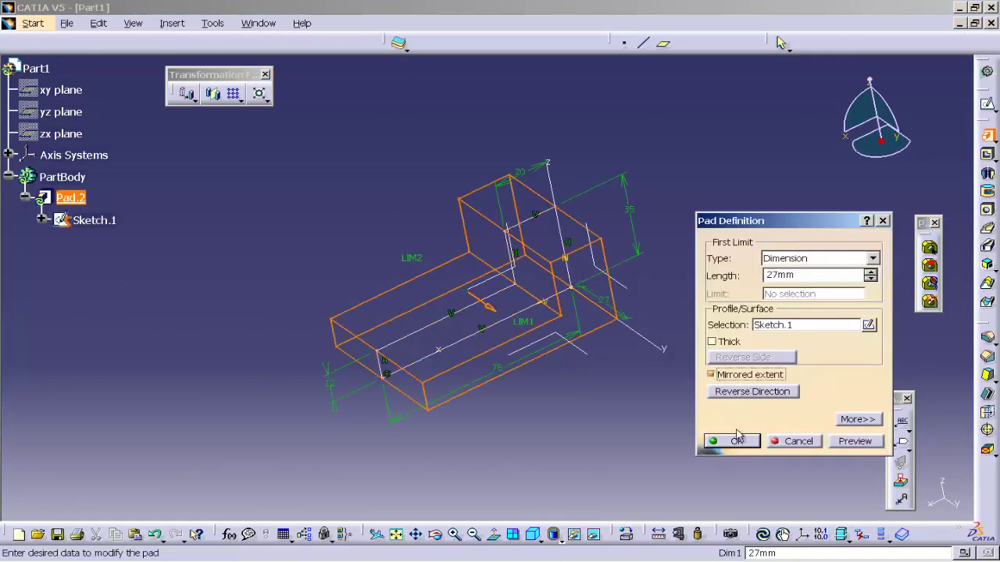
click(855, 442)
click(743, 443)
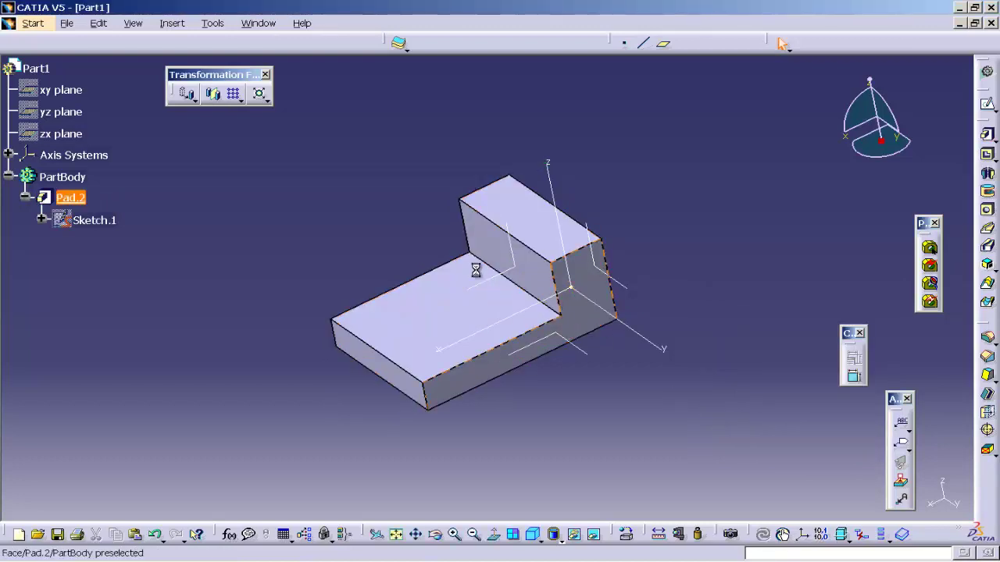
mouse_move(409, 185)
middle_down()
mouse_move(612, 336)
mouse_move(426, 206)
middle_up()
- Check the reference drawing, then select the block's front face in CATIA
key(alt+Tab)
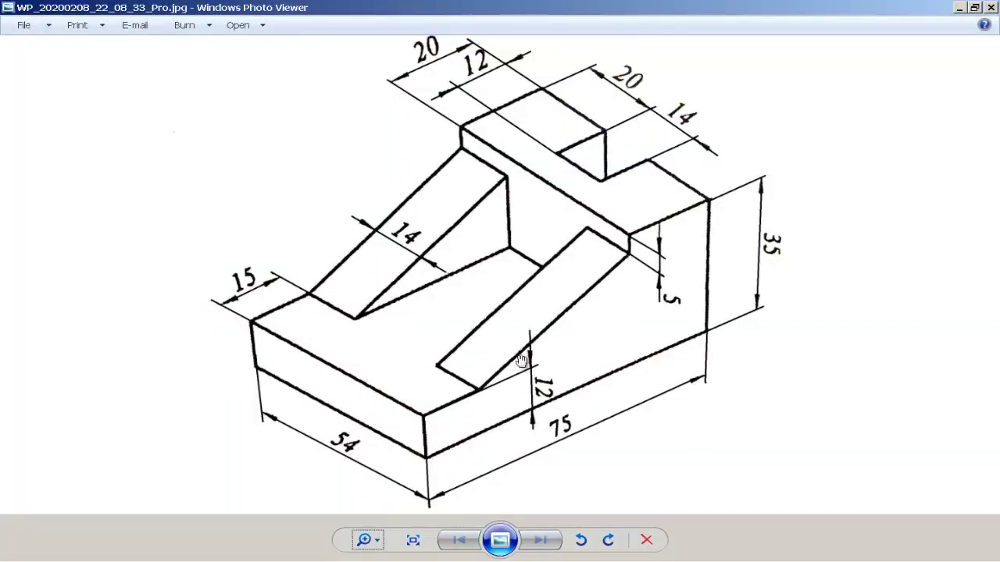
click(248, 556)
click(598, 328)
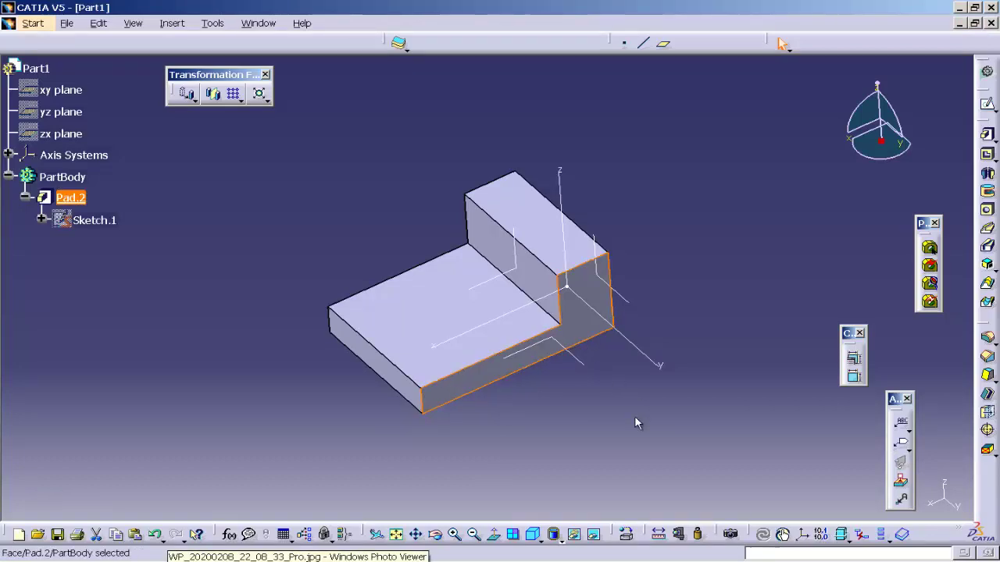
- Start a sketch on the front face and draw a closed right-triangle profile
click(988, 104)
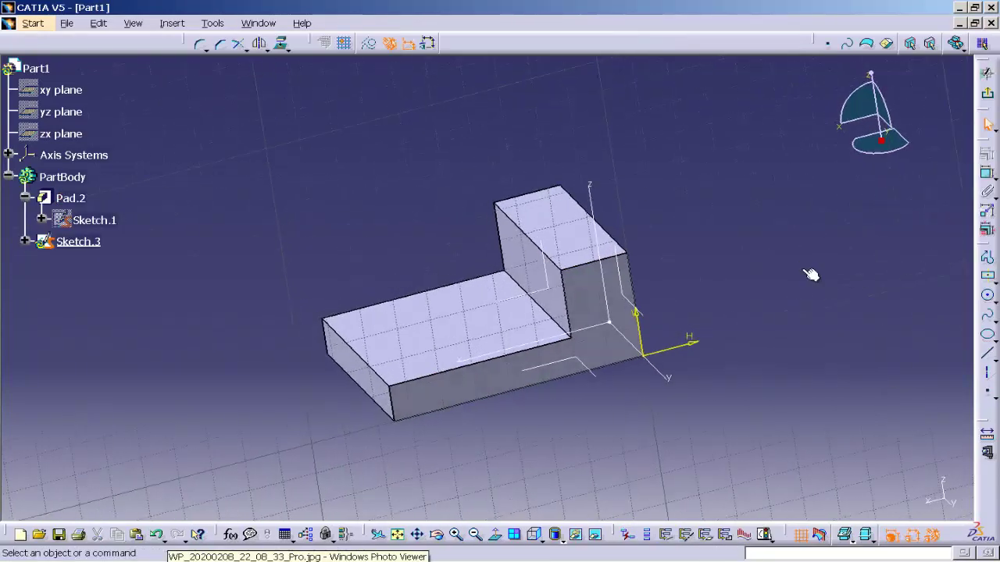
middle_drag(680, 276, 692, 275)
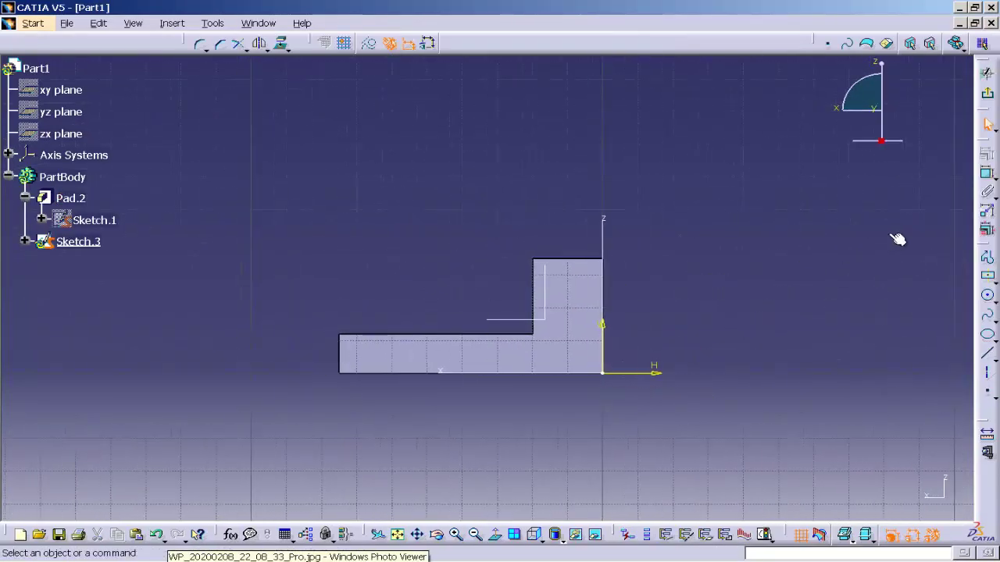
click(987, 260)
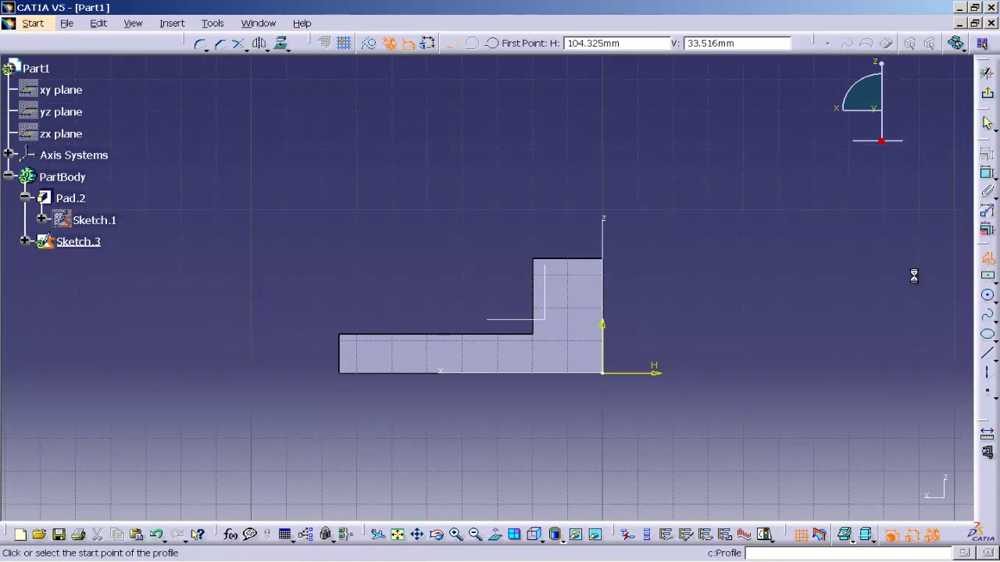
click(479, 269)
click(398, 313)
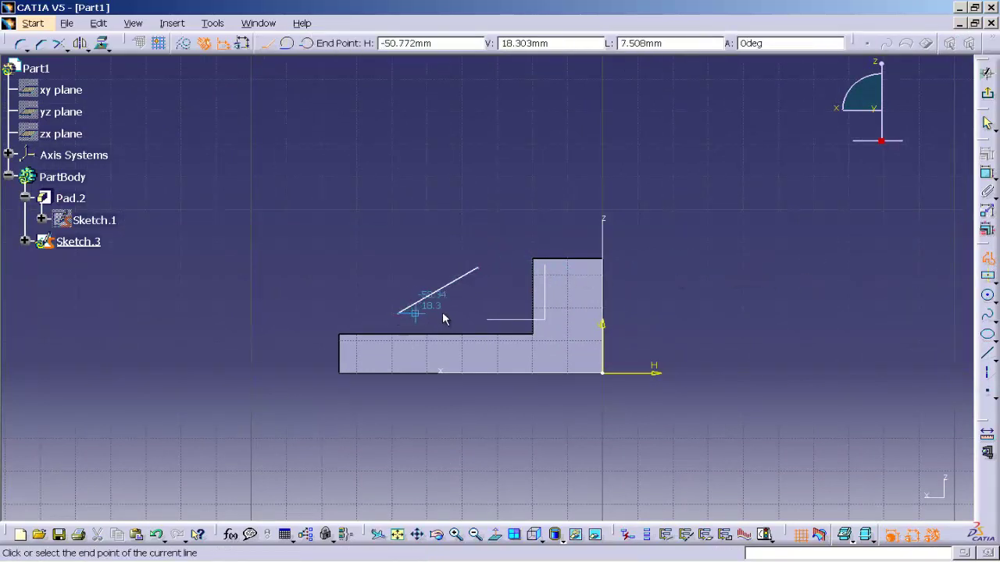
click(478, 314)
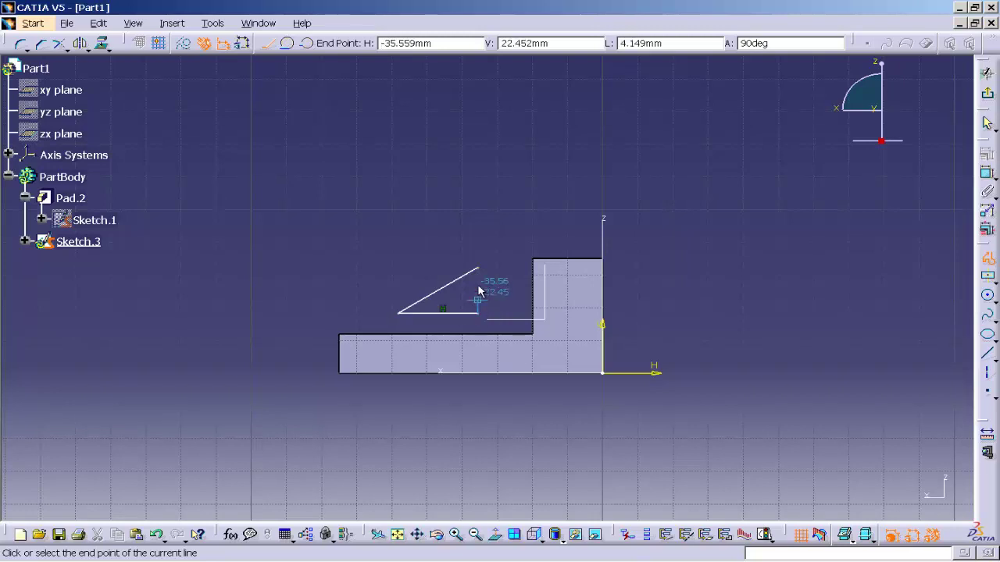
click(481, 269)
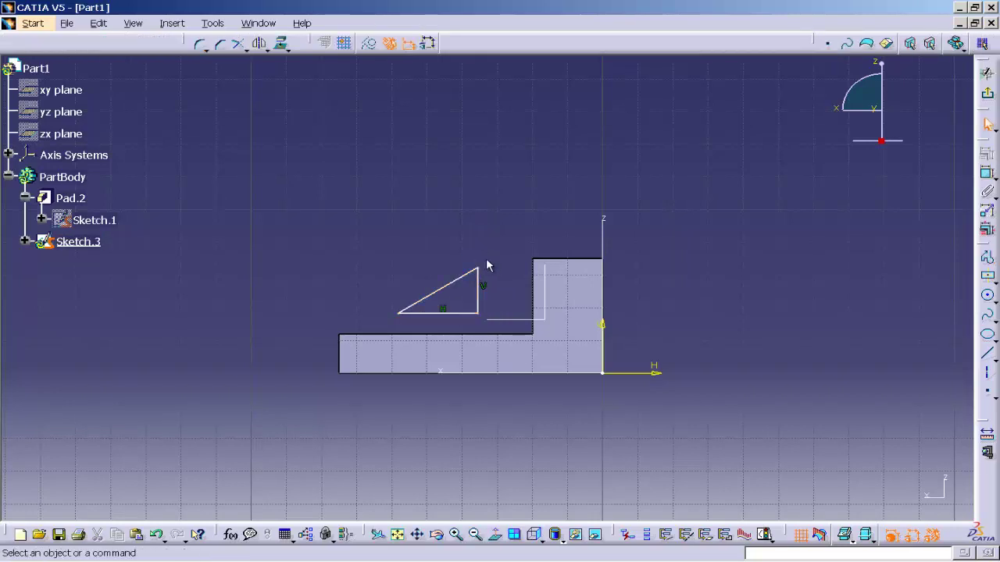
- Dimension the triangle's left corner 15 mm from the block's left edge
click(403, 316)
click(984, 186)
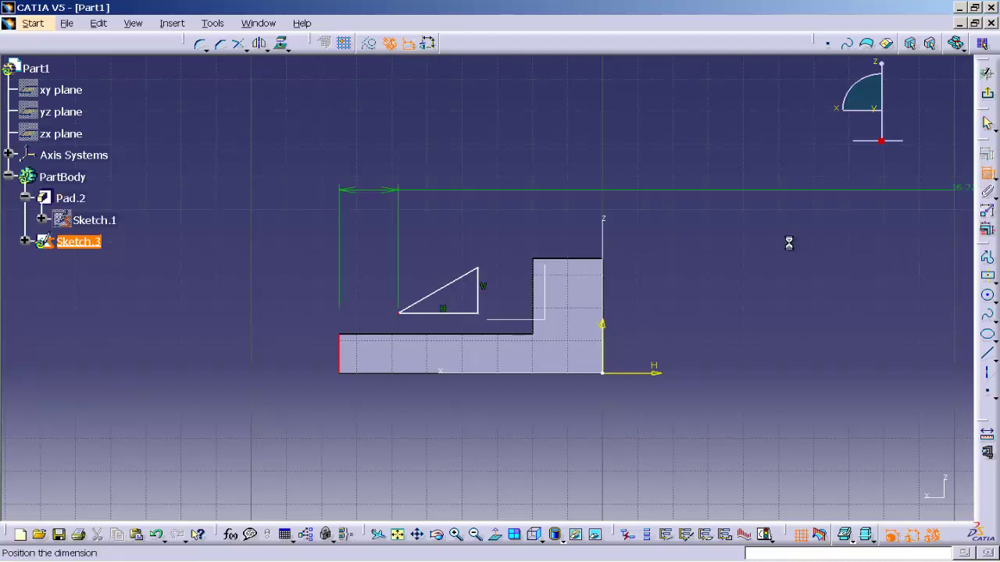
click(368, 194)
double_click(373, 196)
text(1)
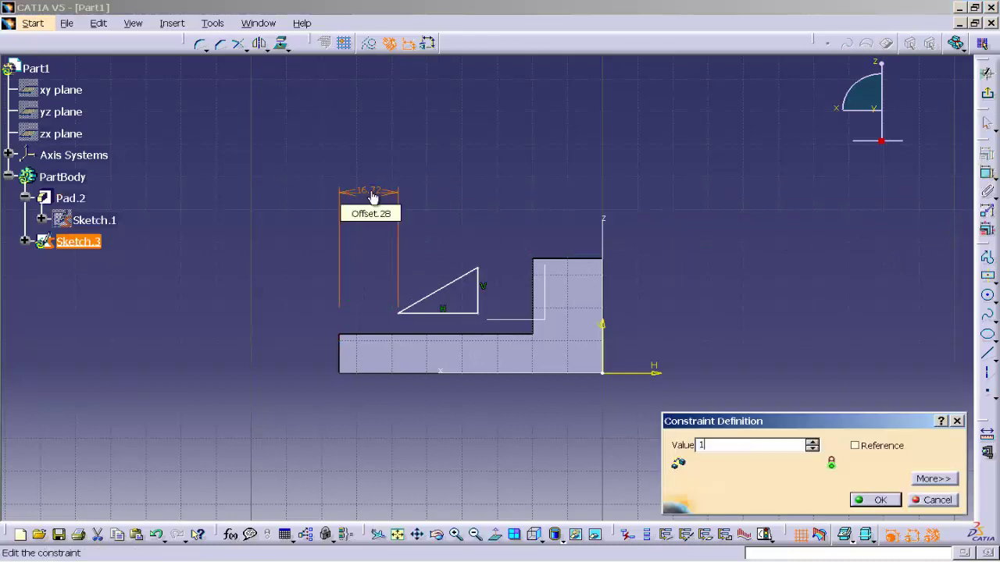
text(5)
click(873, 500)
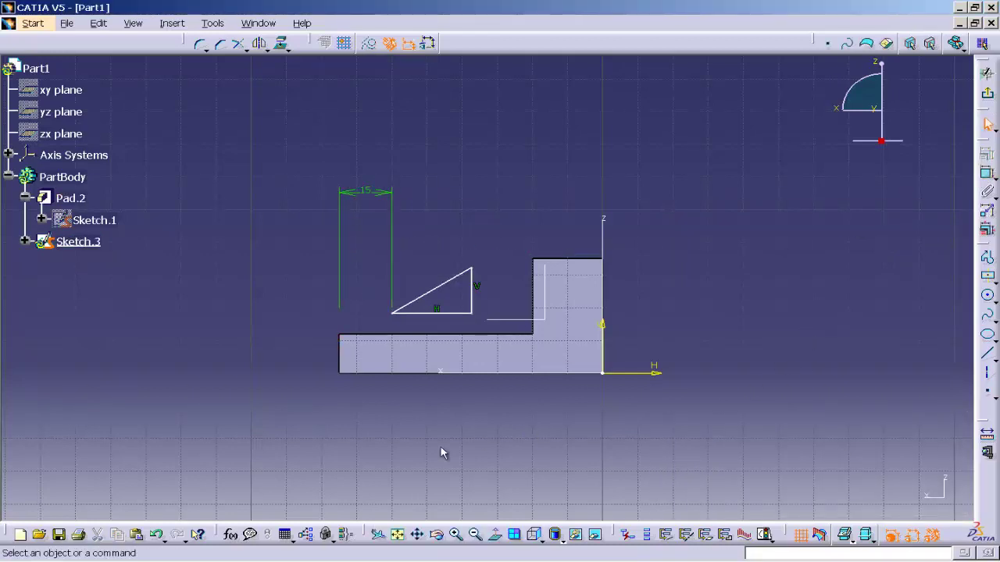
key(alt+Tab)
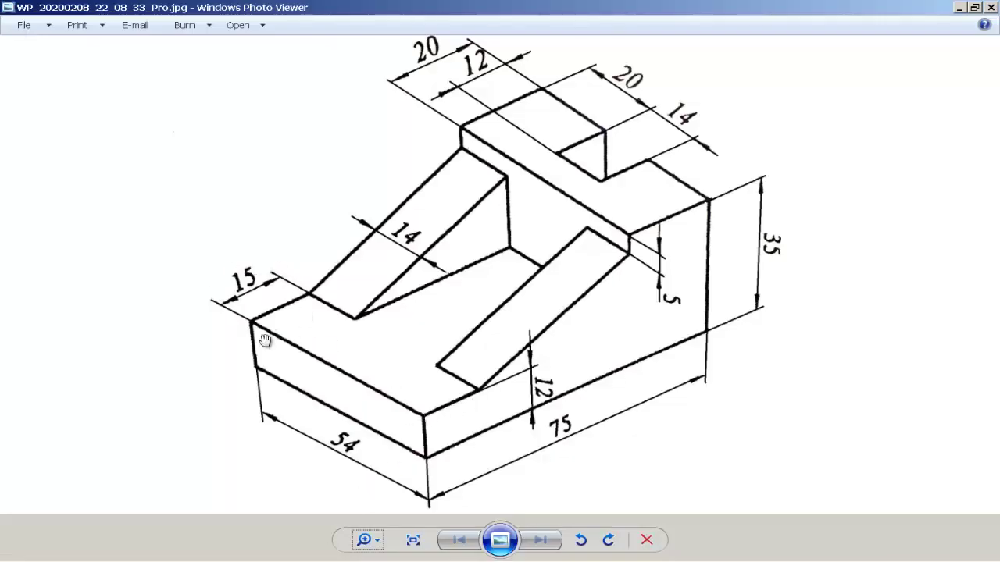
key(alt+Tab)
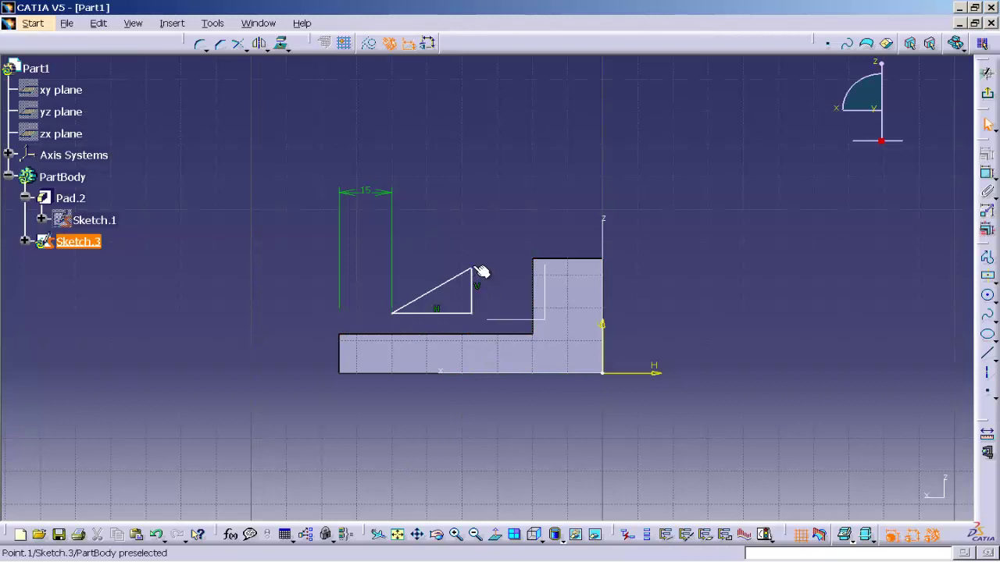
click(475, 273)
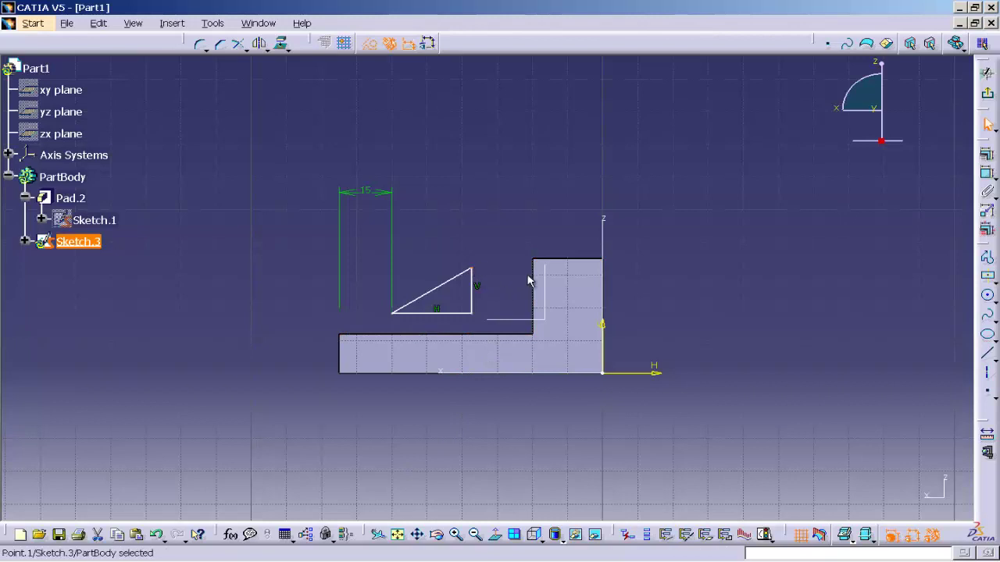
- Set the triangle's top corner 5 mm below the tall section's top edge
click(756, 327)
ctrl+middle_drag(754, 315, 666, 280)
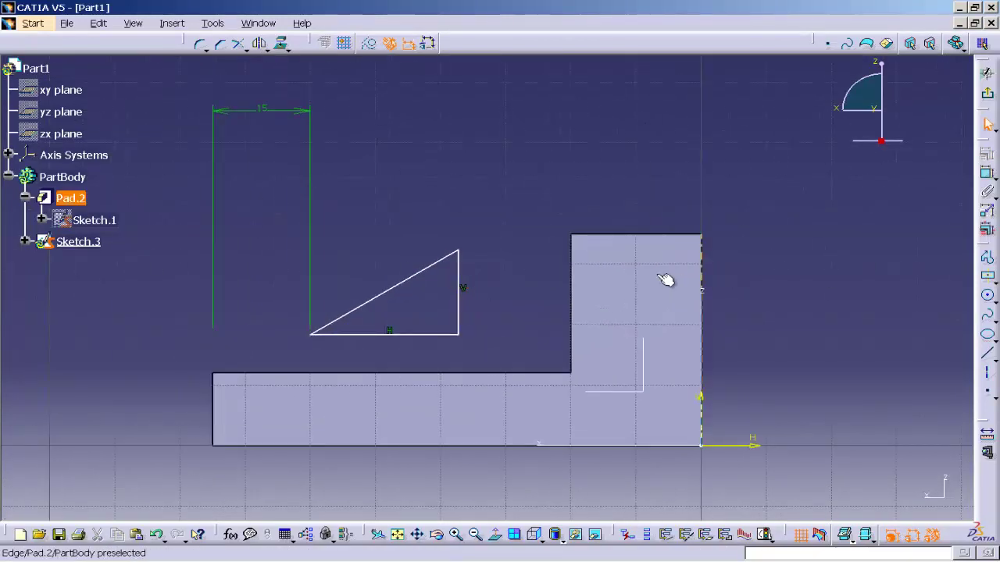
ctrl+click(604, 235)
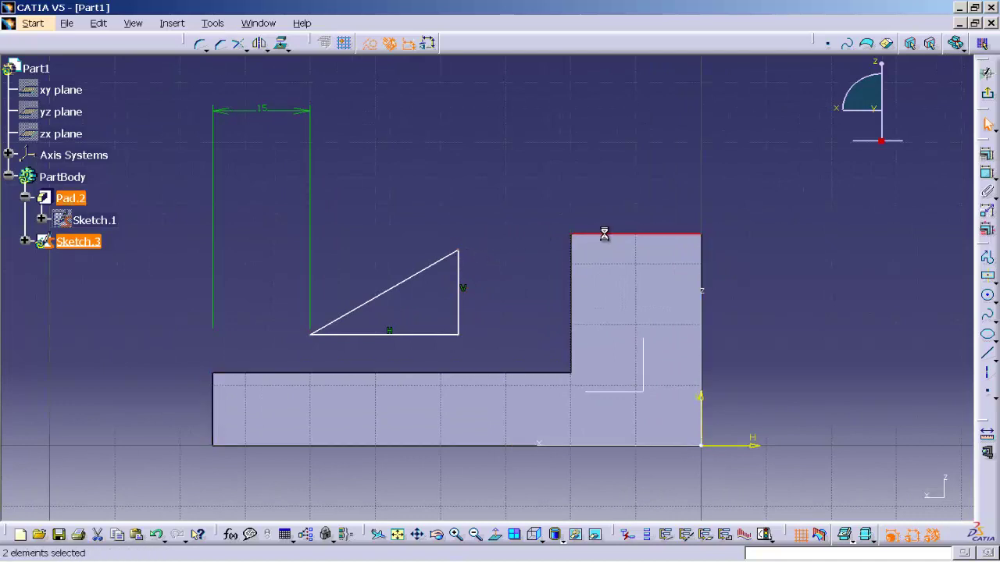
click(983, 173)
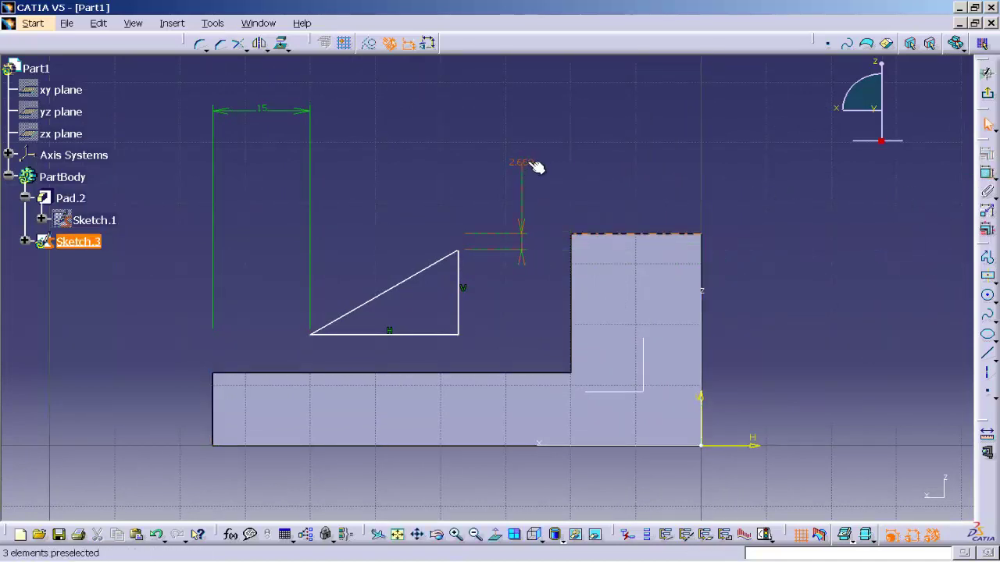
double_click(536, 166)
text(5)
click(873, 498)
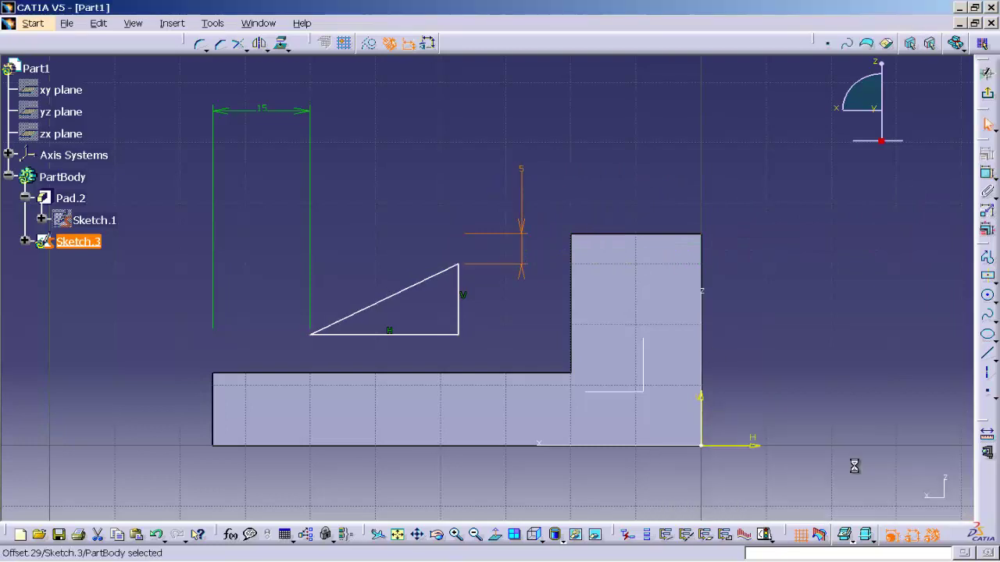
key(alt+Tab)
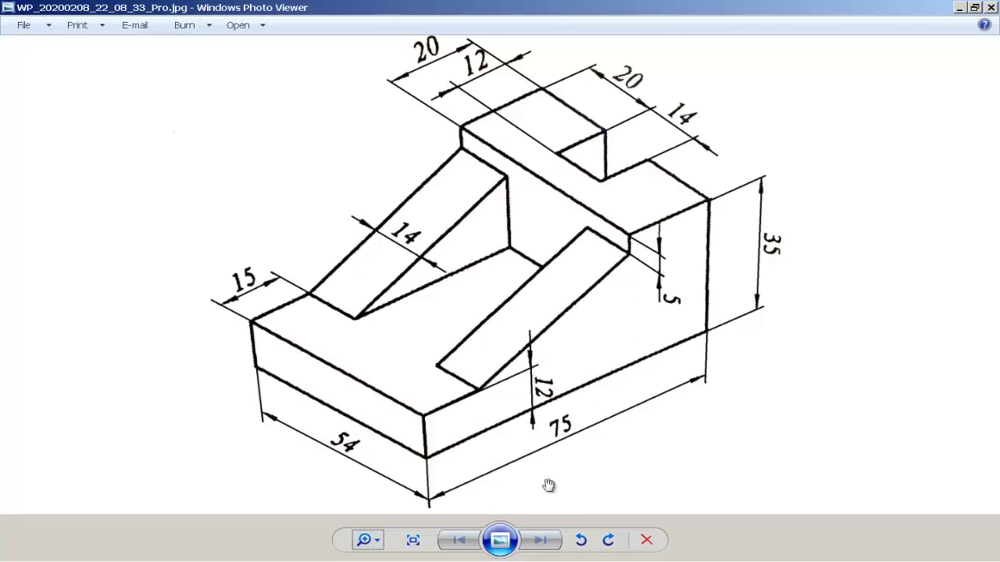
key(alt+Tab)
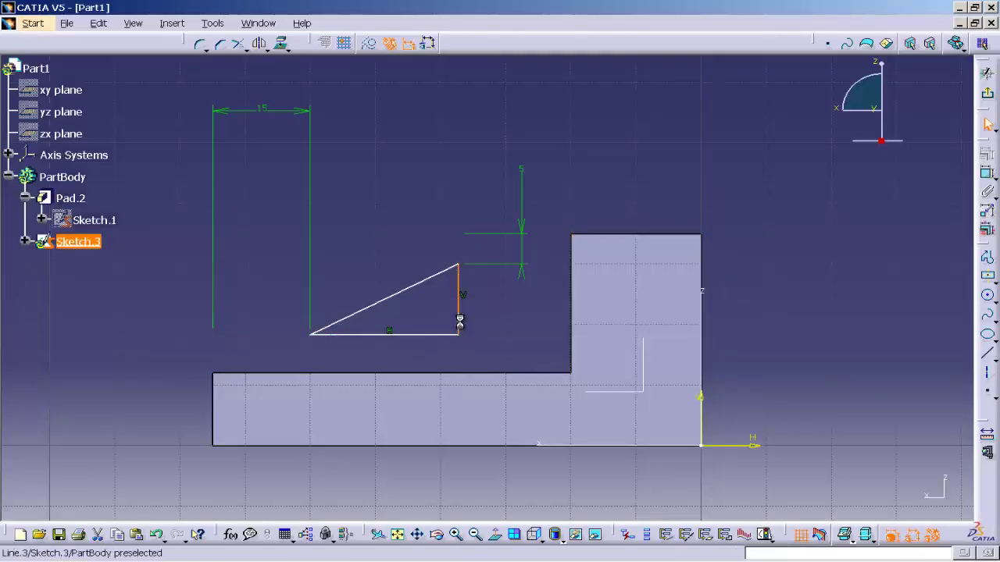
- Make the triangle's vertical side and base line coincide with the step edges
ctrl+click(572, 330)
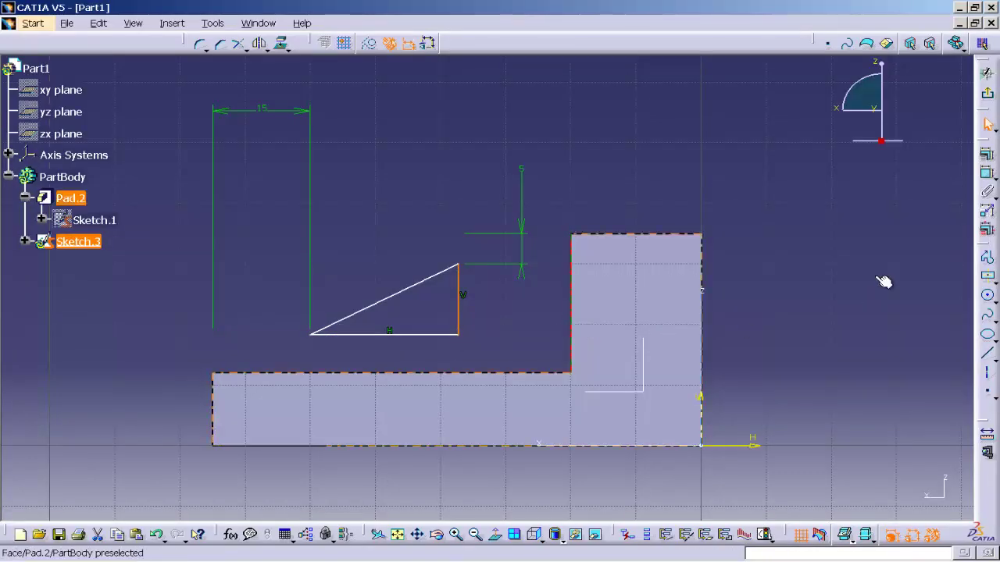
click(986, 173)
click(878, 349)
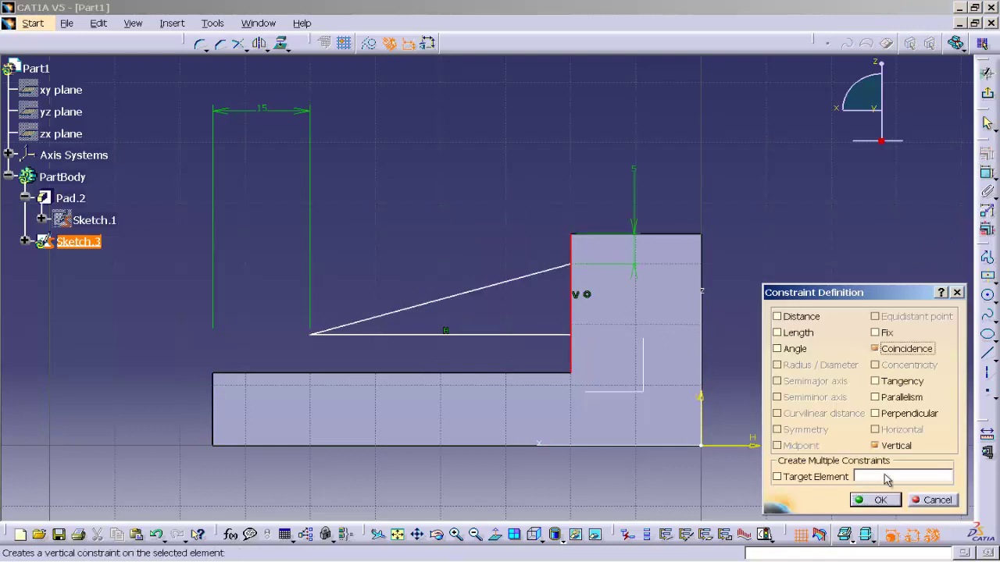
click(870, 500)
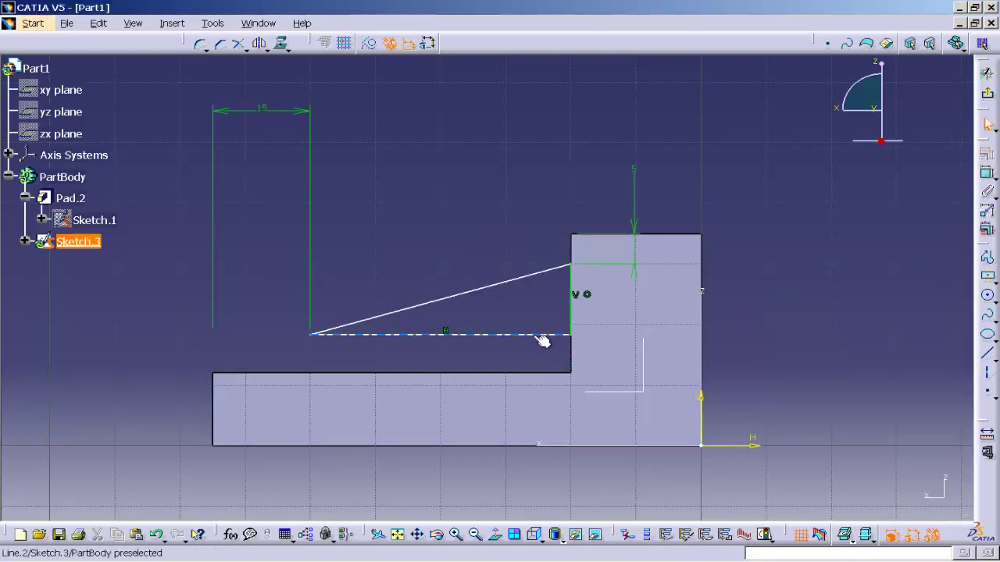
click(546, 336)
ctrl+click(548, 374)
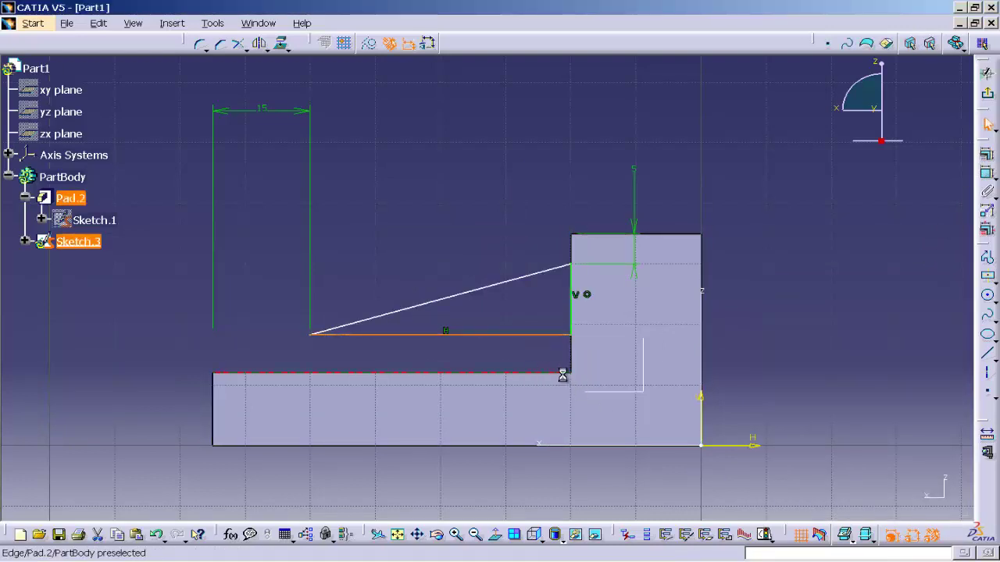
click(986, 173)
click(875, 349)
click(873, 500)
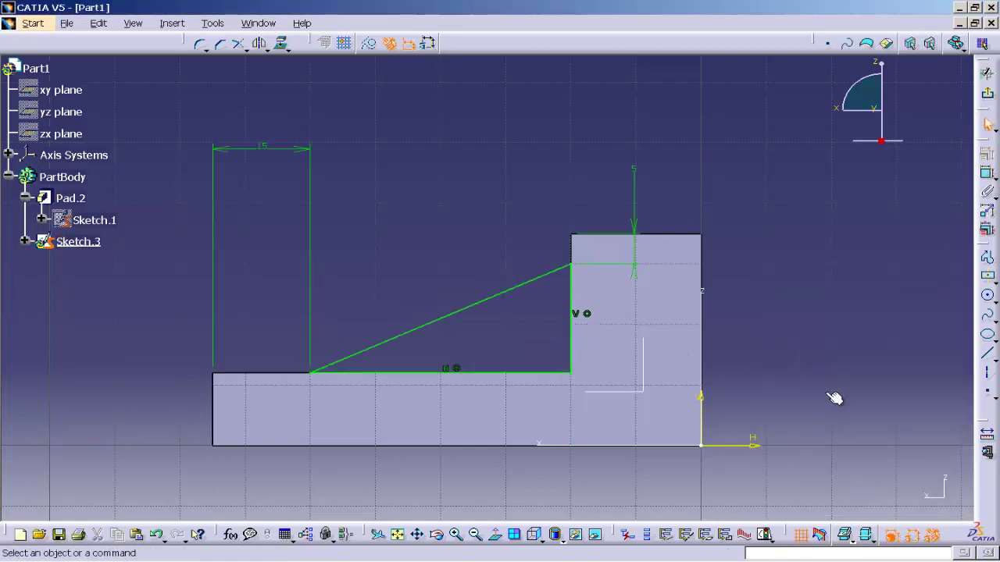
- Review the constrained ramp profile and exit Sketch.3
middle_drag(803, 290, 807, 358)
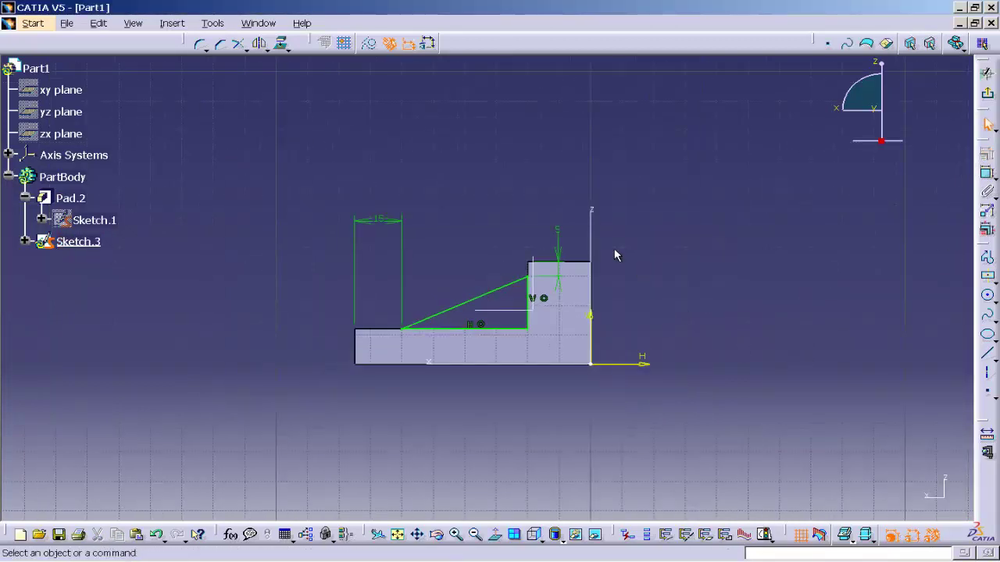
click(559, 257)
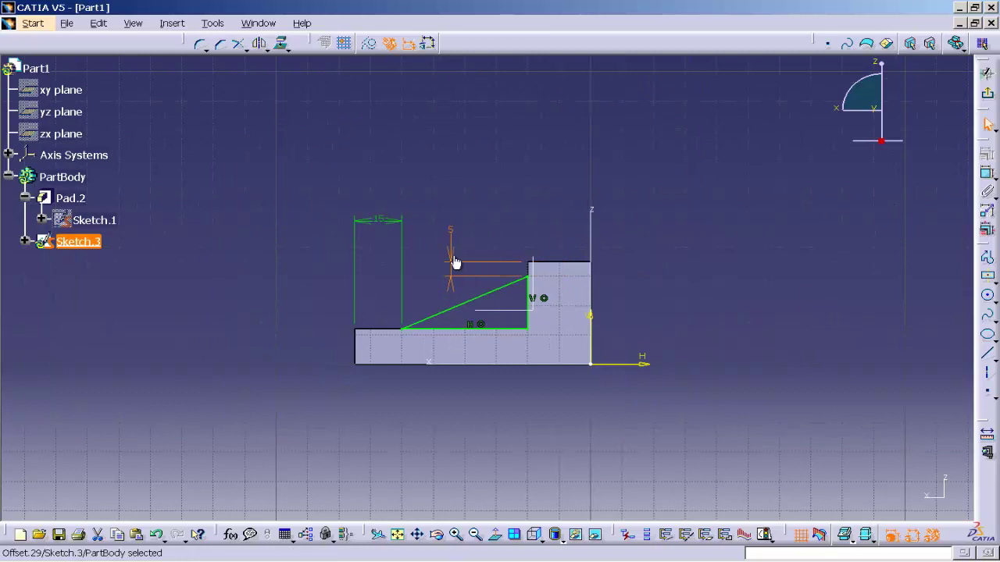
click(524, 236)
ctrl+middle_drag(697, 326, 718, 288)
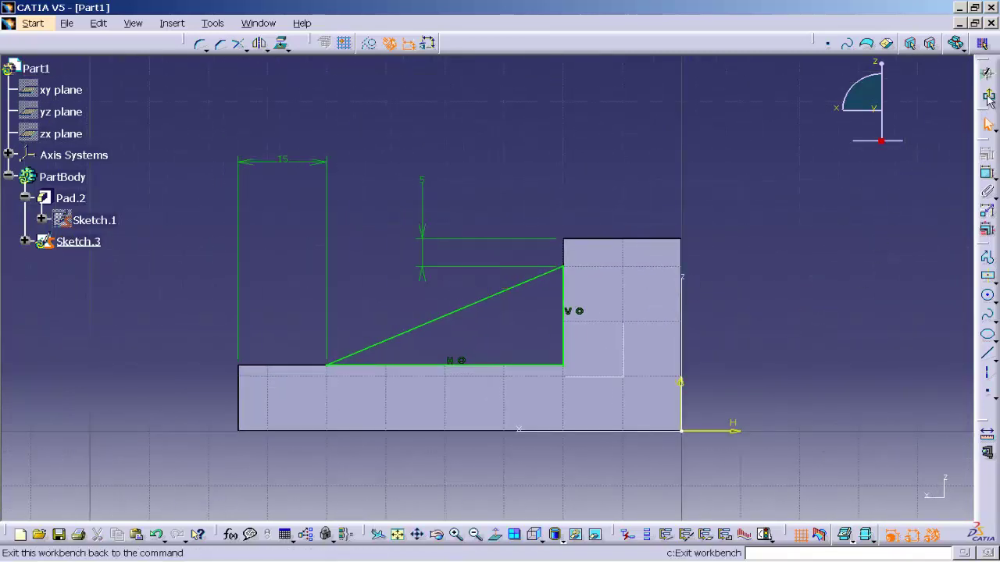
click(986, 93)
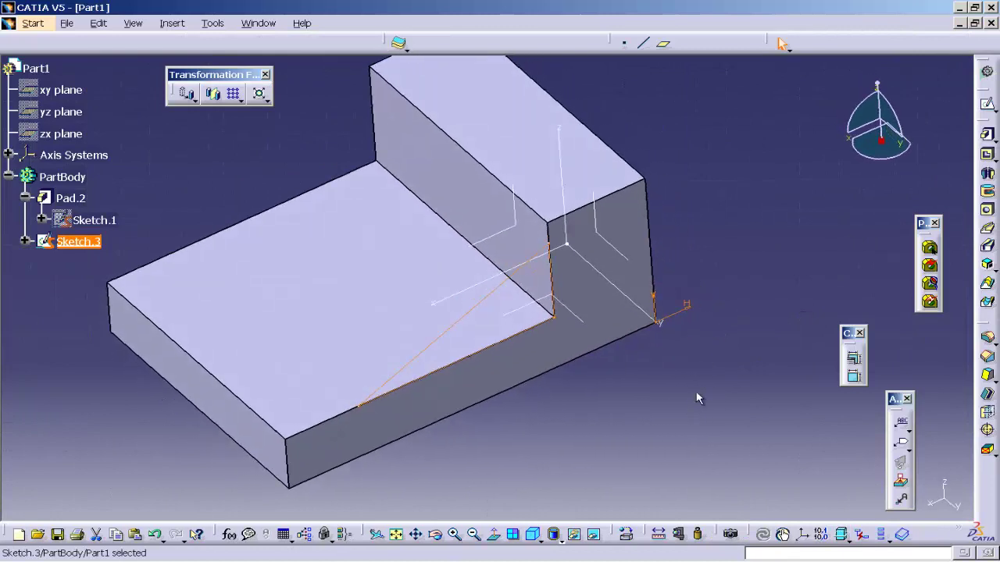
- Pad Sketch.3 14 mm in the reversed direction to form the wedge ramp on the lower step
mouse_move(698, 398)
middle_down()
mouse_move(725, 372)
mouse_move(725, 405)
middle_up()
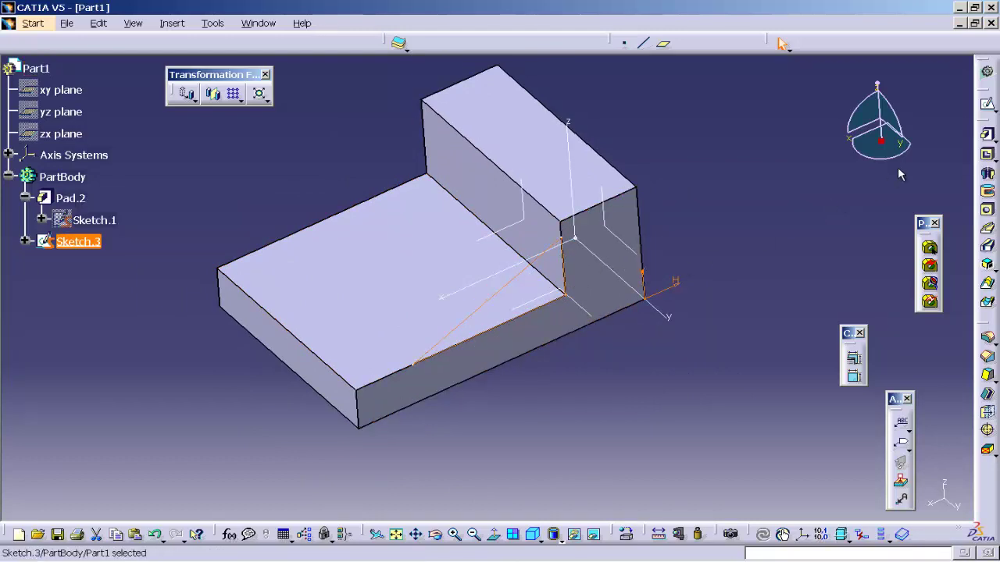
click(988, 137)
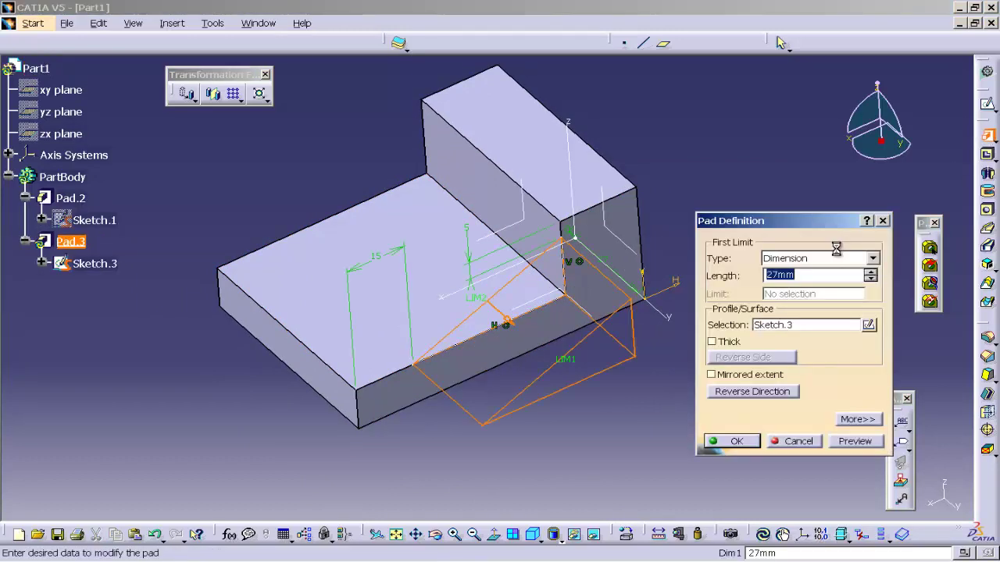
click(742, 396)
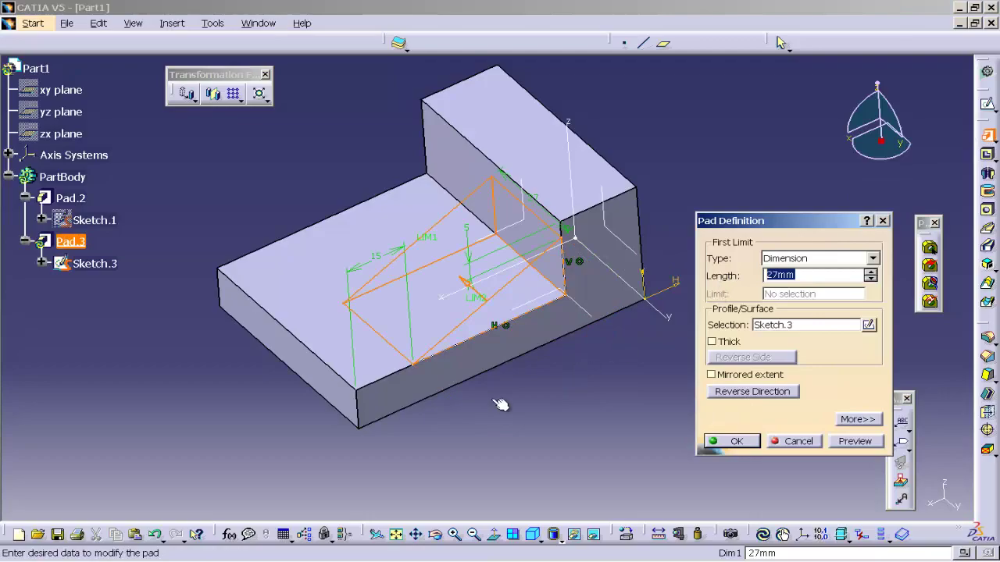
key(alt+Tab)
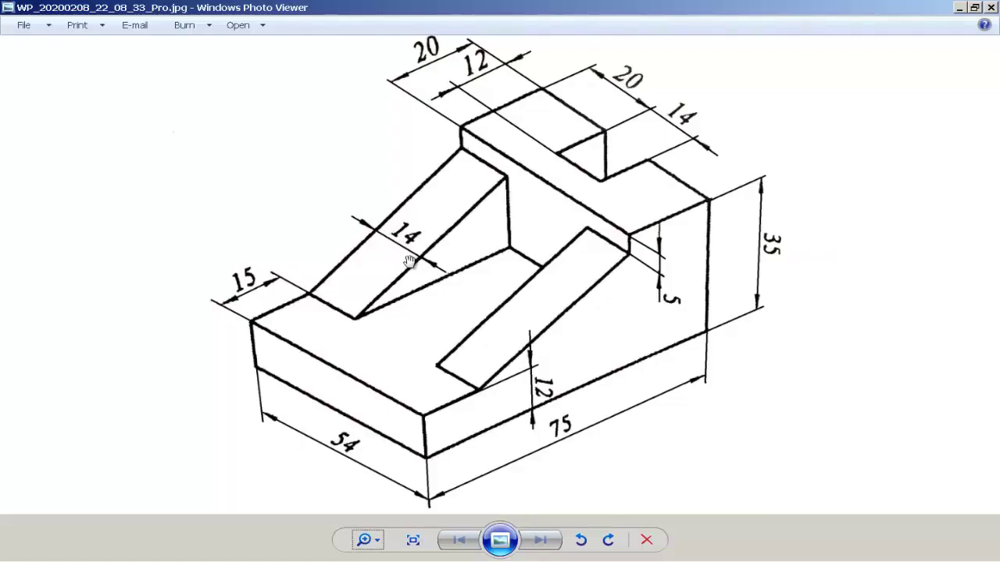
key(alt+Tab)
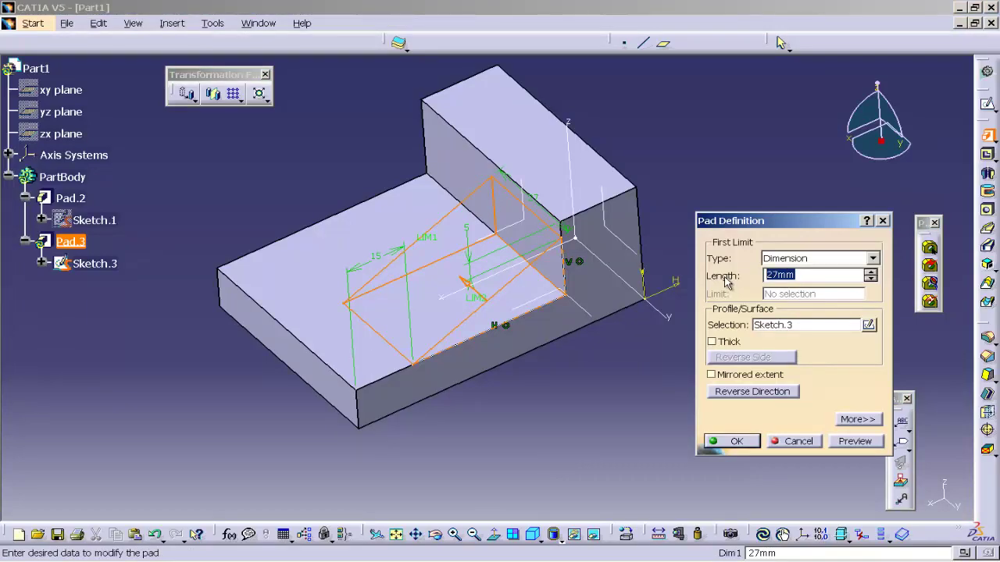
click(855, 442)
mouse_move(363, 137)
middle_down()
mouse_move(457, 214)
mouse_move(479, 256)
middle_up()
click(726, 443)
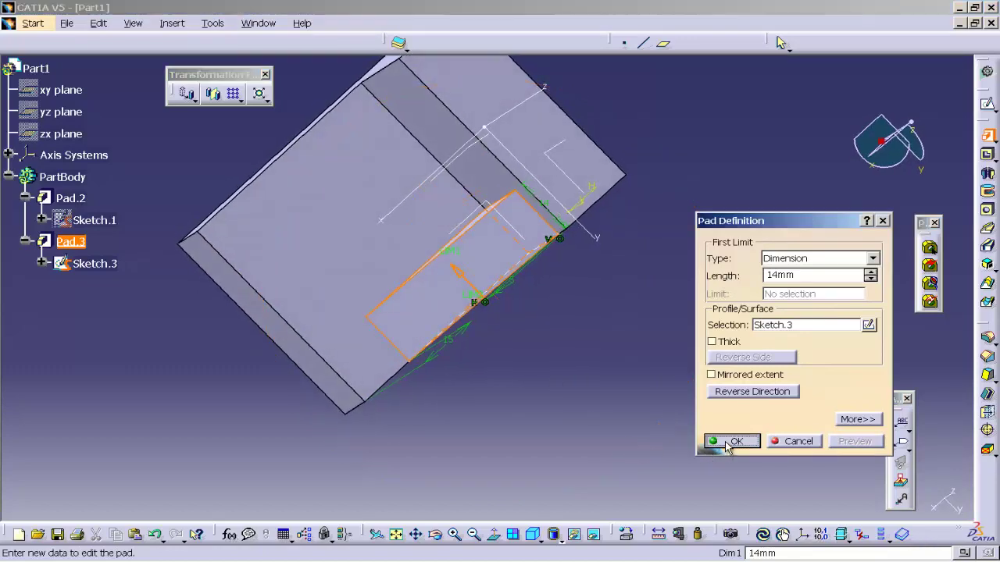
- Mirror Pad.3 across the ZX plane to create Mirror.1
mouse_move(727, 451)
middle_down()
mouse_move(710, 404)
mouse_move(550, 278)
mouse_move(393, 252)
mouse_move(639, 268)
mouse_move(455, 194)
mouse_move(515, 179)
mouse_move(625, 371)
mouse_move(763, 219)
mouse_move(737, 245)
mouse_move(324, 239)
middle_up()
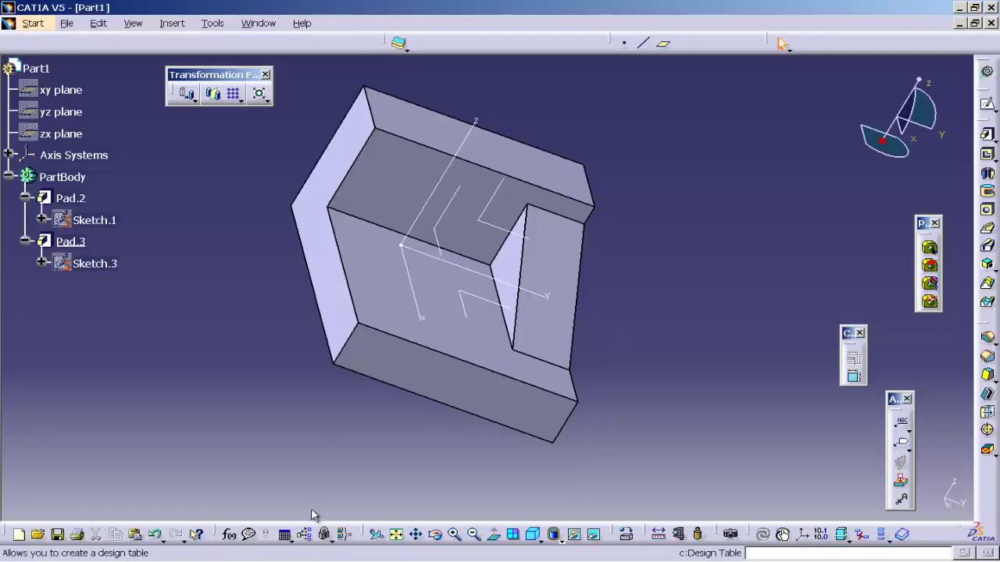
click(70, 242)
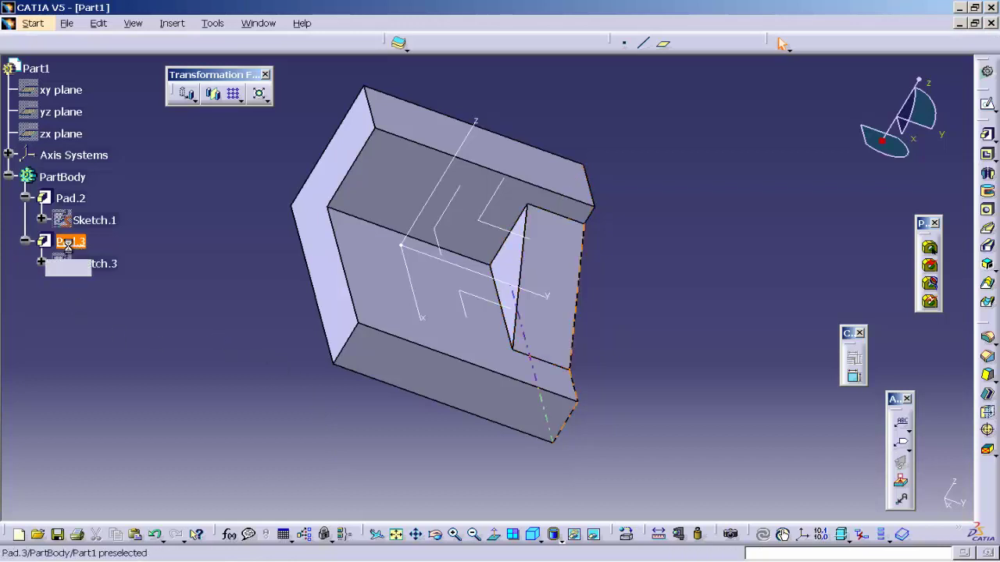
click(215, 95)
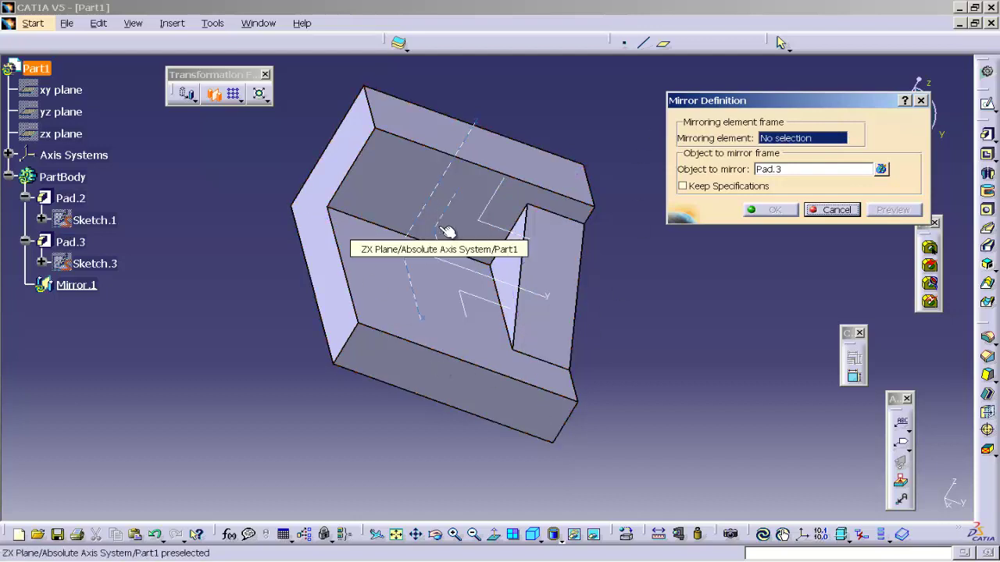
click(447, 231)
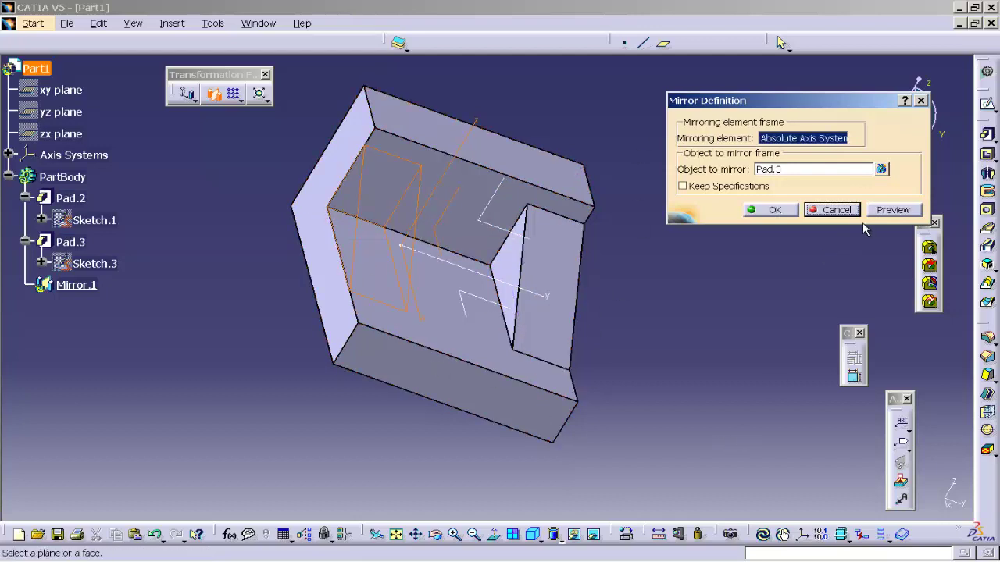
click(769, 209)
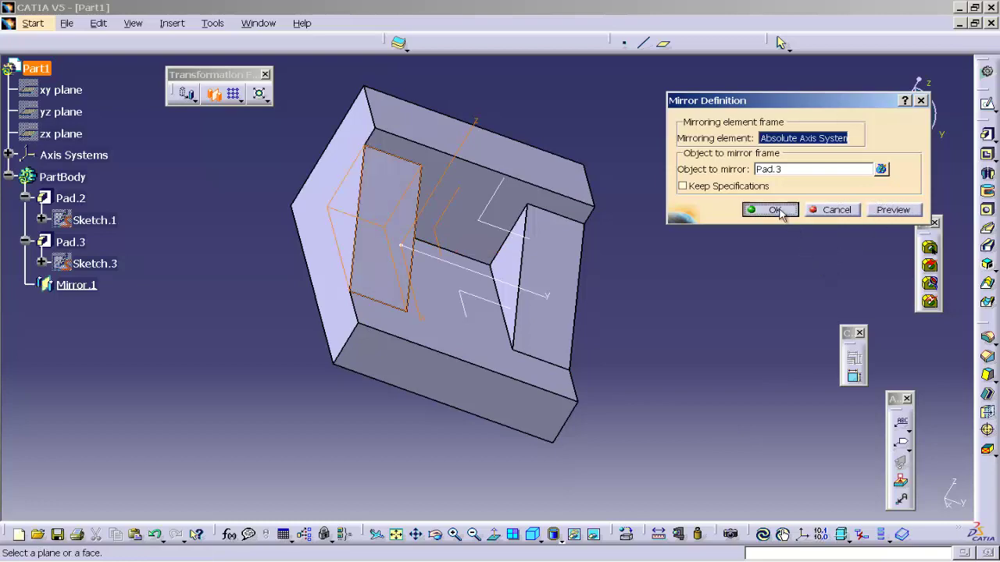
- Collapse the PartBody tree and return the part to the isometric view
middle_drag(729, 187, 504, 272)
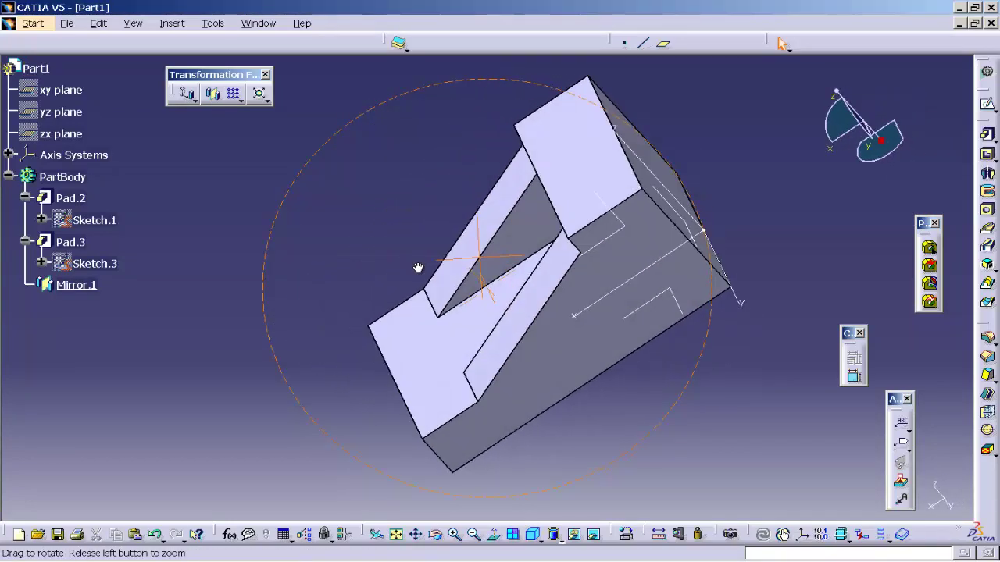
click(8, 176)
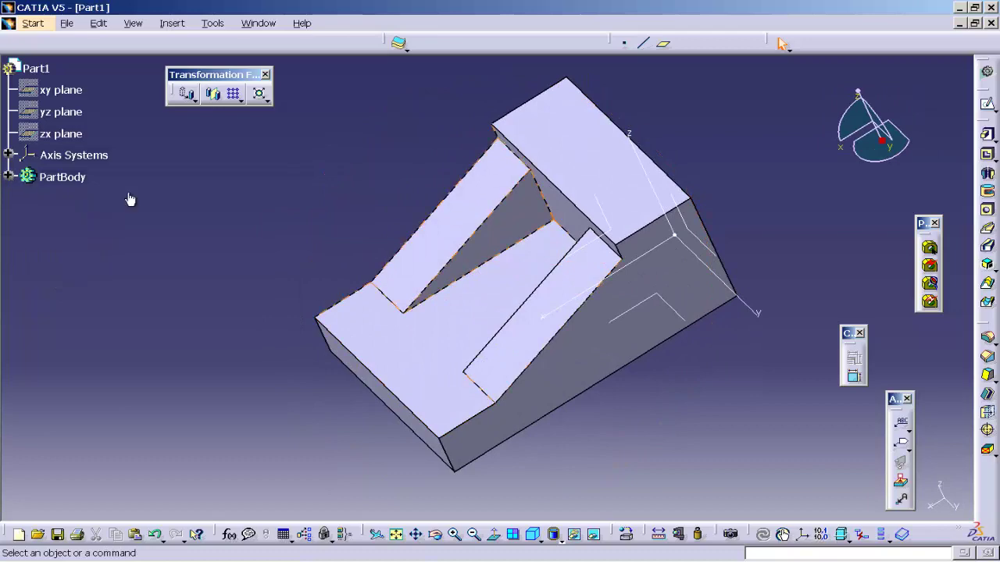
middle_drag(695, 143, 784, 239)
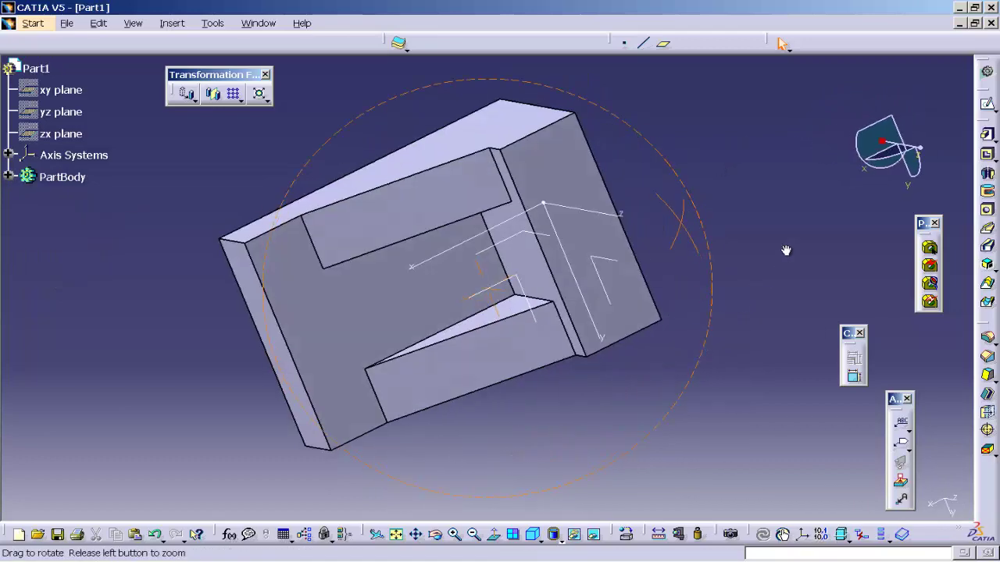
middle_drag(783, 244, 598, 239)
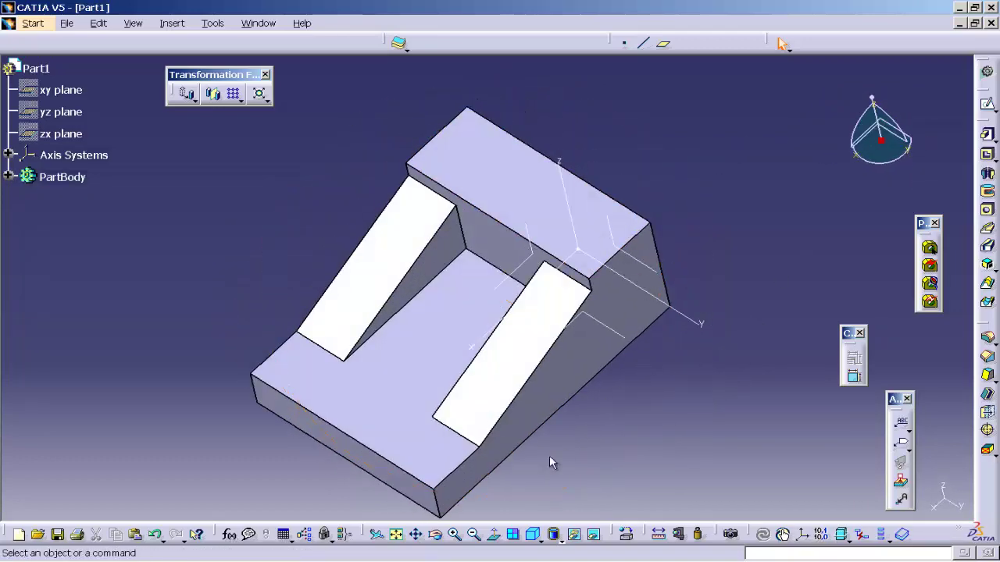
click(535, 537)
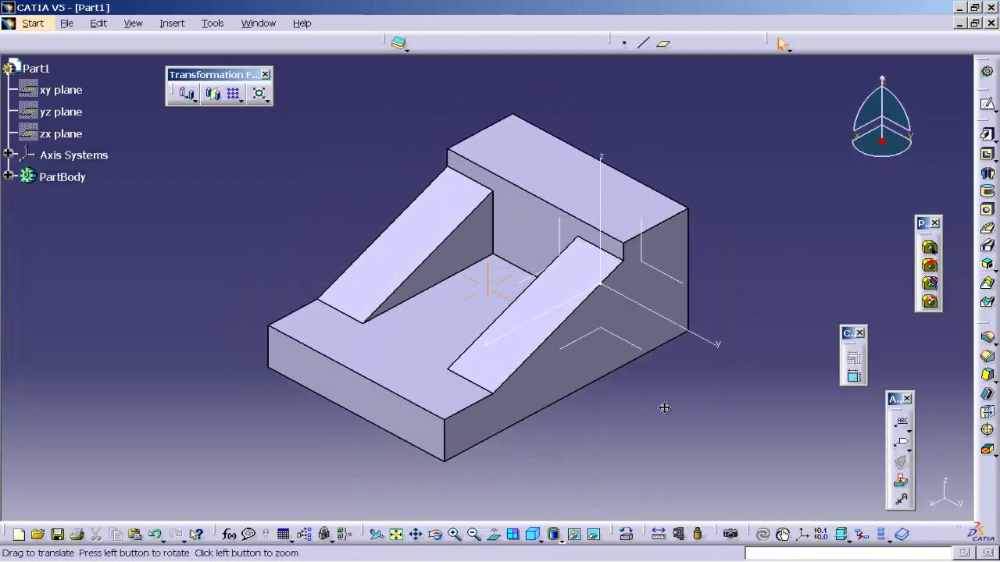
key(alt+Tab)
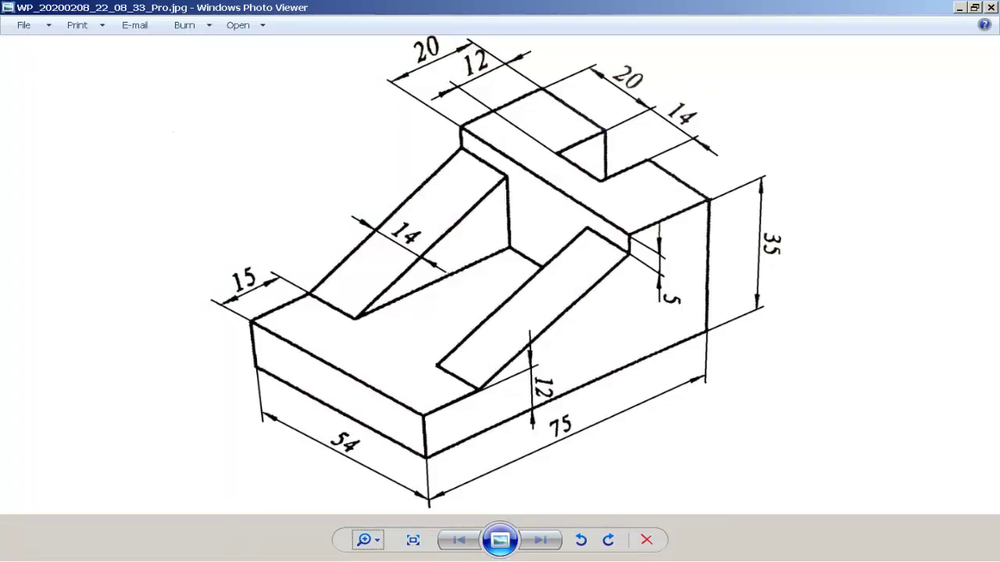
key(alt+Tab)
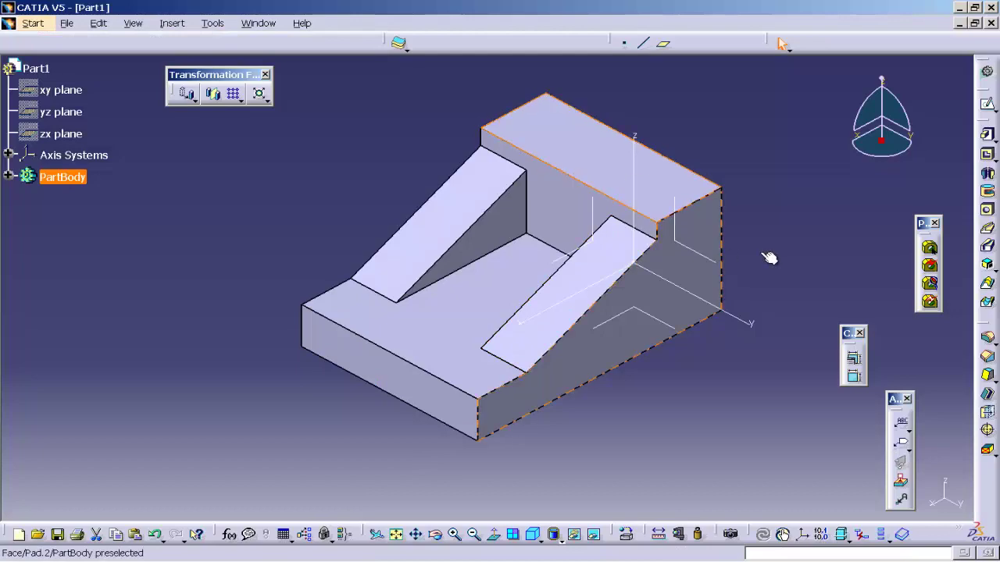
- Start a sketch on the tall block's top face and draw a centred rectangle
click(770, 258)
click(988, 105)
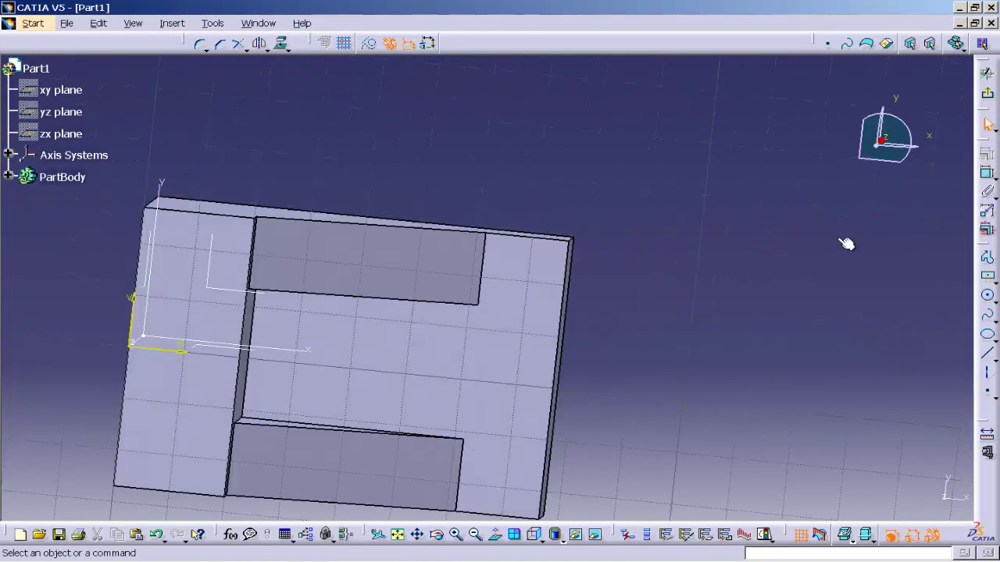
click(539, 538)
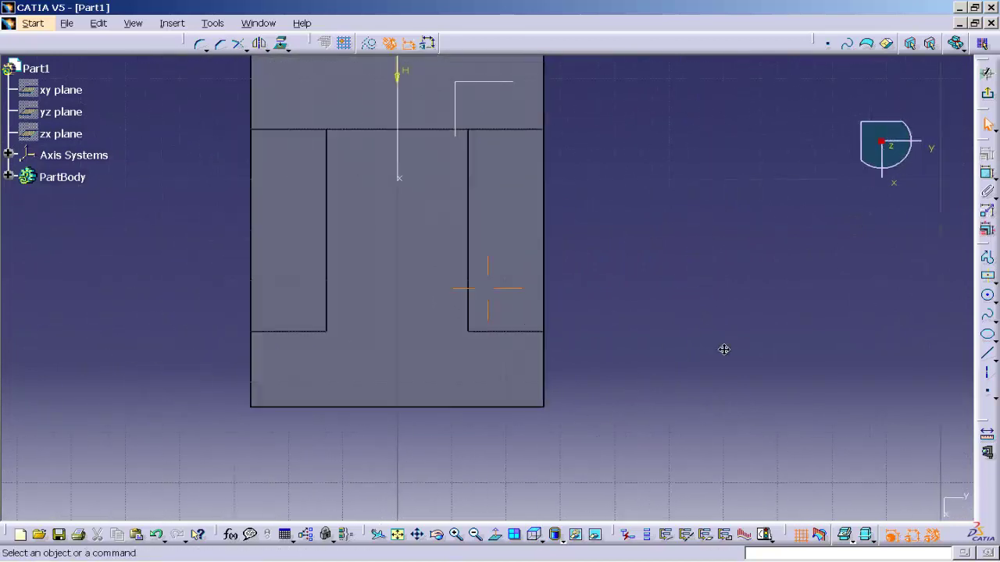
click(988, 275)
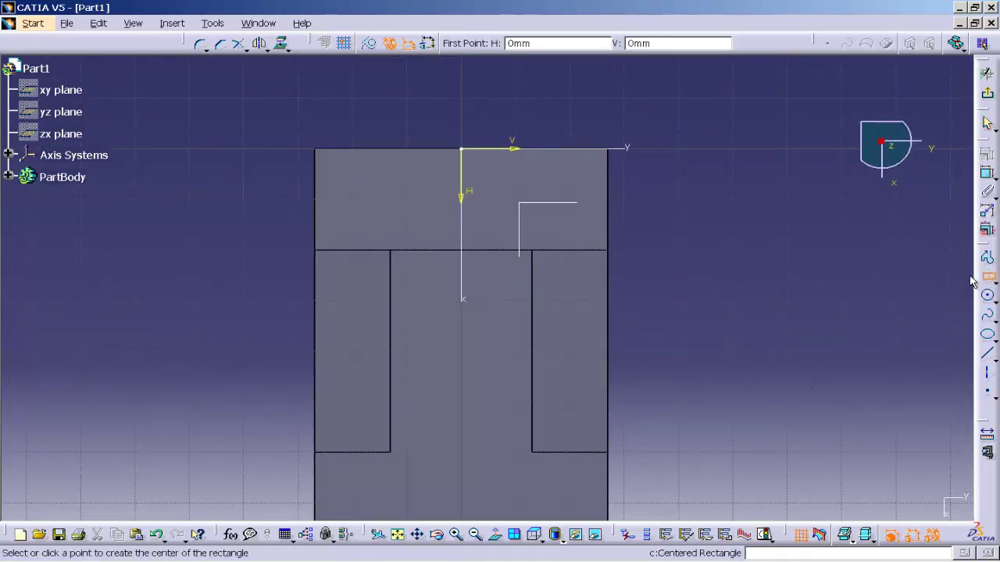
click(465, 212)
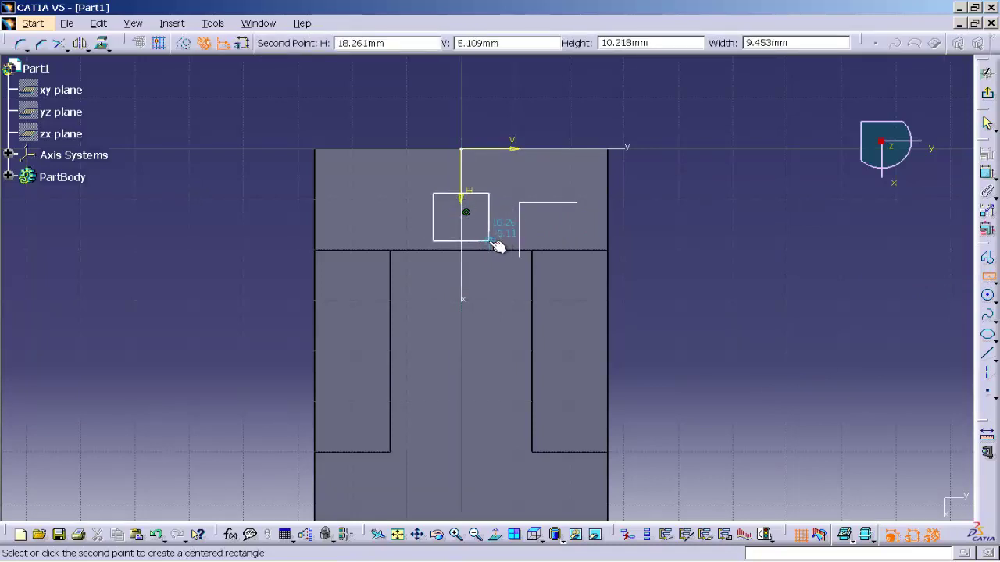
click(491, 242)
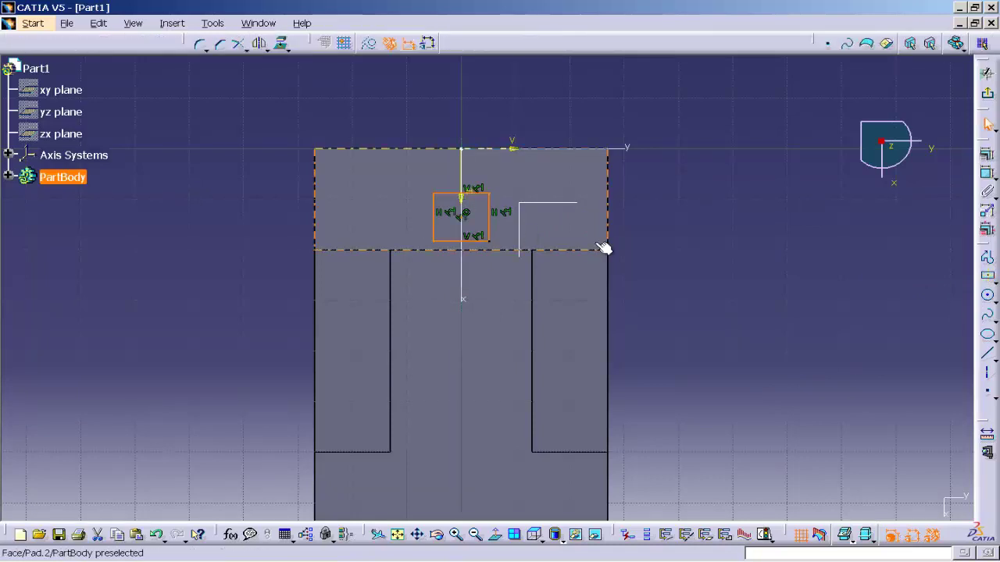
- Dimension the rectangle to 14 wide and 12 high
click(475, 194)
click(988, 174)
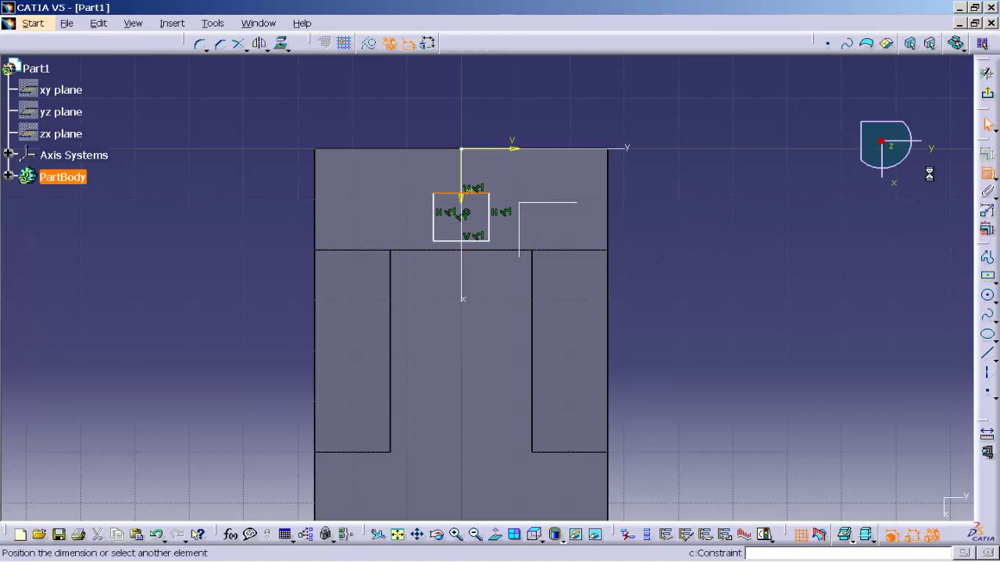
click(643, 98)
double_click(643, 98)
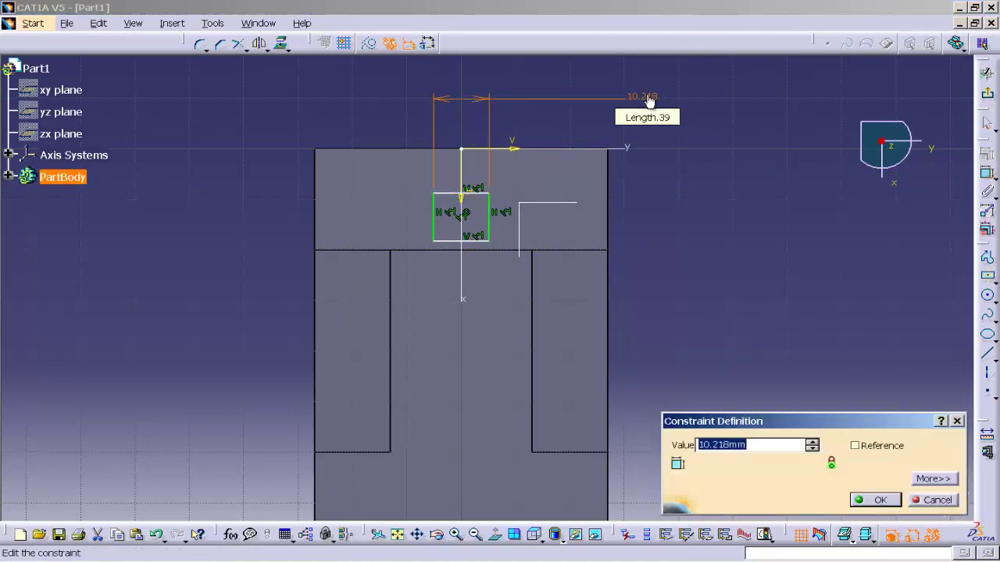
click(870, 500)
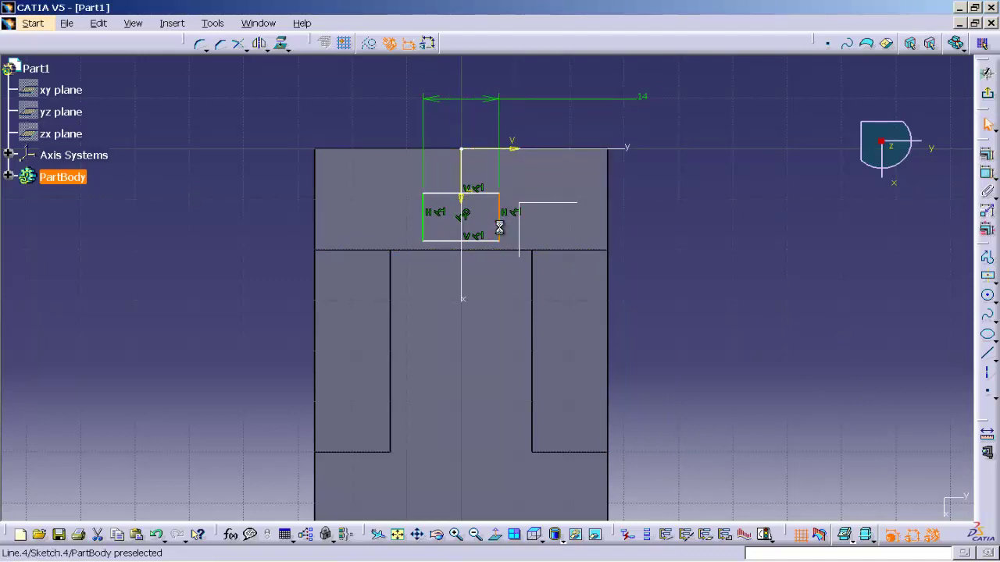
click(987, 174)
click(720, 213)
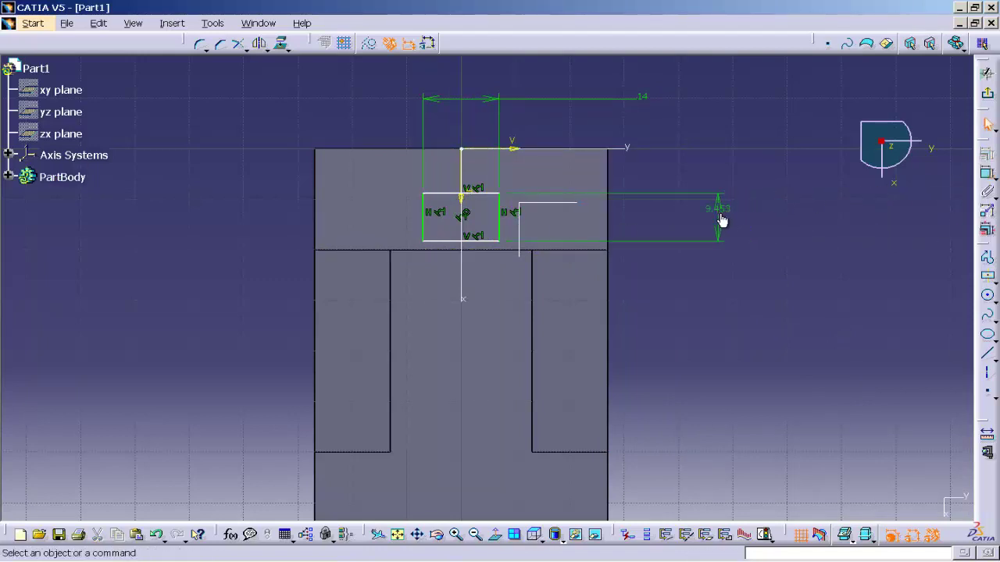
double_click(721, 211)
text(12)
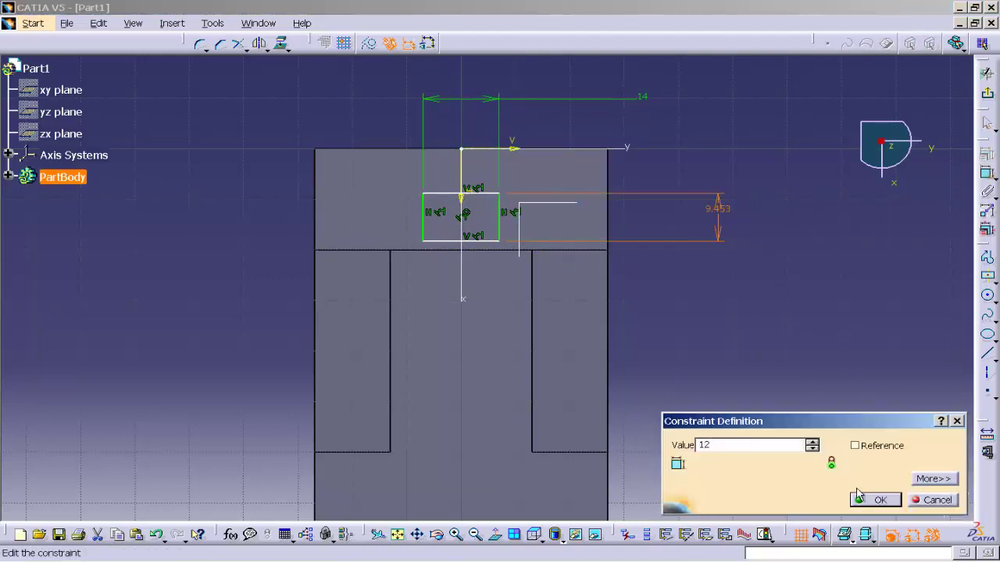
click(861, 499)
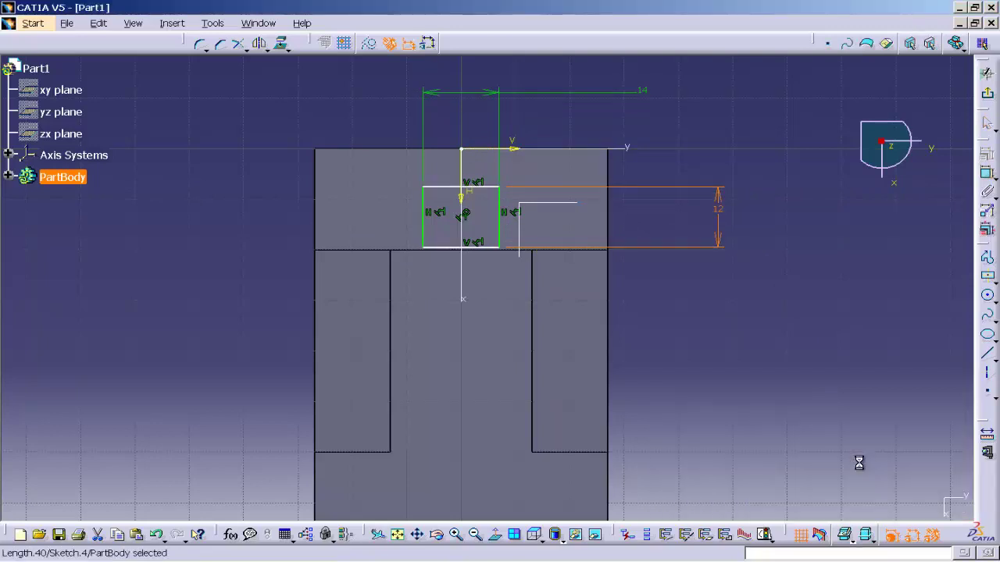
- Add a 20 distance from the block's left edge to the rectangle
click(317, 217)
click(988, 175)
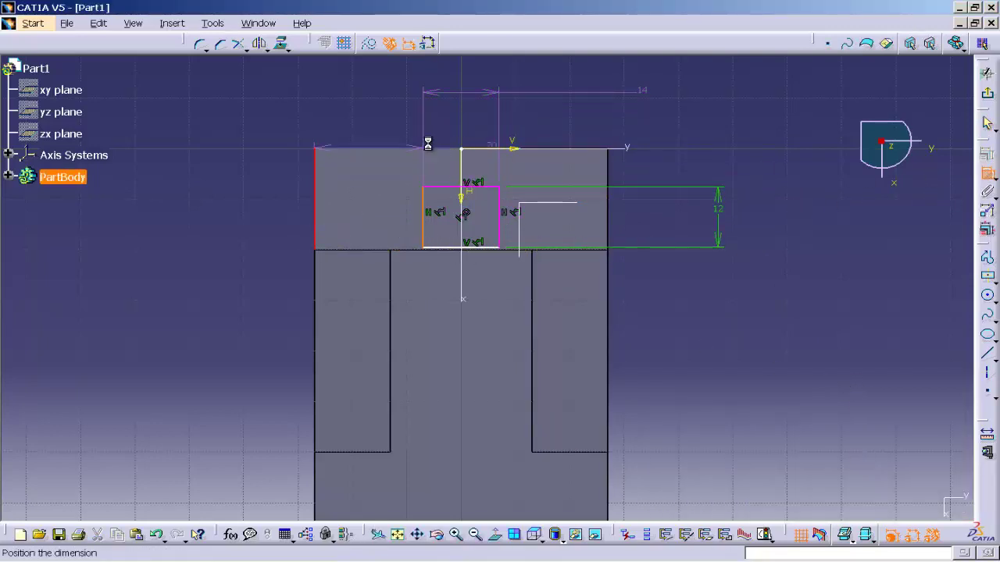
click(361, 107)
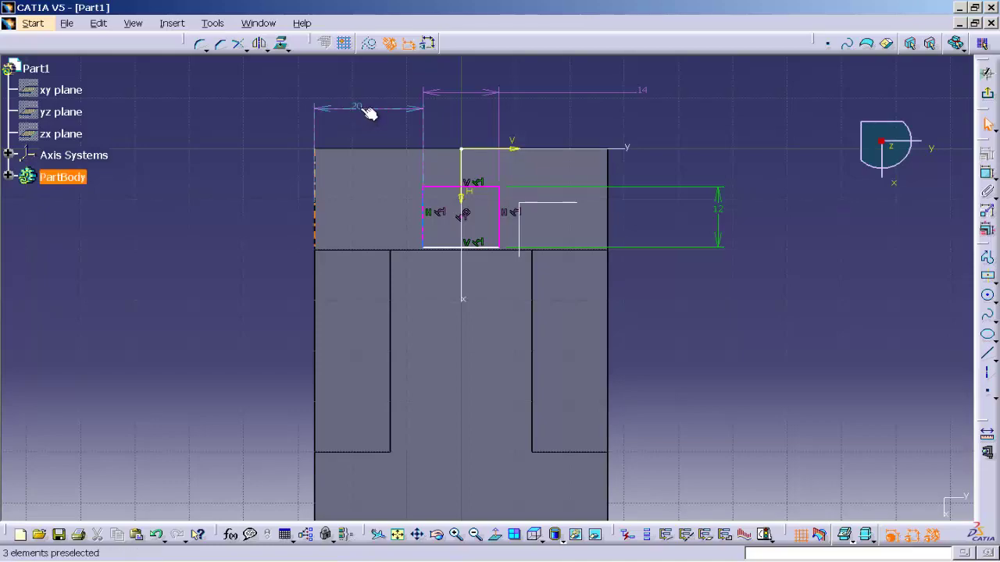
key(alt+Tab)
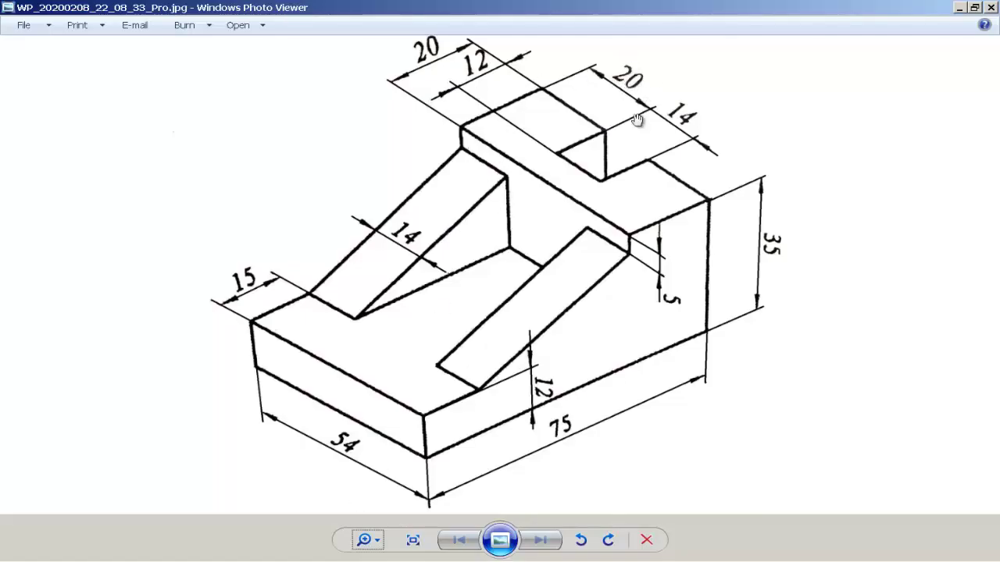
key(alt+Tab)
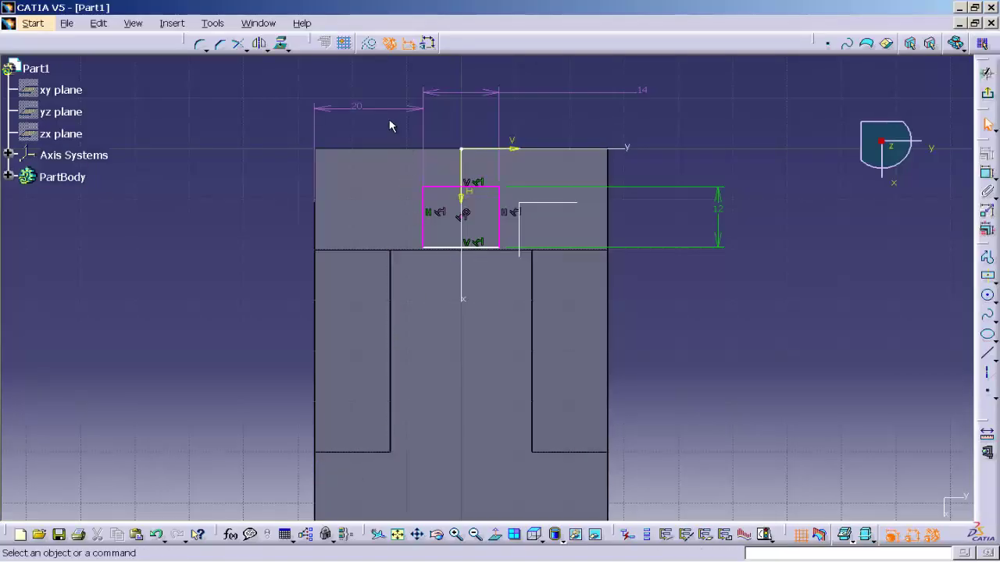
- Delete the 20 offset dimension and make the rectangle's top edge coincide with the Y axis
right_click(369, 114)
click(394, 215)
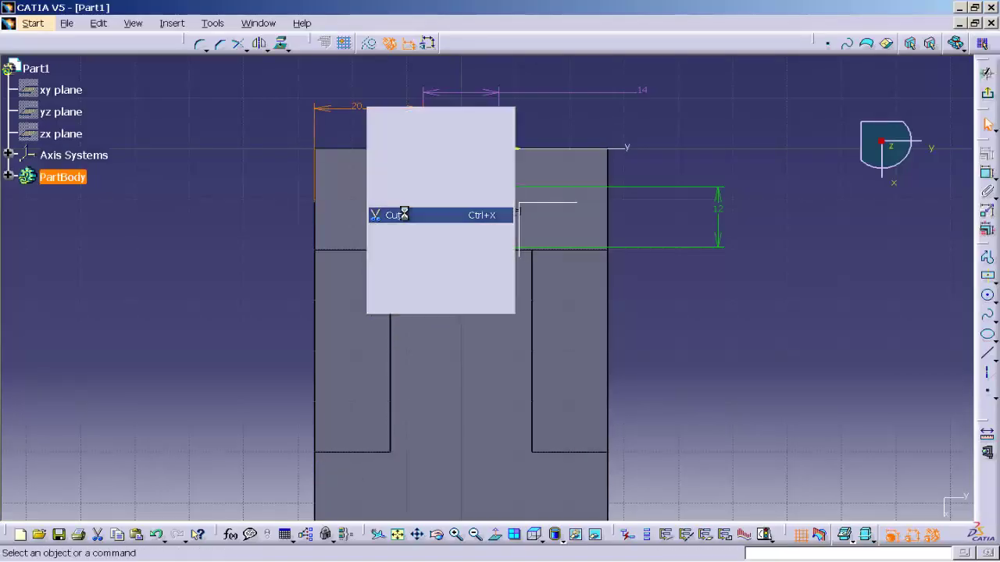
click(444, 189)
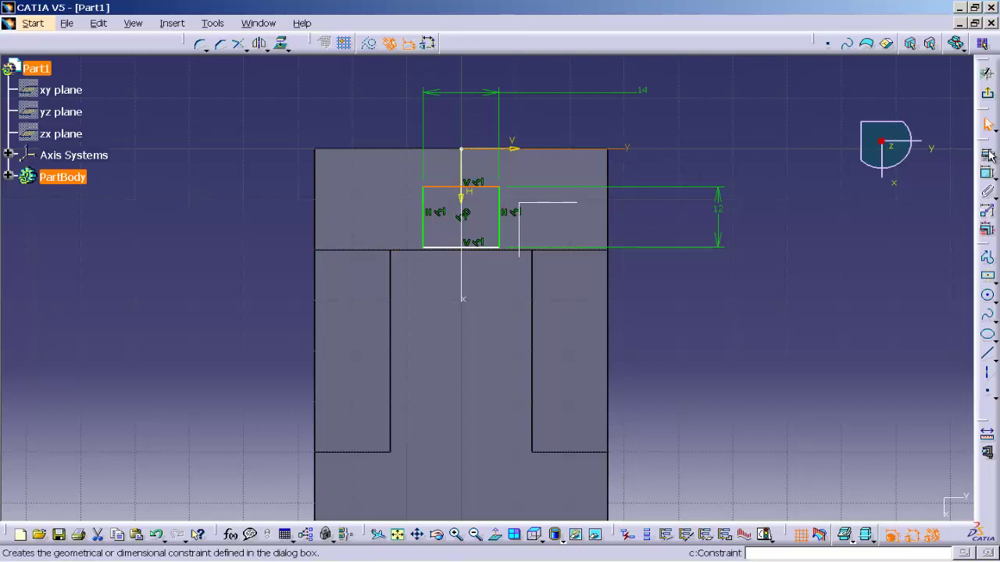
click(988, 154)
click(891, 348)
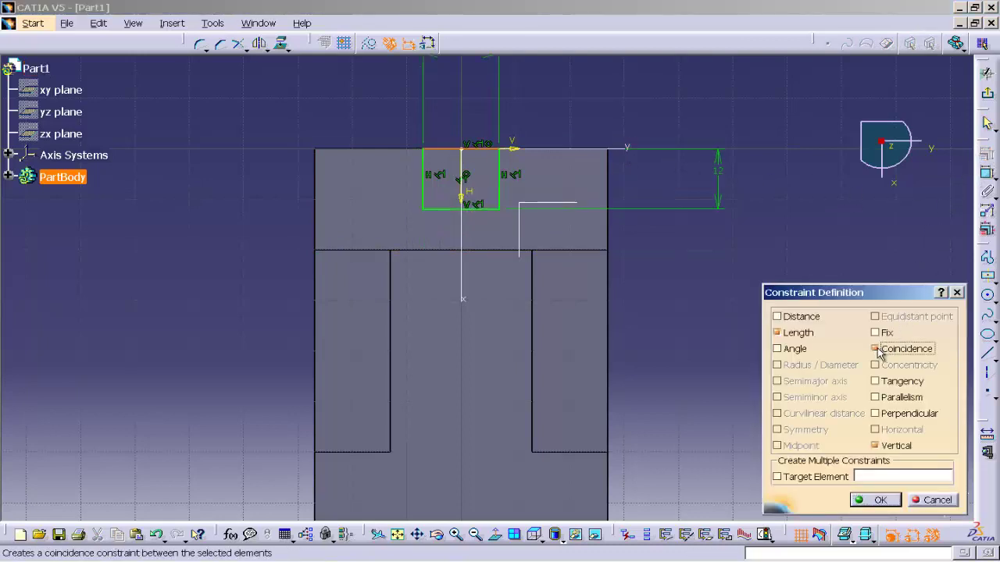
click(864, 501)
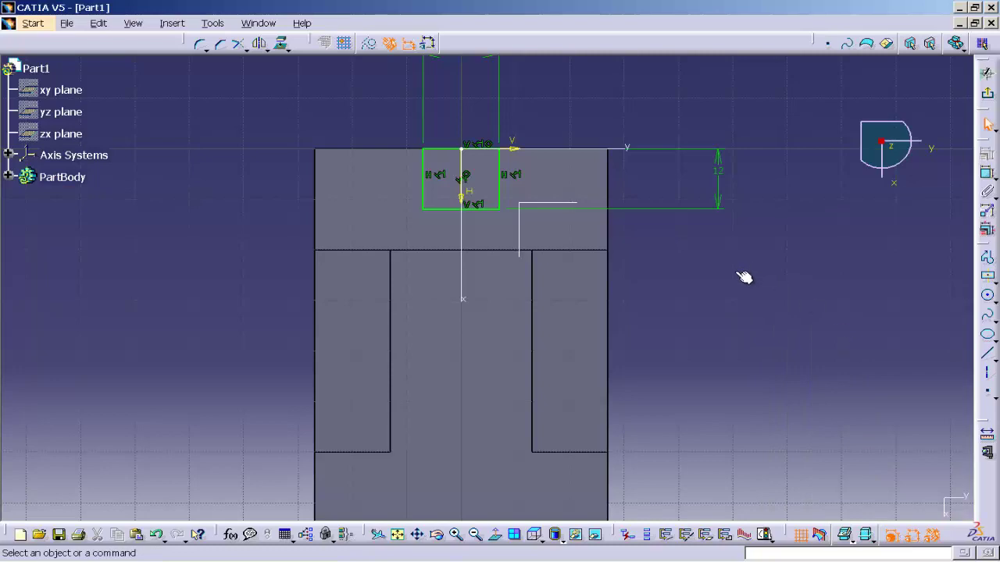
mouse_move(743, 277)
middle_down()
mouse_move(792, 293)
mouse_move(739, 246)
middle_up()
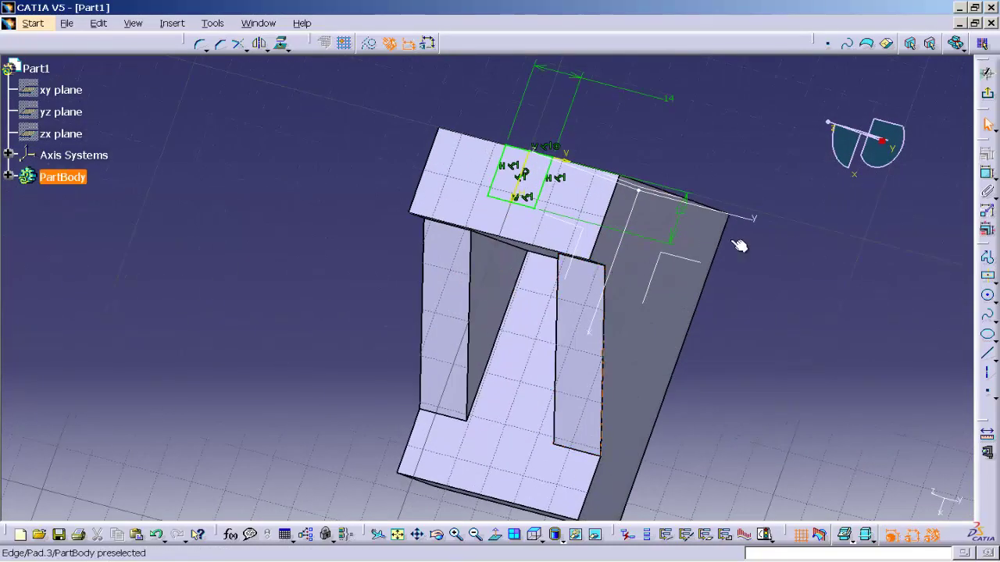
- Pocket the 14 by 12 rectangle sketch Up to next, creating Pocket.2 in the tall back block
click(987, 94)
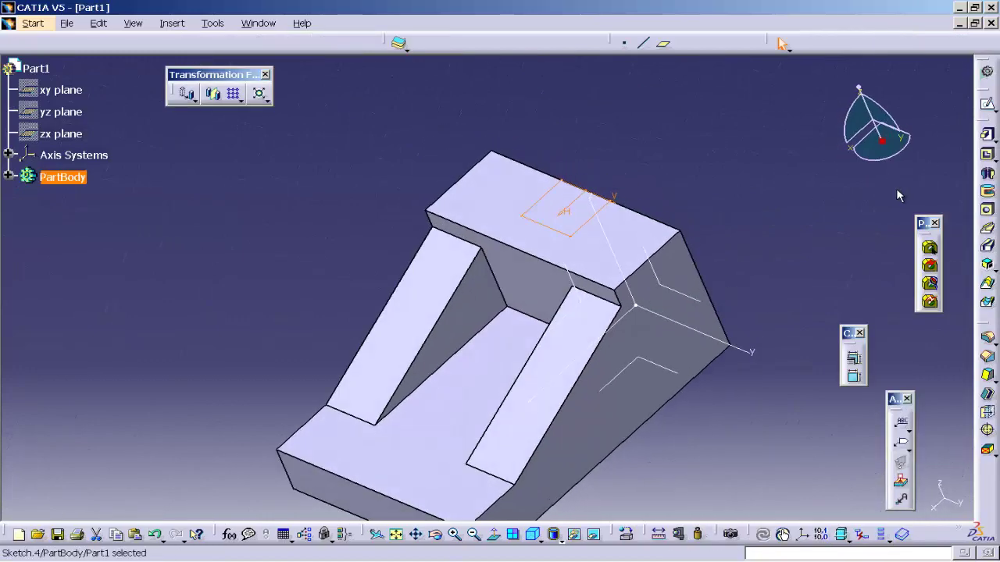
middle_drag(764, 281, 801, 221)
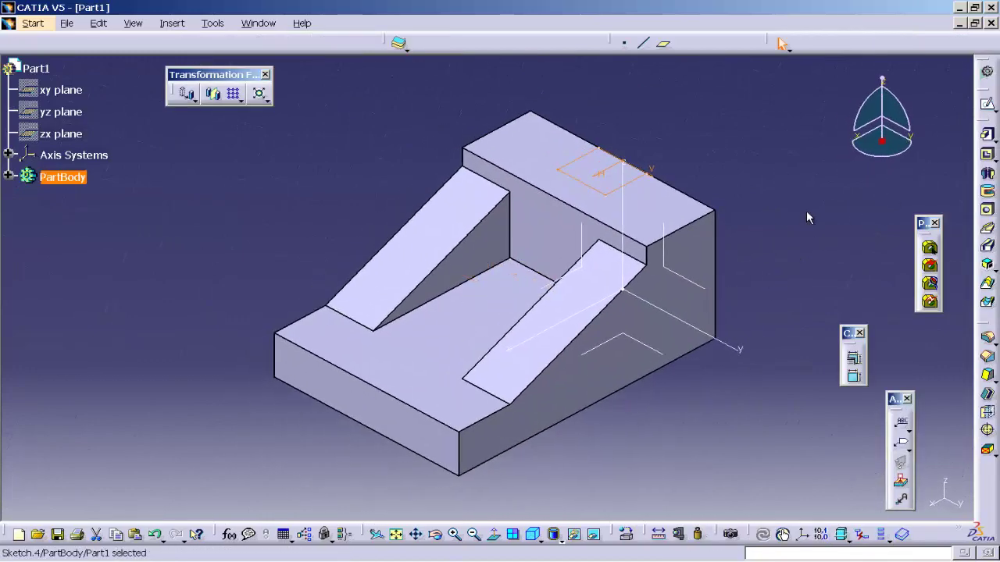
click(988, 156)
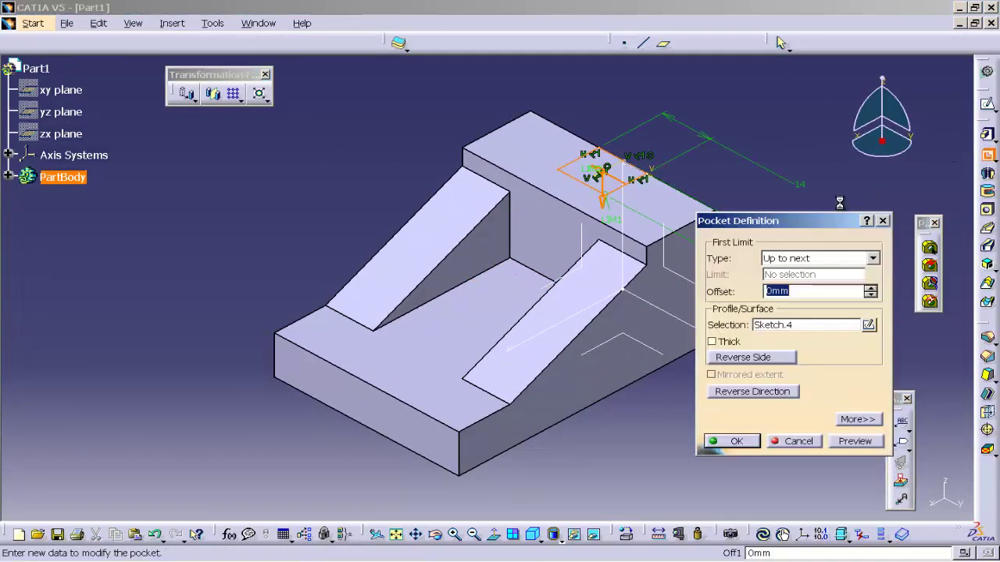
mouse_move(546, 266)
middle_down()
mouse_move(434, 228)
mouse_move(477, 109)
middle_up()
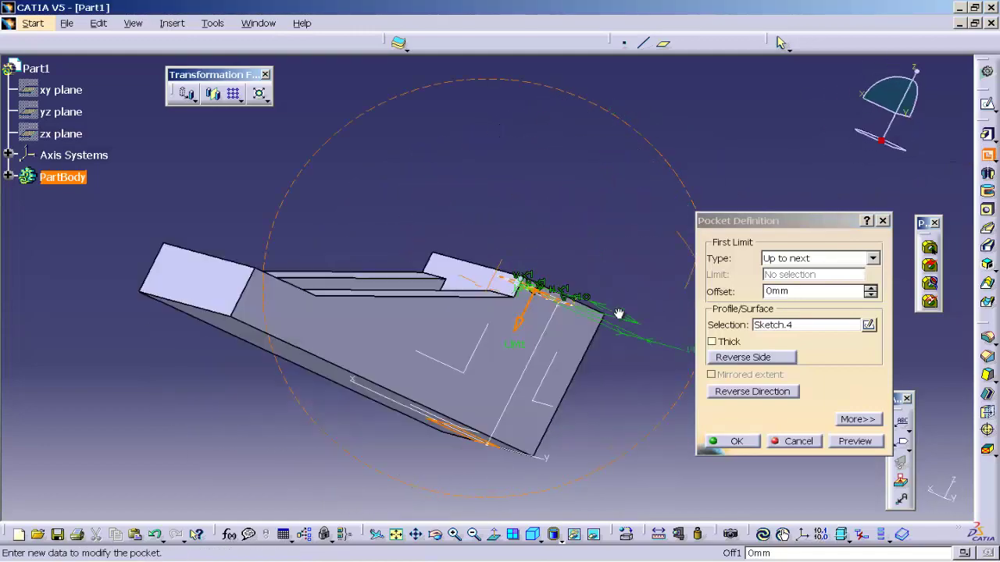
click(849, 267)
click(828, 265)
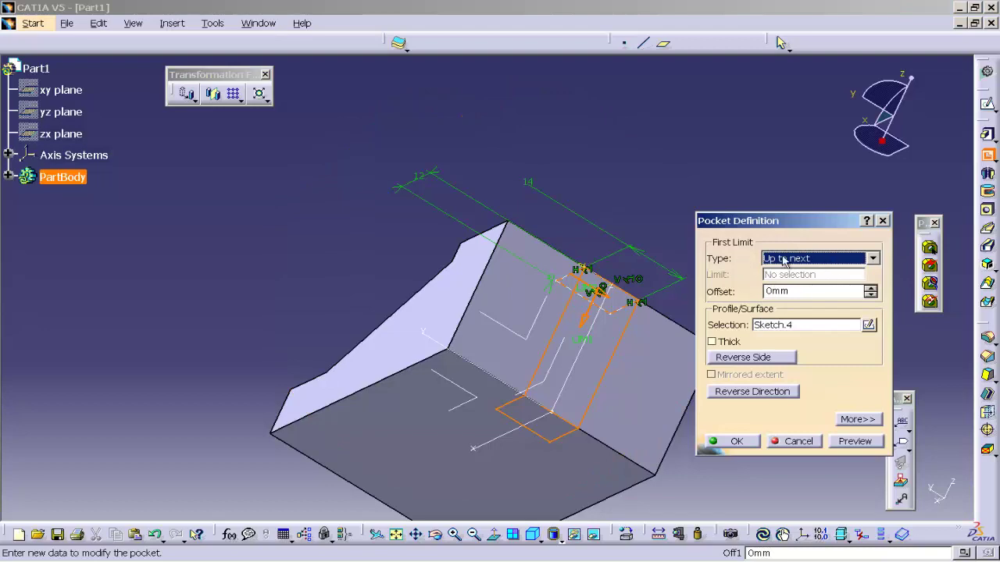
click(855, 442)
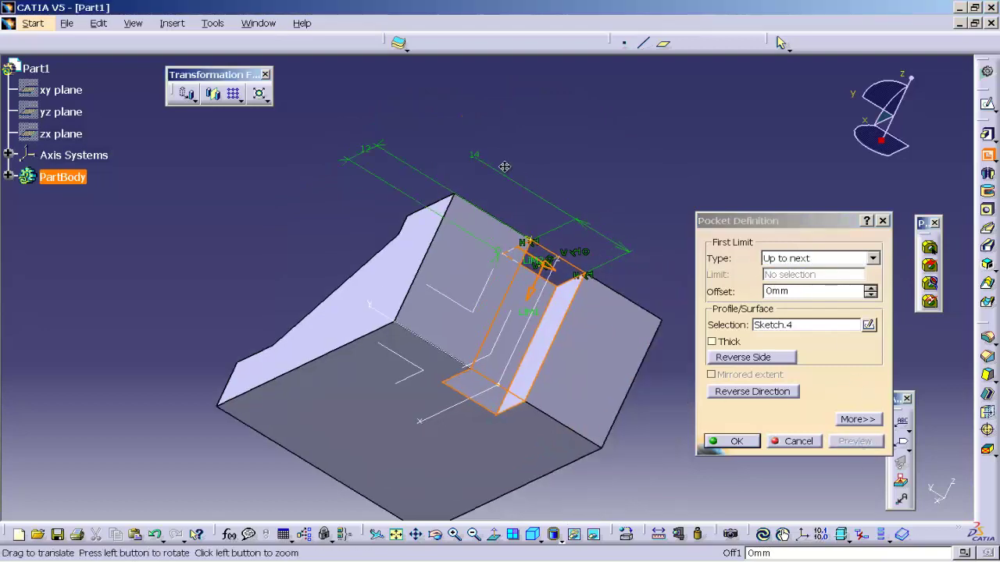
middle_drag(617, 245, 633, 391)
click(731, 442)
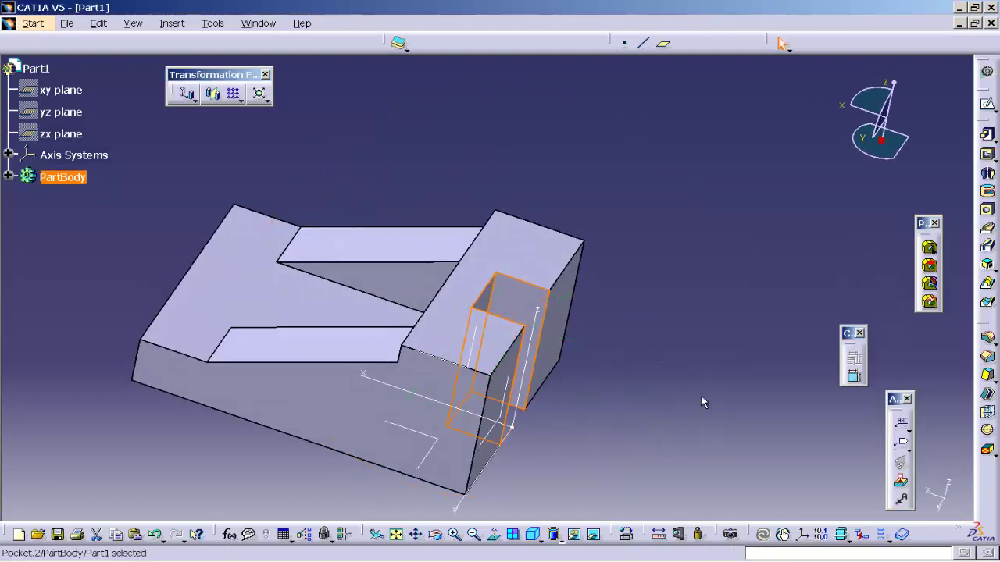
mouse_move(678, 262)
middle_down()
mouse_move(543, 349)
mouse_move(471, 292)
mouse_move(518, 114)
mouse_move(386, 165)
mouse_move(640, 386)
middle_up()
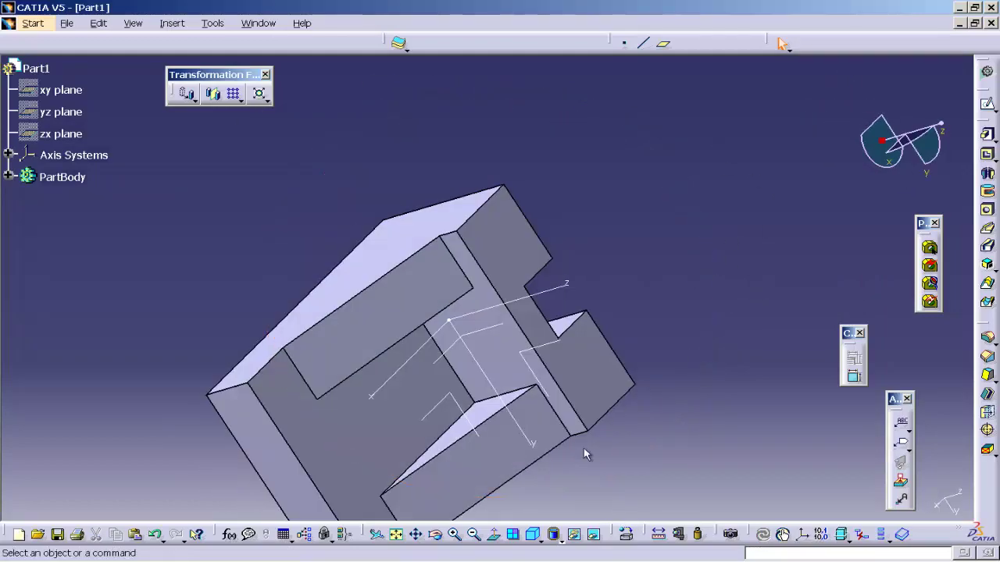
- Return the finished L-shaped part to the isometric view
click(527, 534)
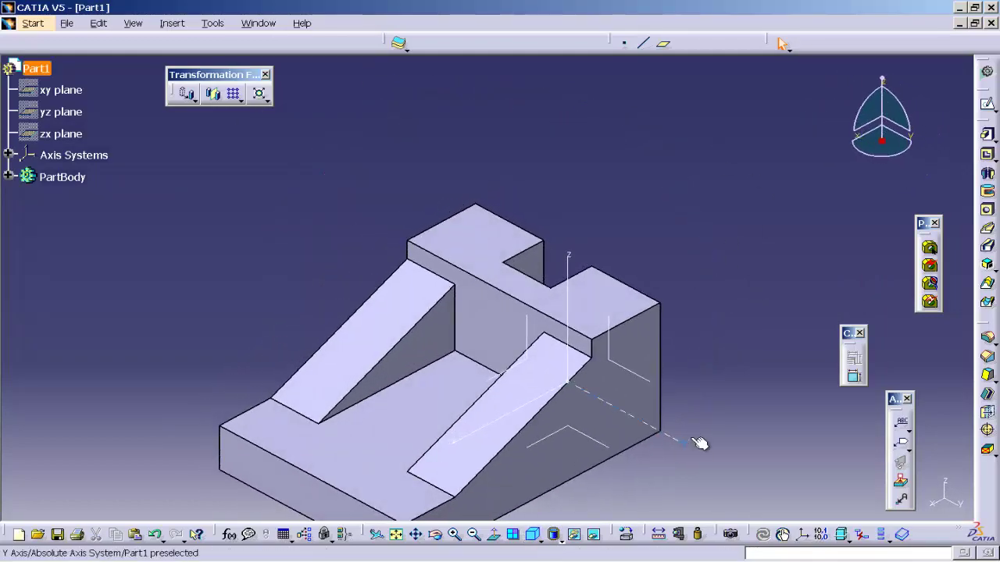